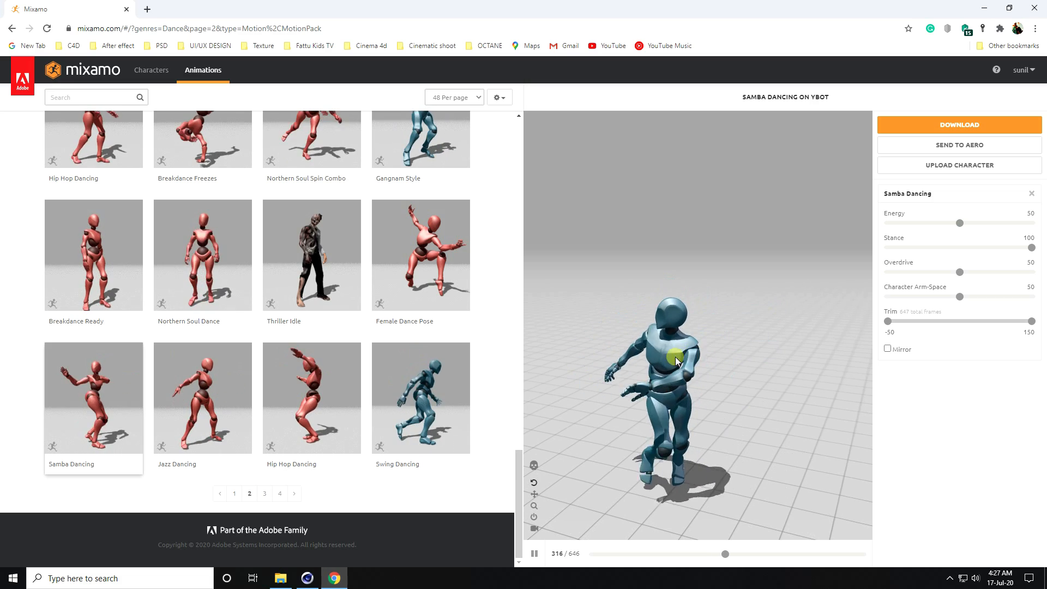
- Download the Samba Dancing animation as FBX with skin at 30 frames per second and no keyframe reduction
click(939, 128)
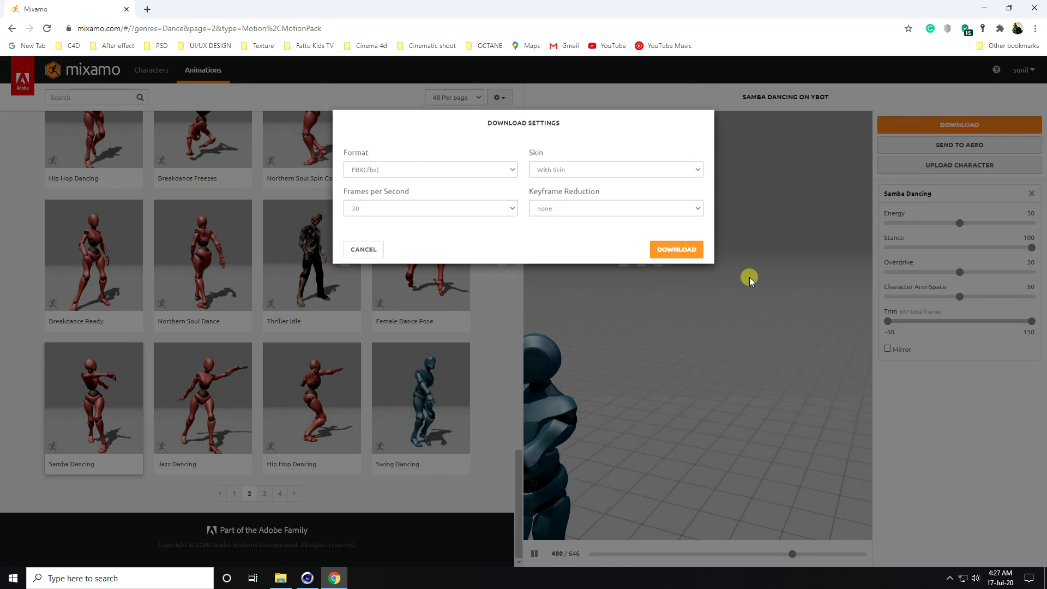
click(678, 251)
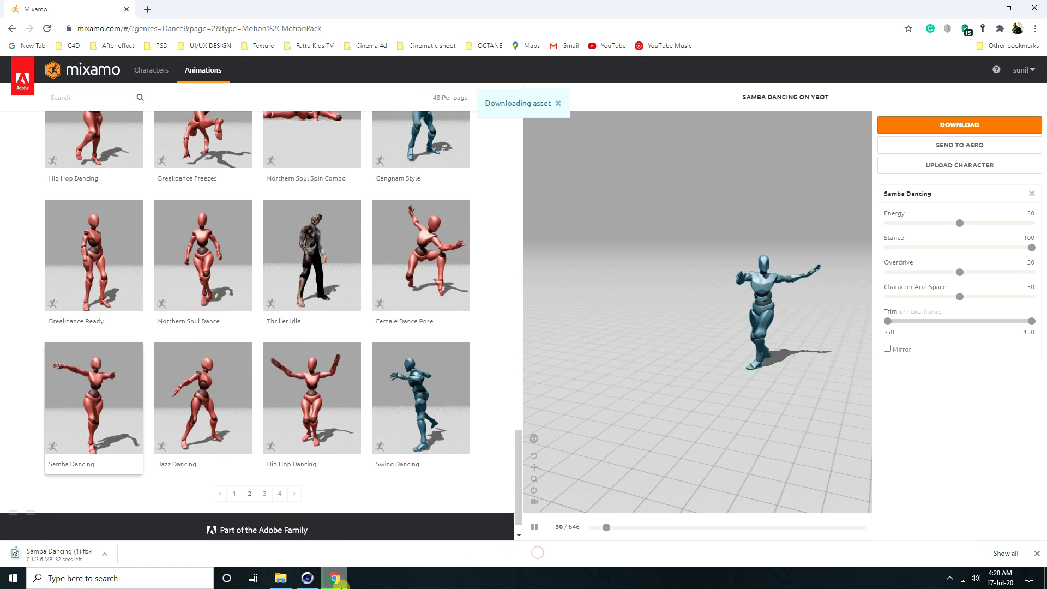
- Switch to Cinema 4D, open the Samba Dancing FBX with the existing import settings and no take reassignment, and extend the preview range to 646 F
click(318, 579)
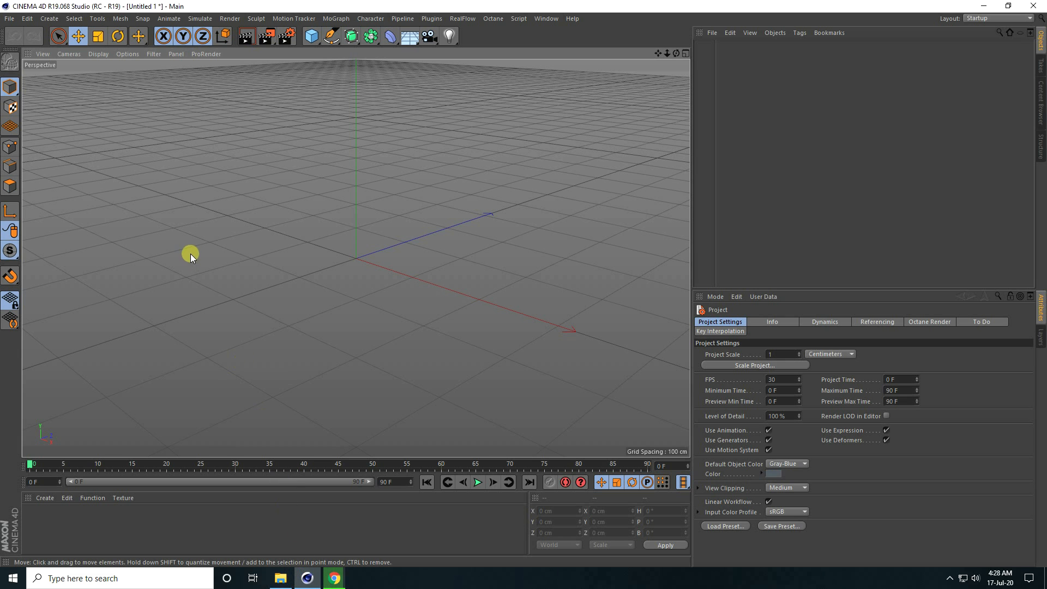
click(10, 20)
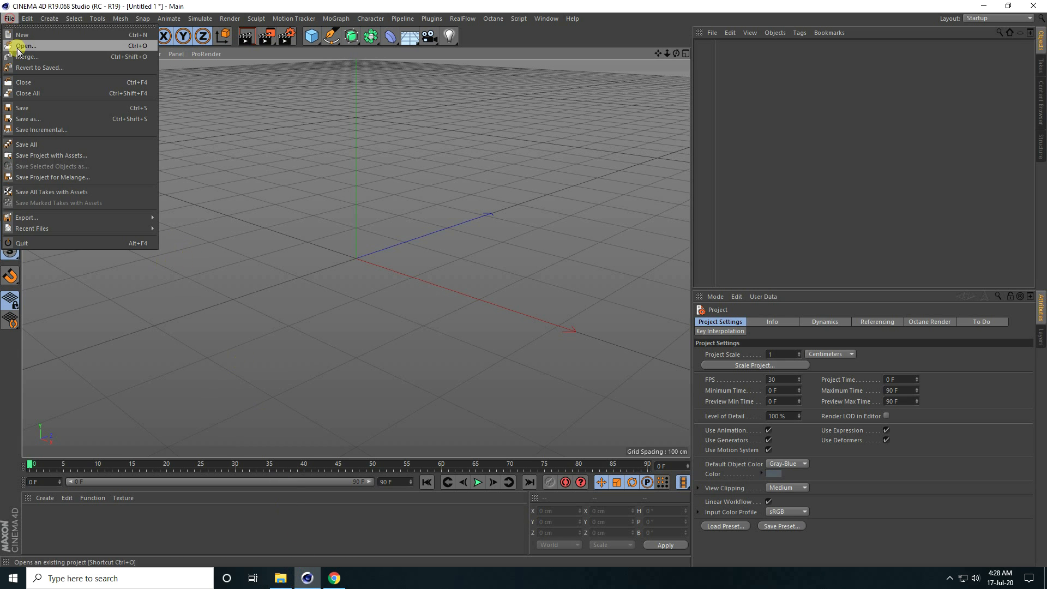
click(27, 53)
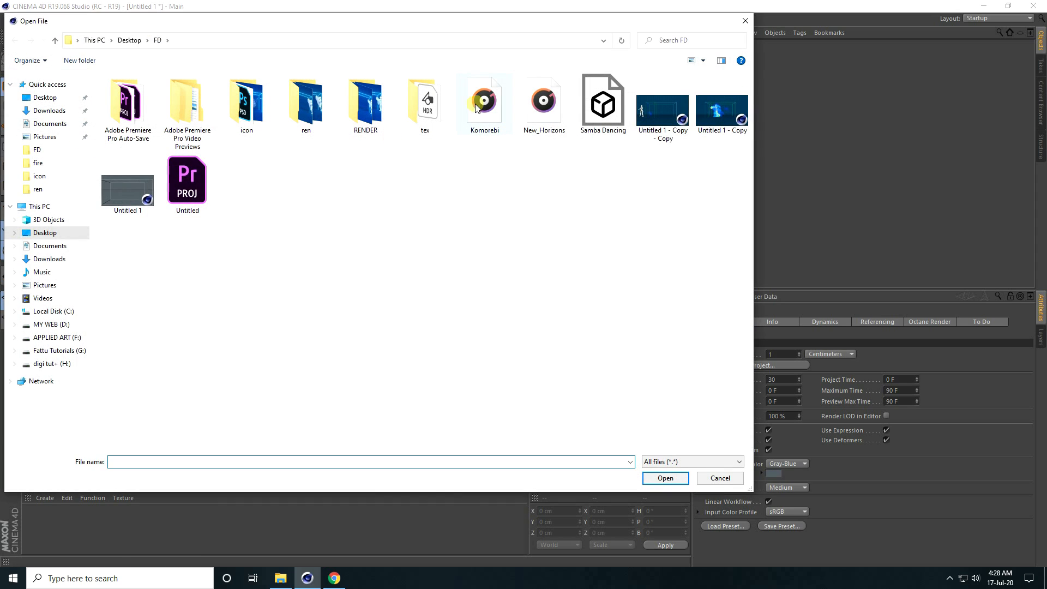
click(615, 114)
click(678, 481)
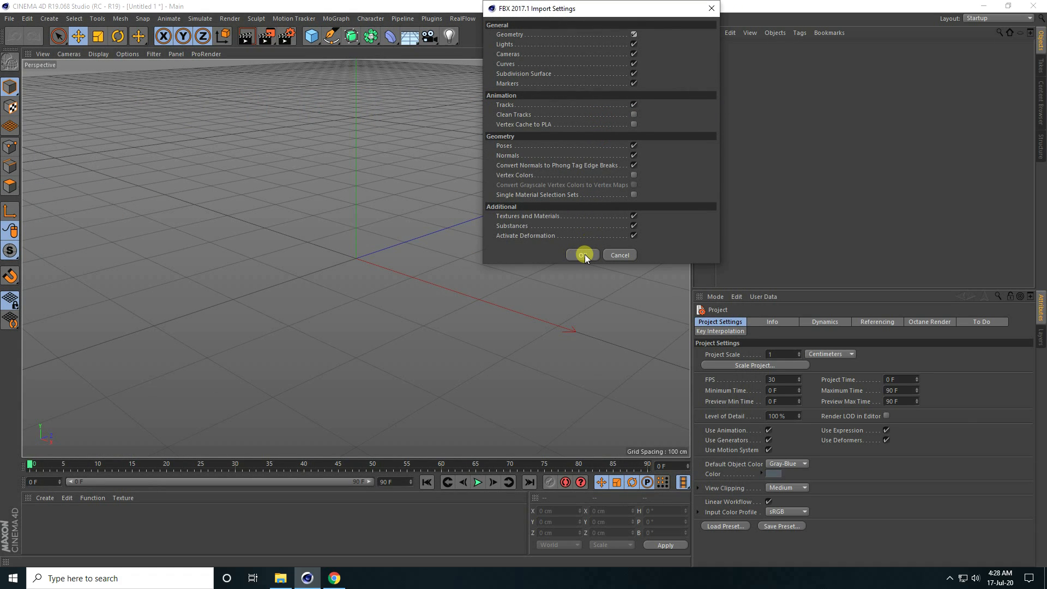
click(582, 254)
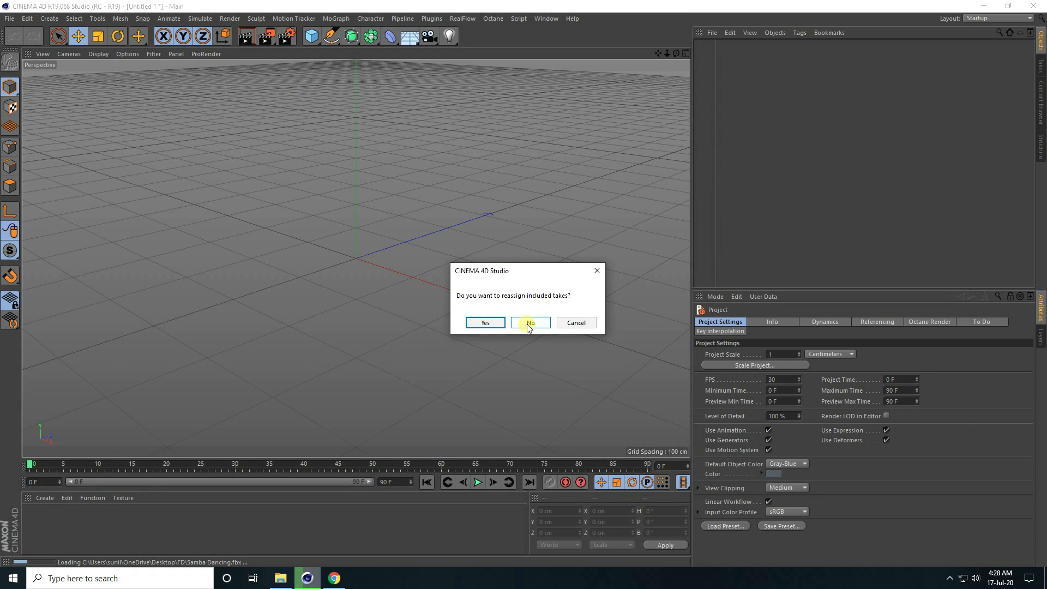
click(529, 324)
drag(121, 482, 401, 482)
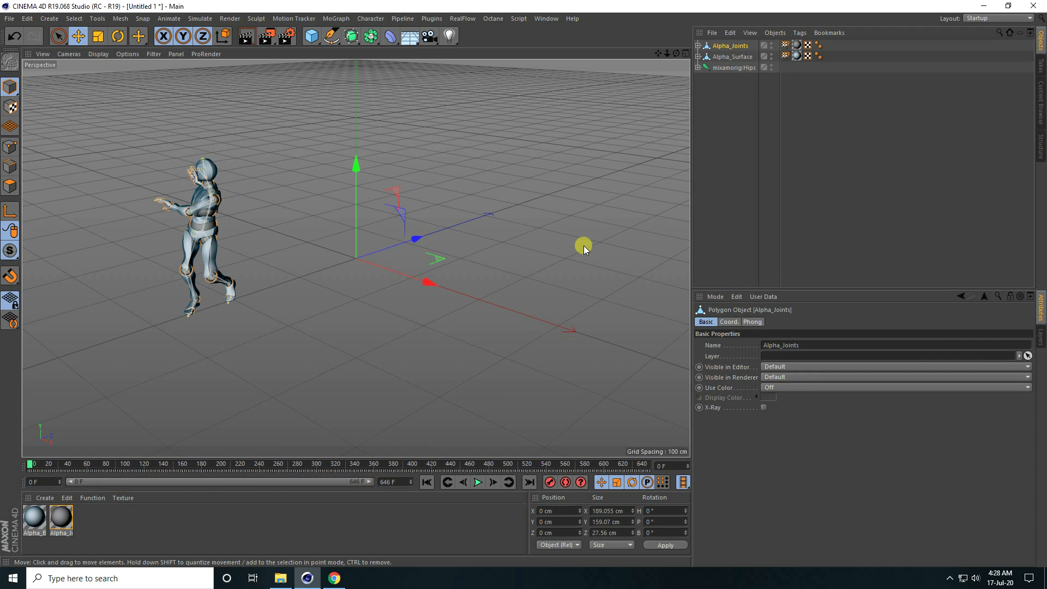
- Play the imported dance animation and watch how the character moves in the perspective view
scroll(581, 250, down, 3)
scroll(327, 229, up, 3)
click(478, 483)
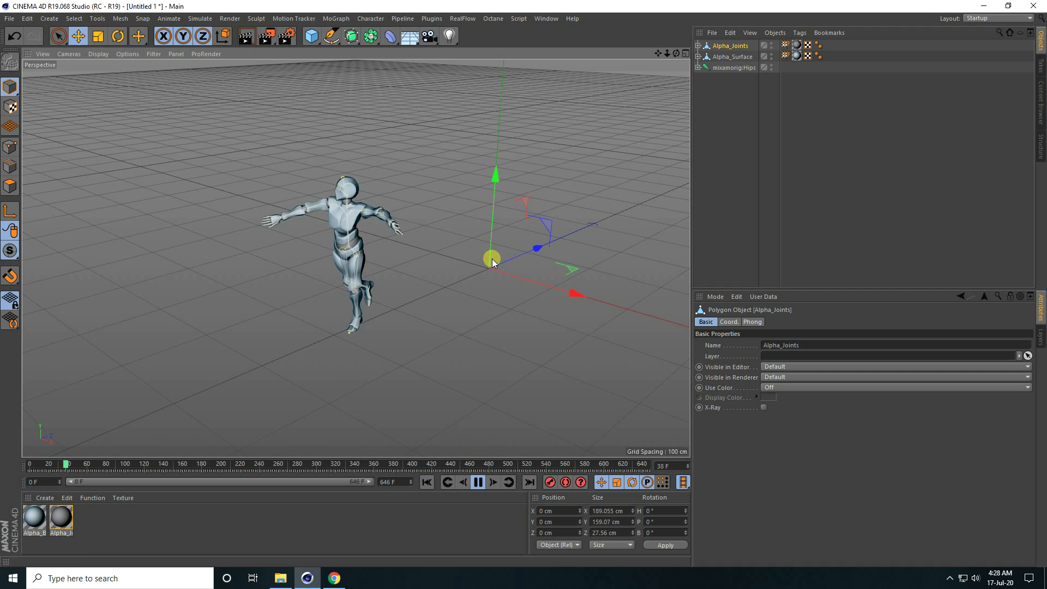
drag(658, 53, 523, 283)
click(479, 483)
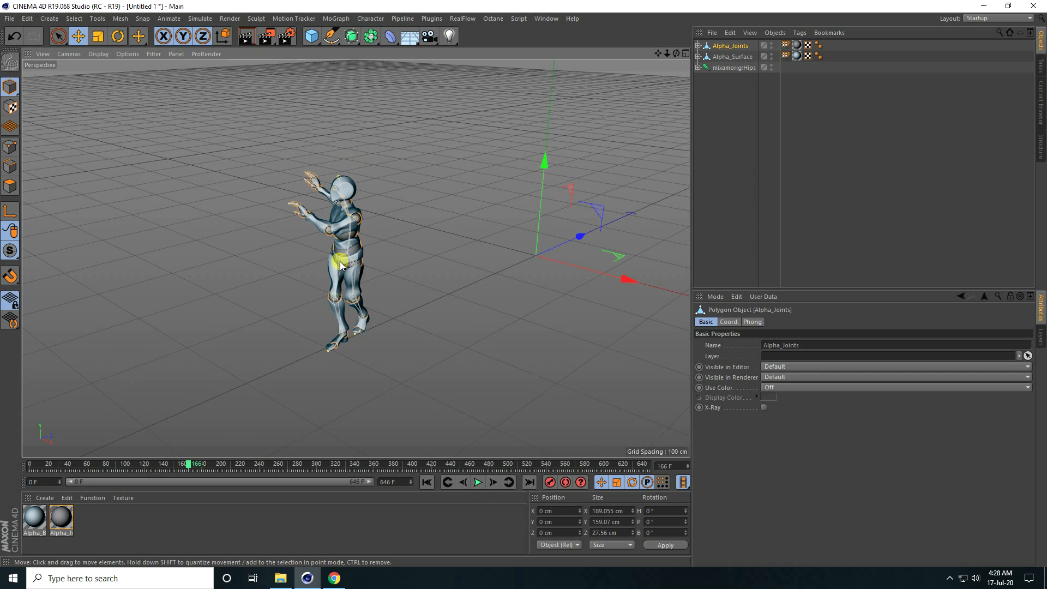
- Create a new Octane material
click(45, 497)
mouse_move(67, 419)
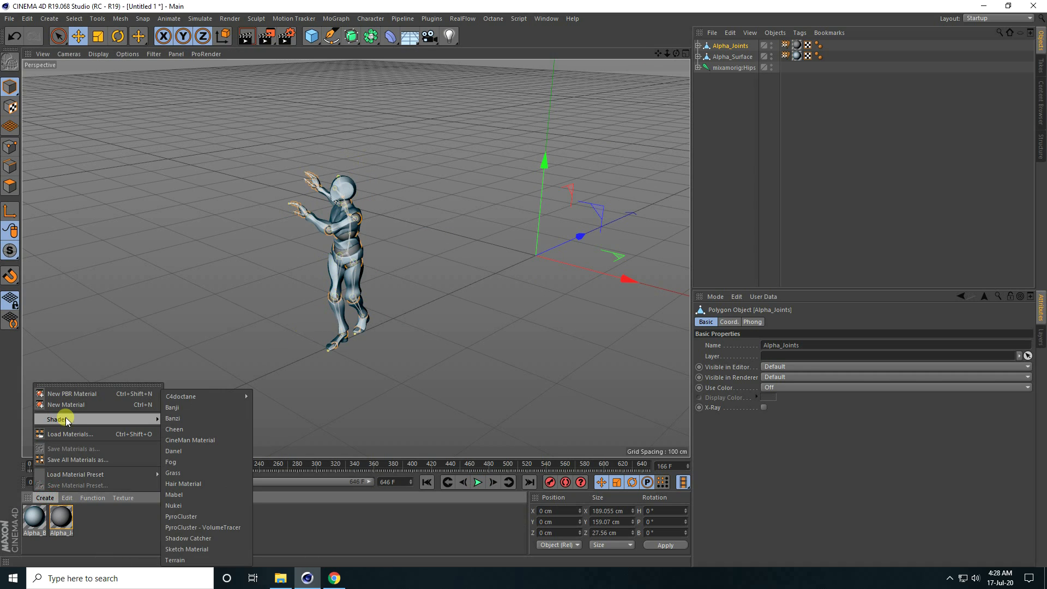
mouse_move(188, 397)
click(276, 395)
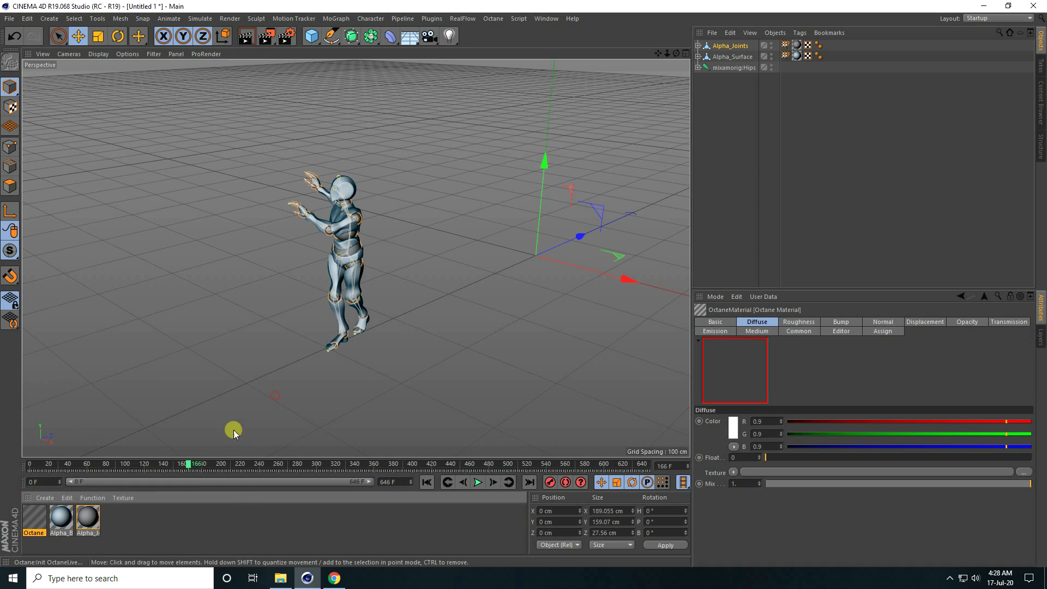
- Set the Octane material's diffuse colour to pure white (RGB 1, 1, 1) and use it to replace the material on Alpha_Surface
double_click(33, 521)
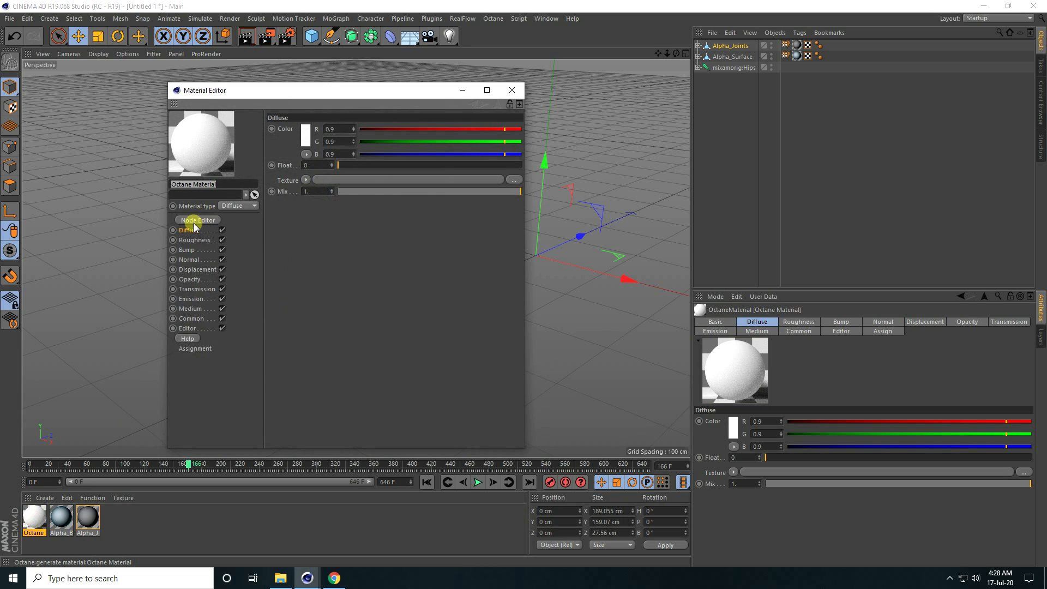
click(306, 135)
click(383, 154)
click(290, 173)
click(512, 91)
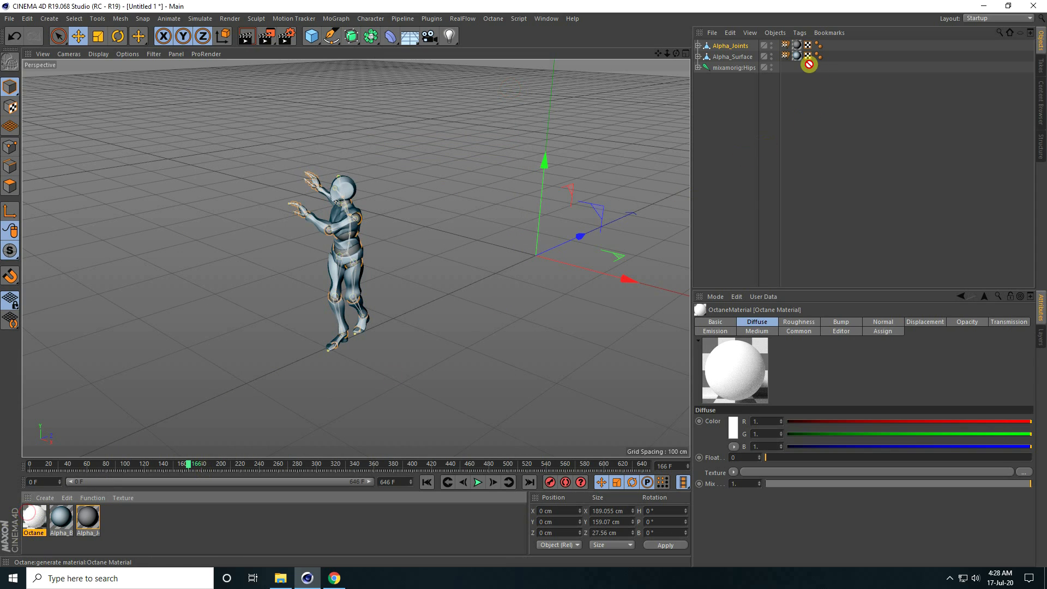
drag(798, 62, 797, 58)
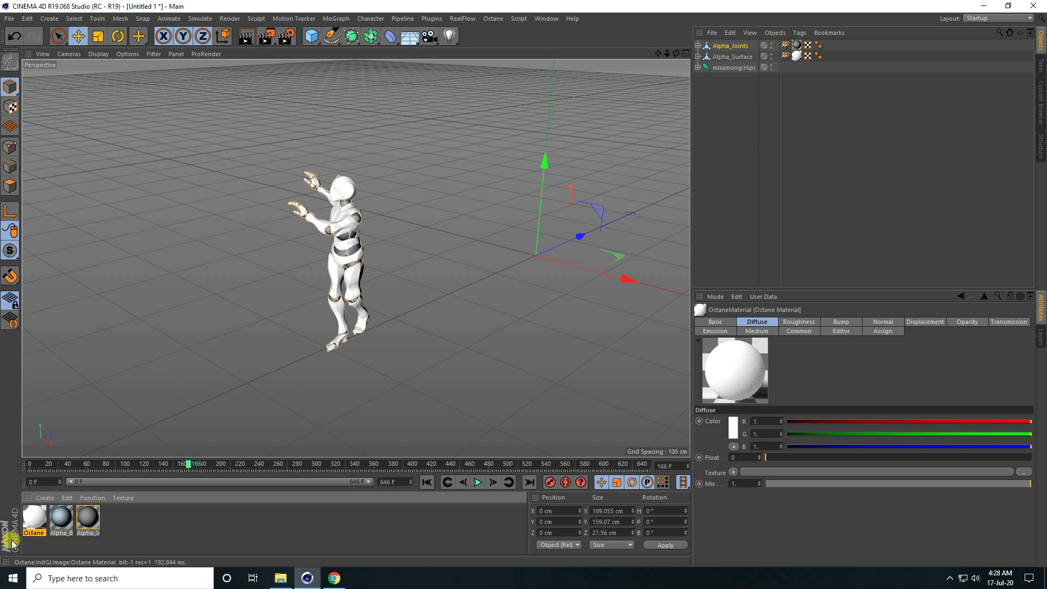
- Turn a duplicate of the white Octane material near-black, about 0.033 in each diffuse channel, and use it to replace the material on Alpha_Joints
key(ctrl+v)
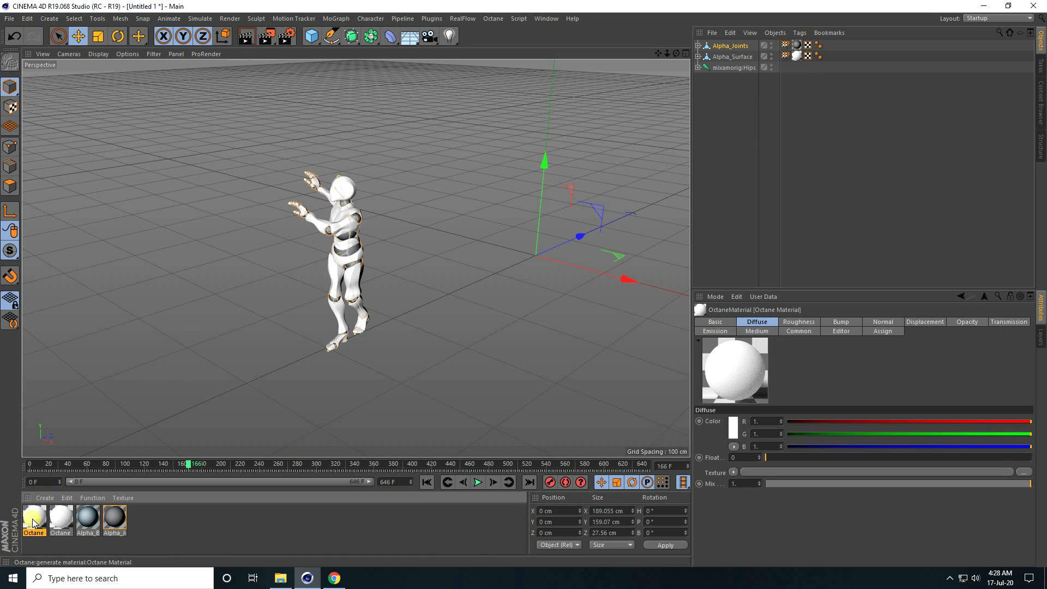
double_click(34, 521)
click(177, 213)
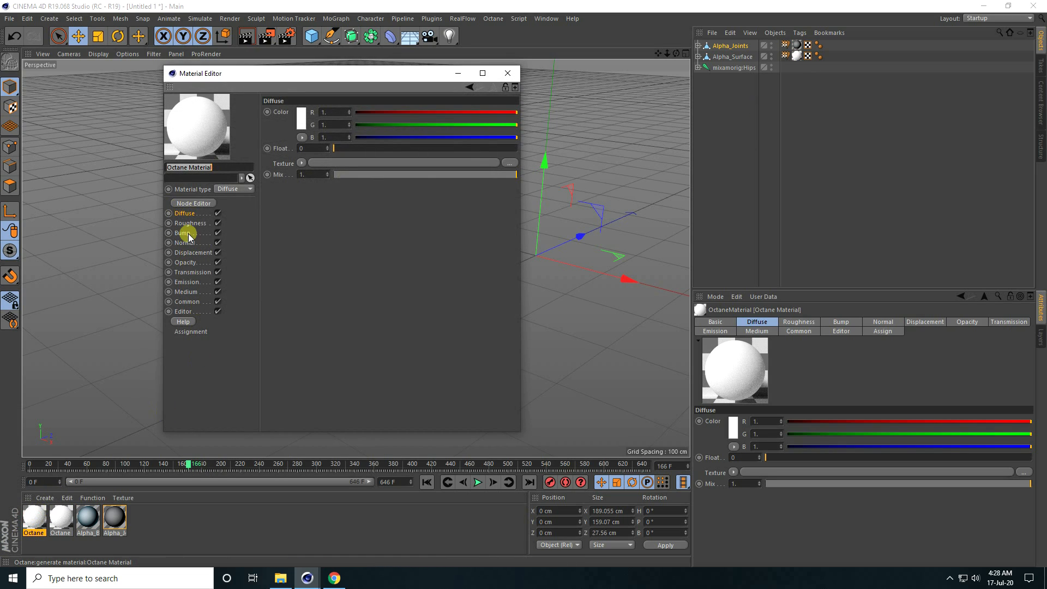
click(301, 116)
drag(297, 137, 283, 136)
click(282, 155)
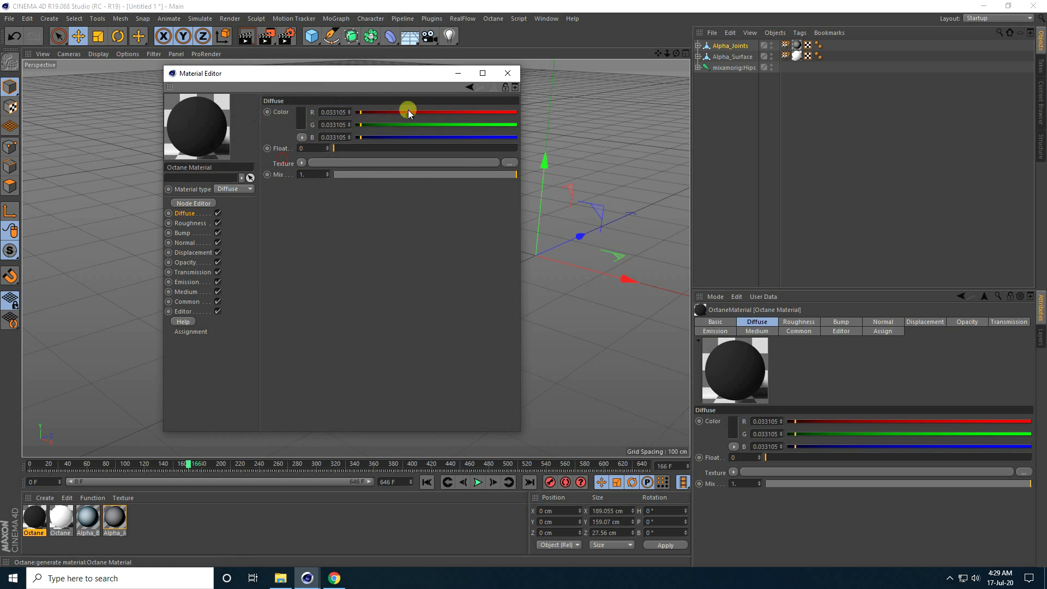
click(506, 73)
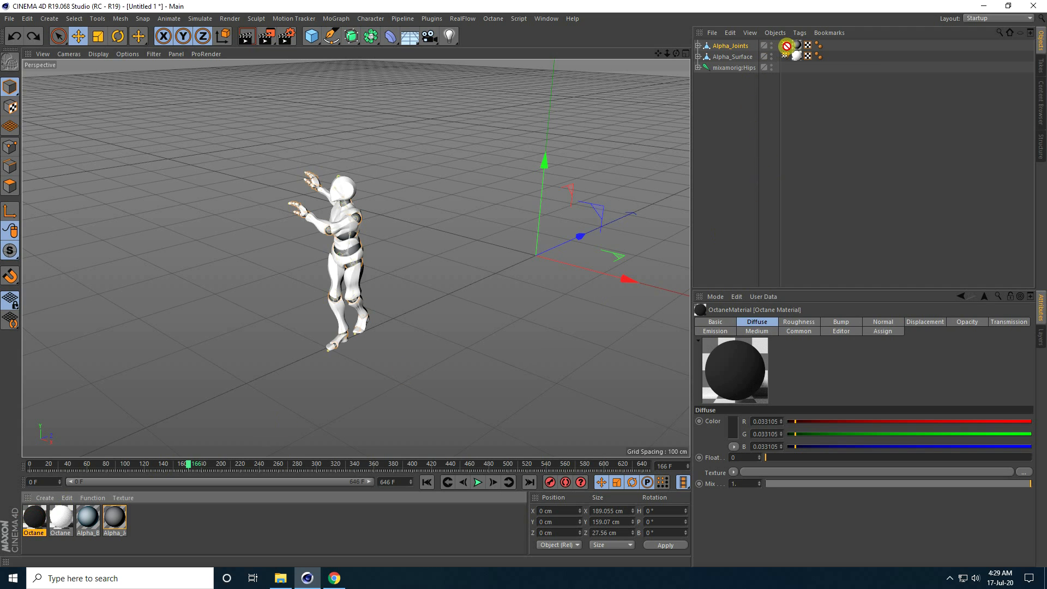
drag(794, 51, 796, 47)
- Play the animation from the first frame to check the black and white character up close
alt+drag(308, 266, 470, 256)
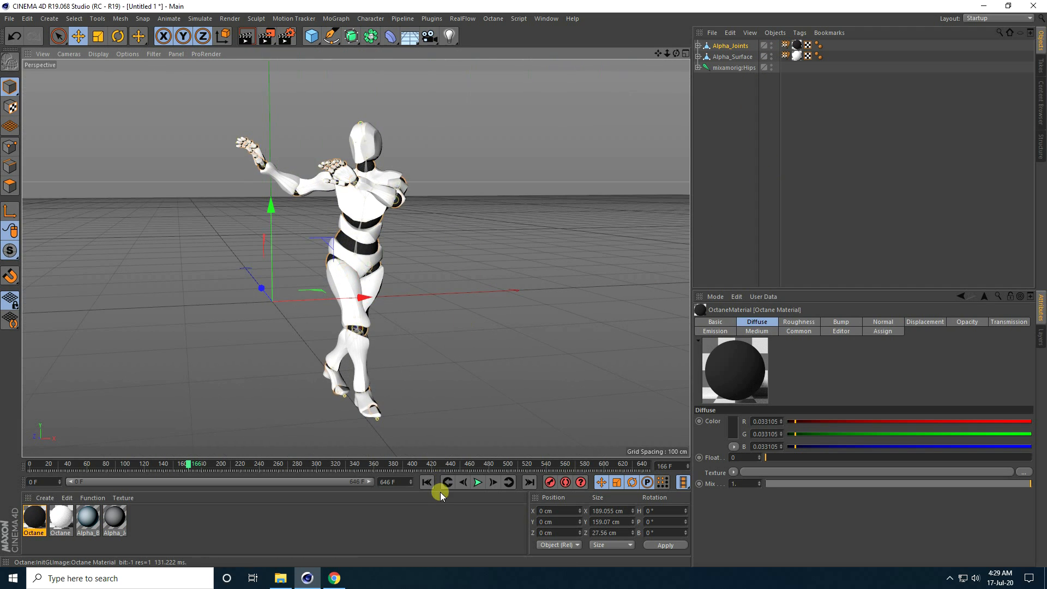
click(425, 481)
click(479, 483)
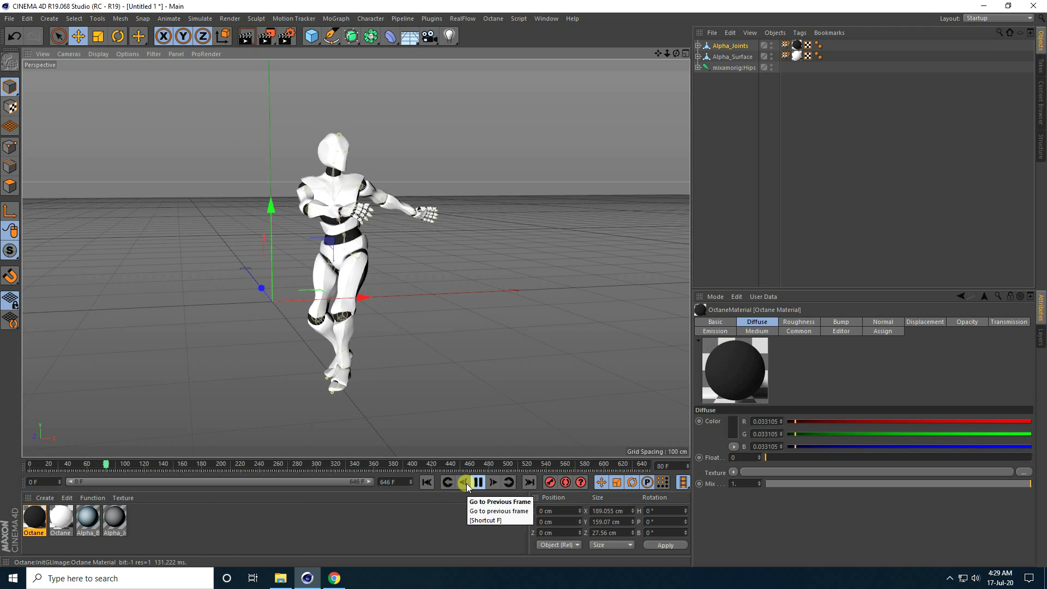
- Delete the two original Alpha materials and return the stopped animation to frame 0
drag(152, 515, 87, 535)
key(Delete)
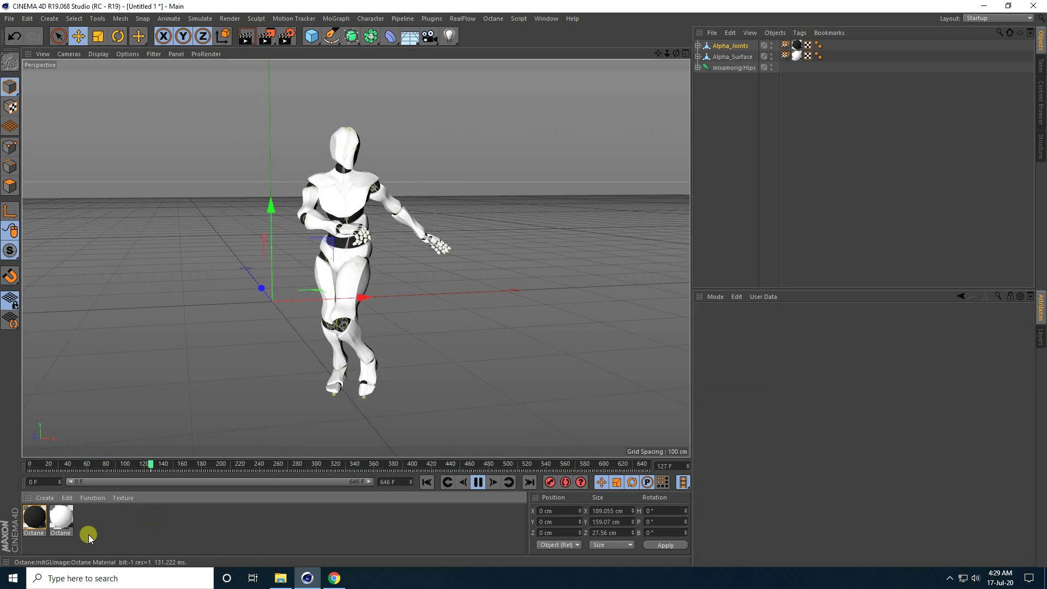
click(477, 482)
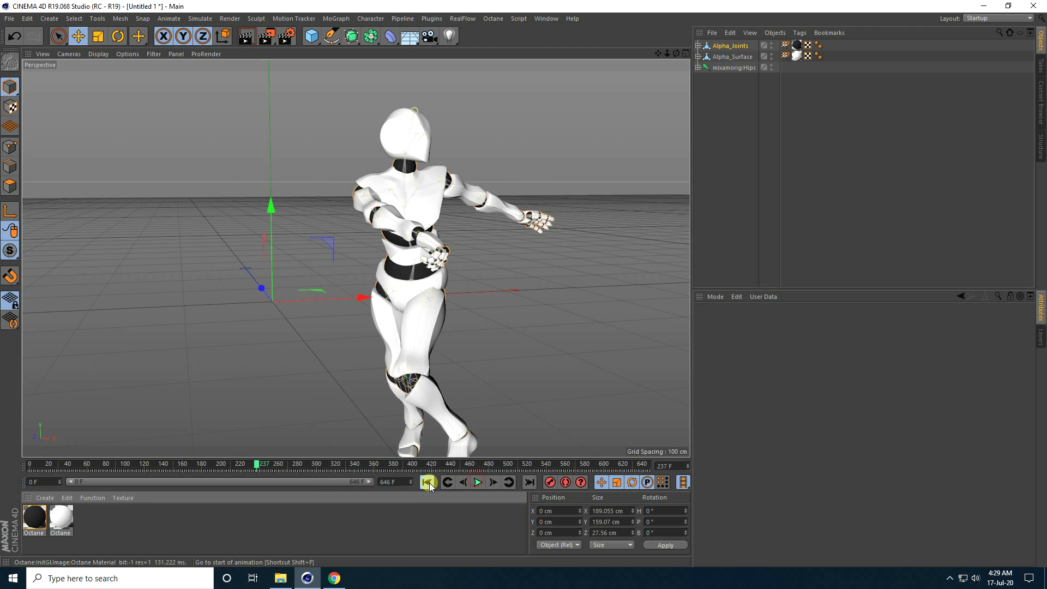
click(427, 482)
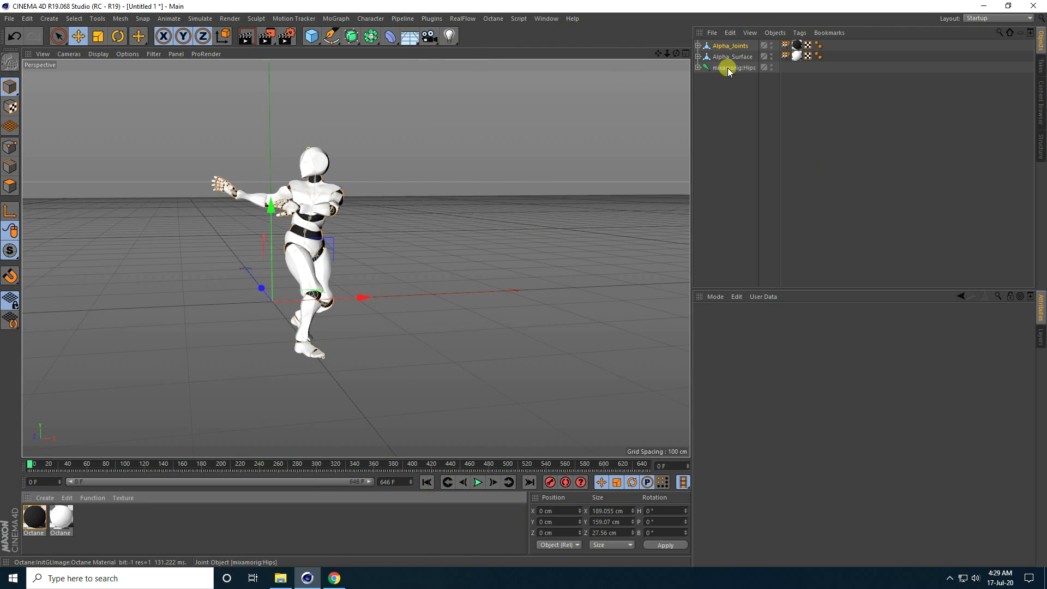
- Add a null object and group Alpha_Joints, Alpha_Surface and mixamorig:Hips under it
drag(311, 36, 346, 53)
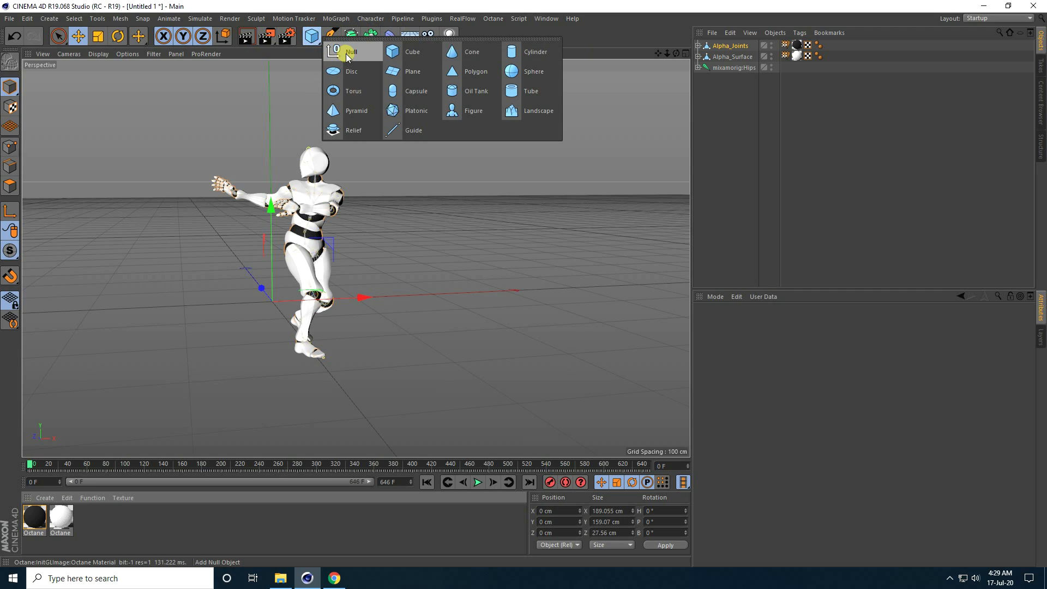
click(347, 54)
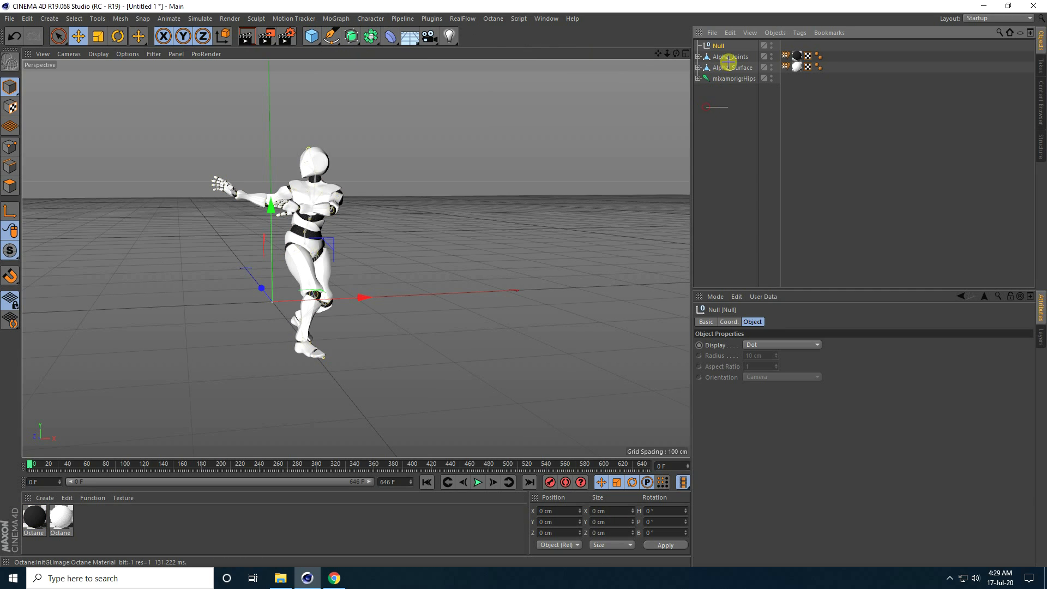
drag(729, 56, 702, 47)
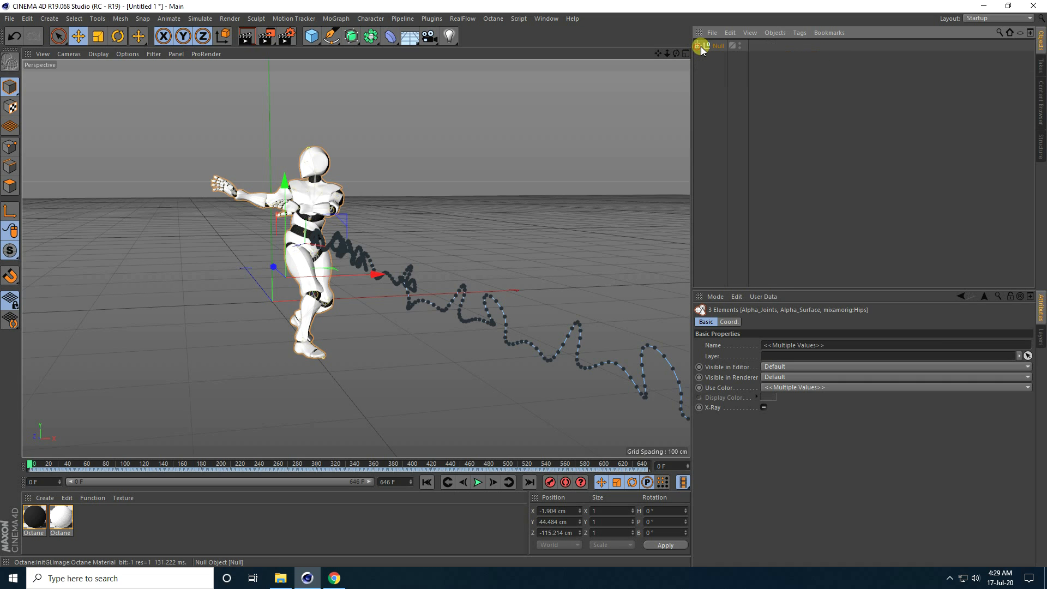
click(708, 47)
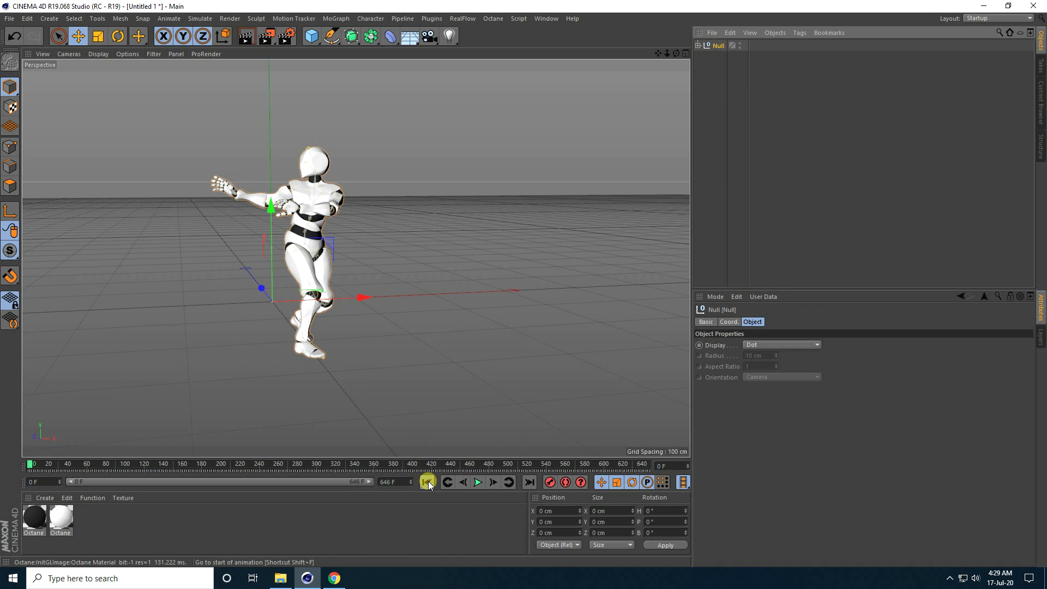
- Add a cube to the scene and set its Z size to 400 cm
alt+drag(419, 304, 355, 252)
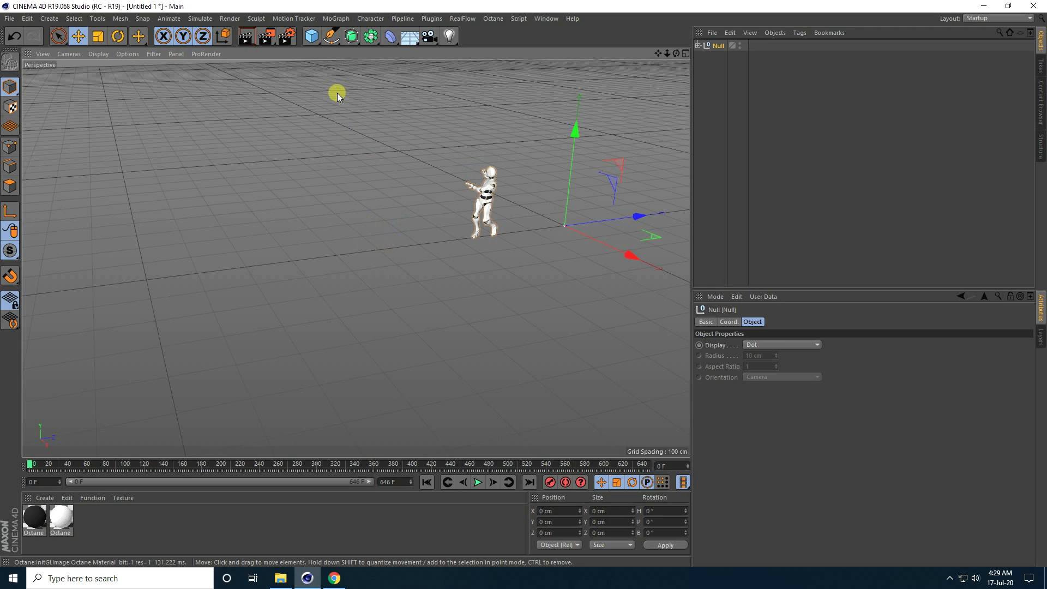
drag(312, 43, 401, 53)
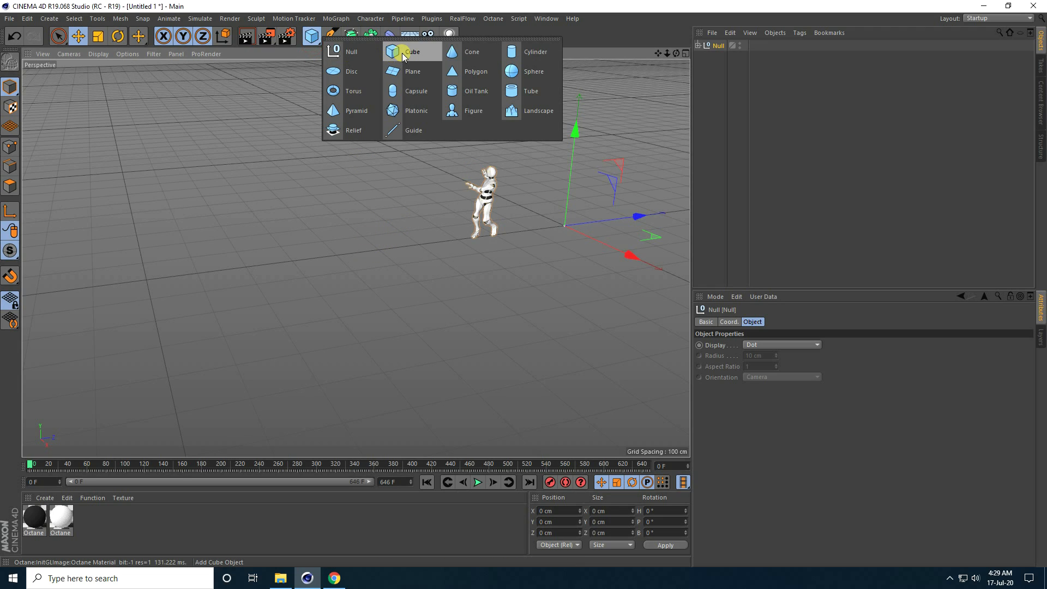
click(401, 54)
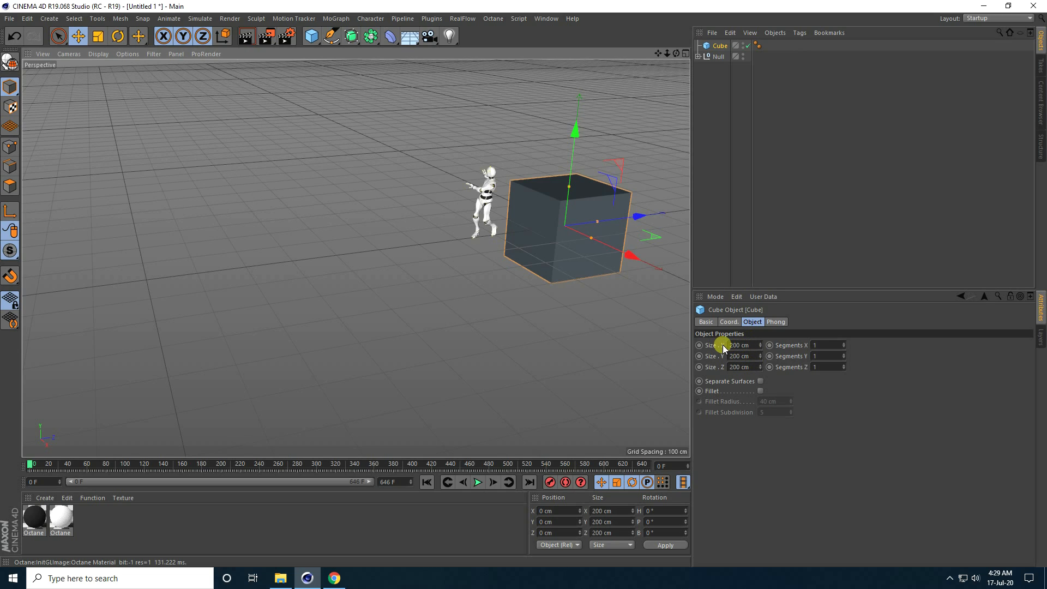
click(750, 367)
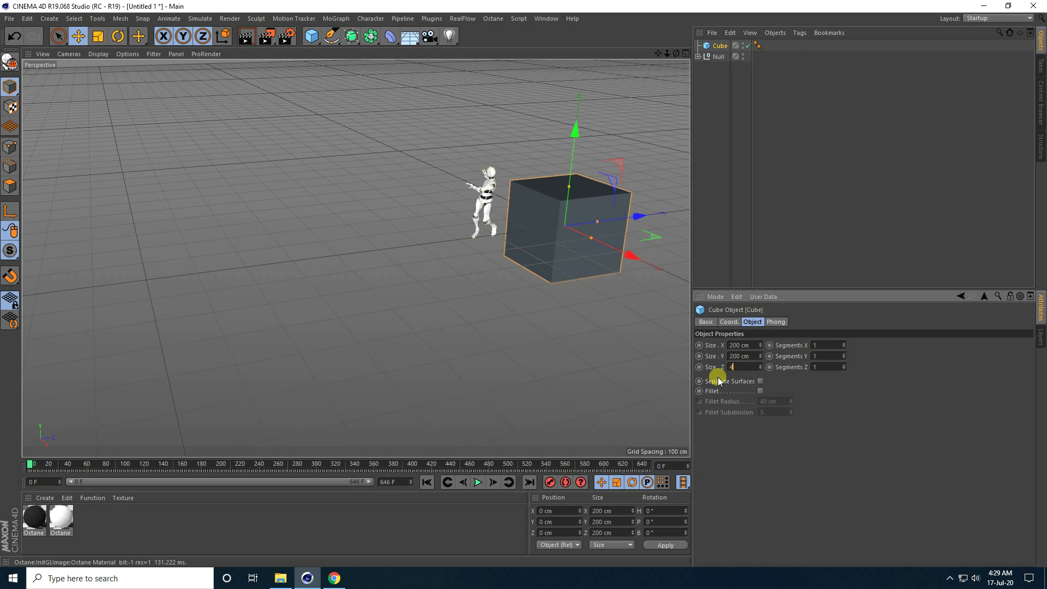
text(400)
key(Return)
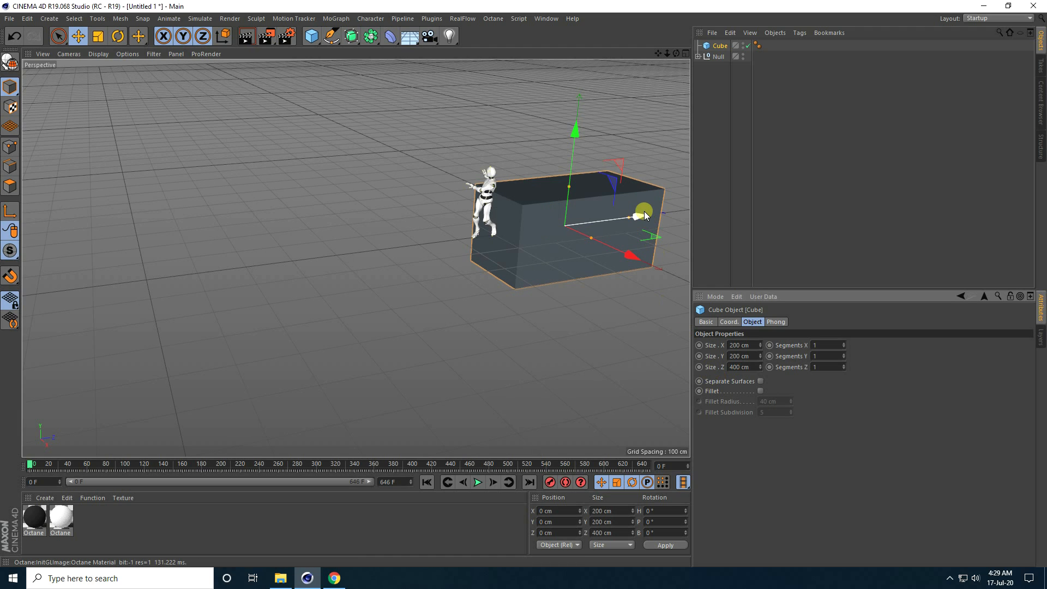
- Position the cube at Z -500 cm and raise it to Y 100 cm
drag(644, 212, 457, 257)
alt+drag(445, 335, 502, 463)
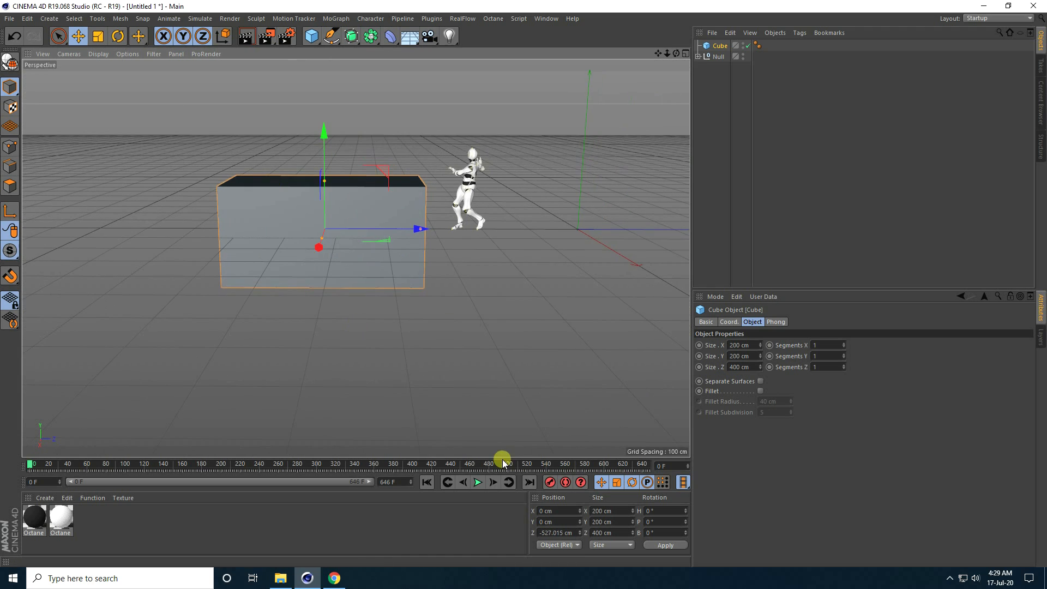
click(554, 534)
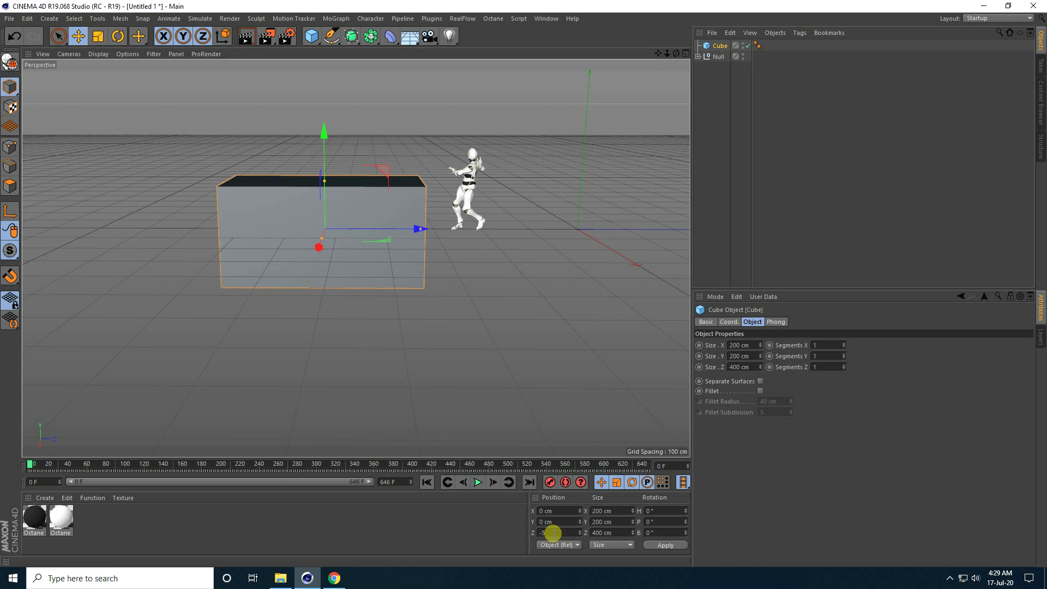
text(-500)
key(Return)
drag(339, 136, 338, 83)
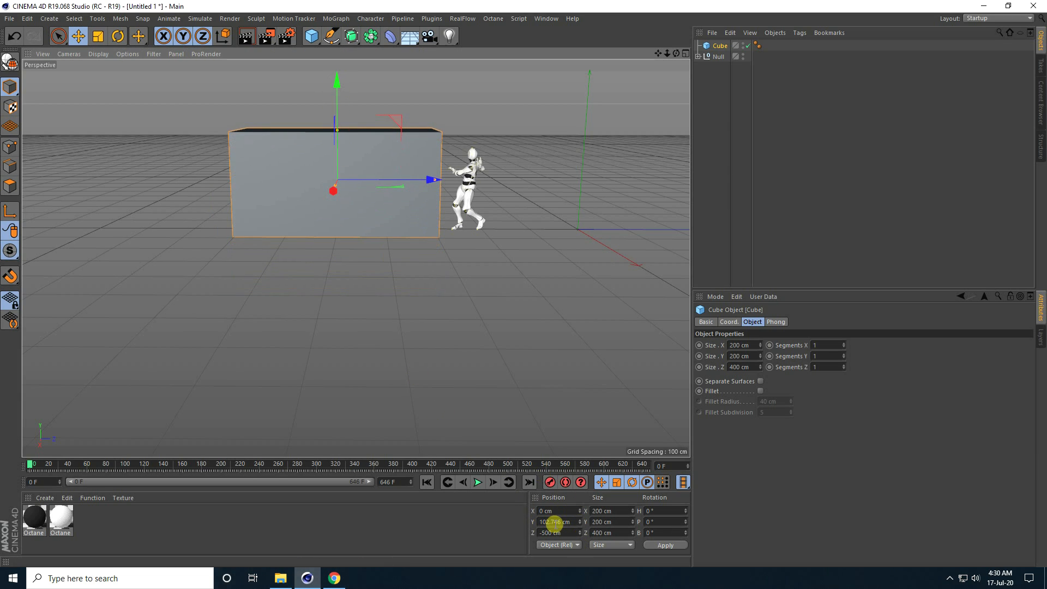
click(553, 521)
text(100)
key(Return)
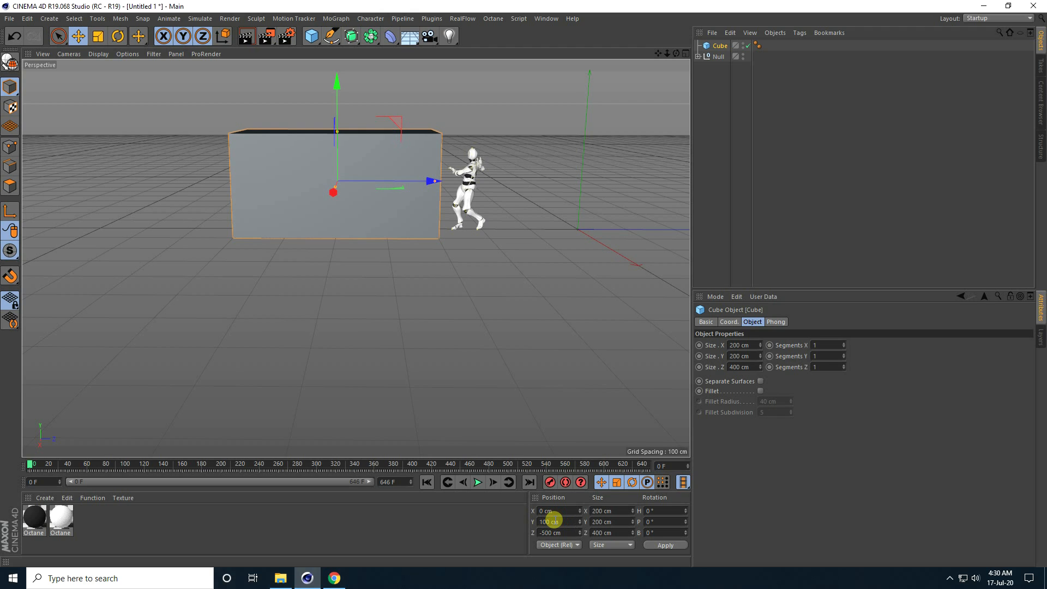
- Add an Atom Array generator and place the cube under it as its child
alt+right_drag(326, 96, 375, 97)
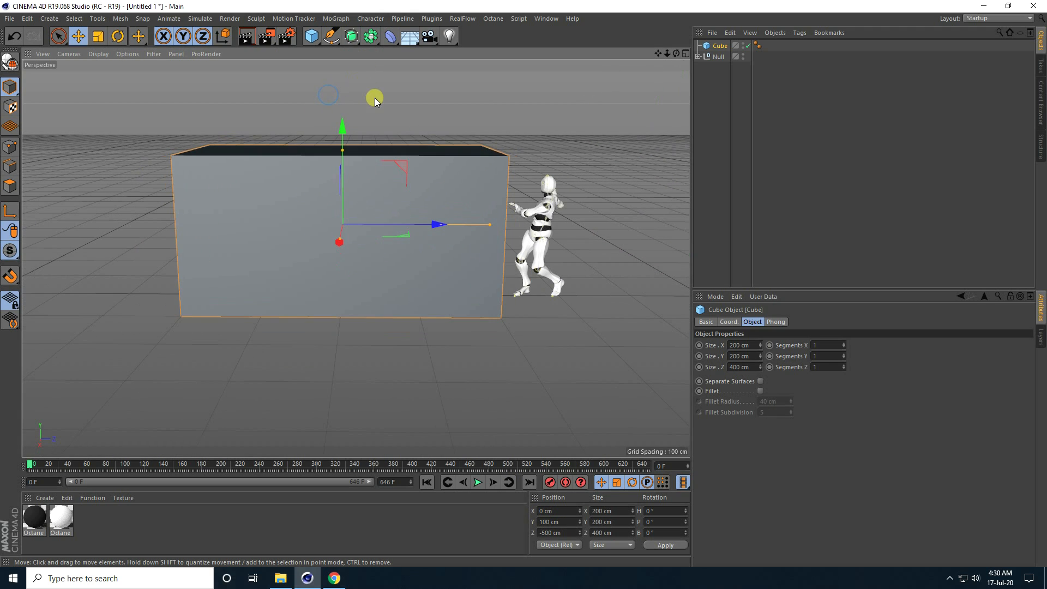
click(370, 36)
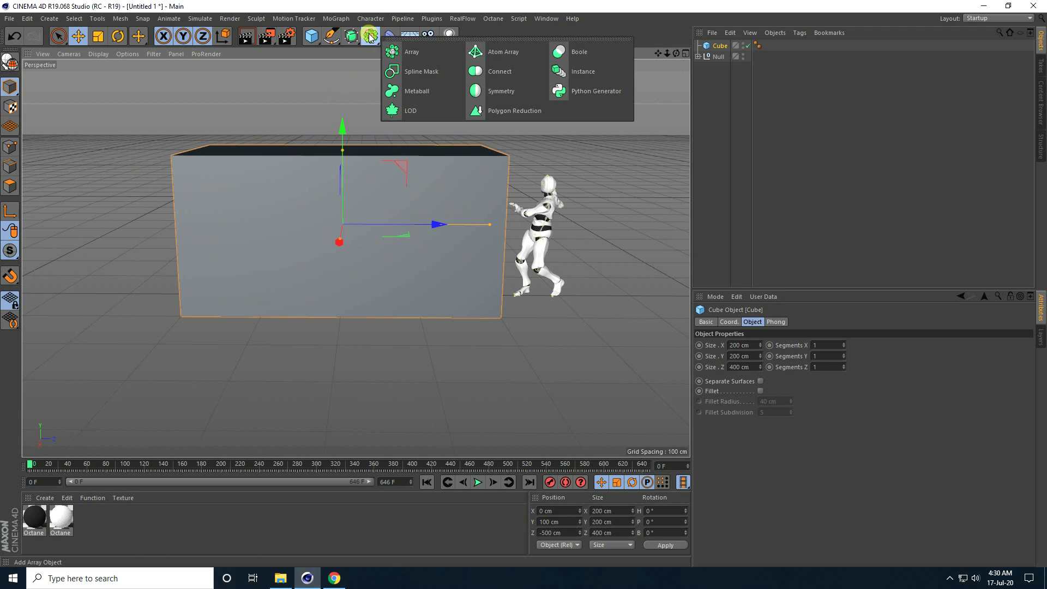
click(517, 51)
click(720, 57)
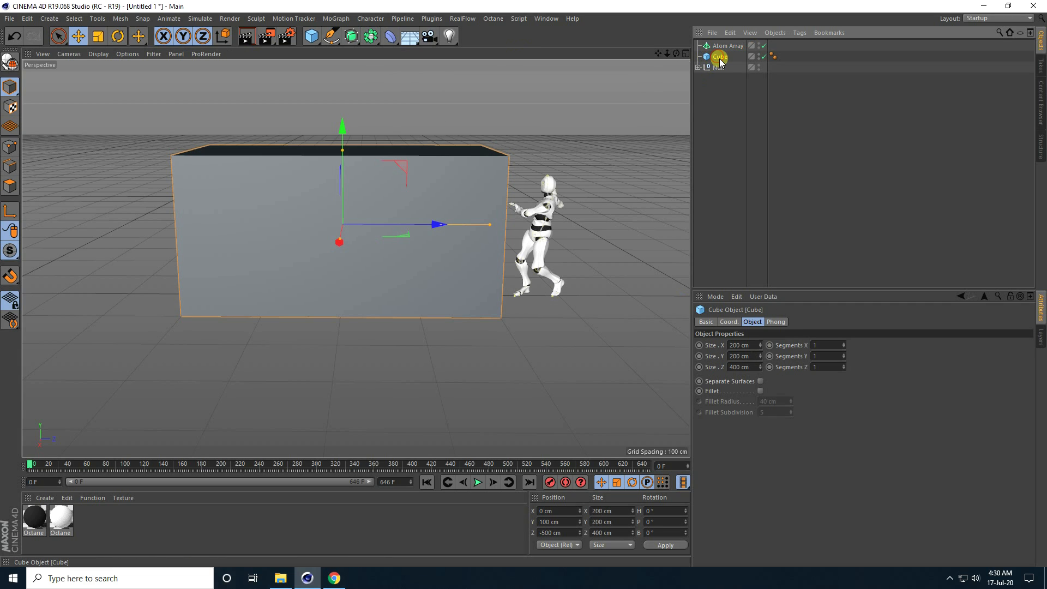
drag(721, 47, 722, 46)
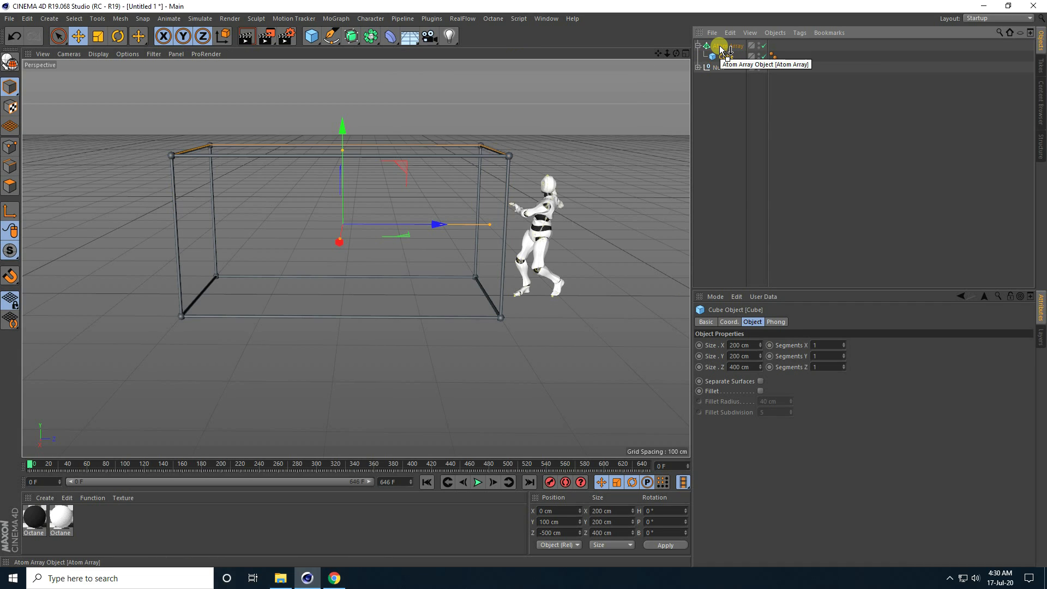
- Set the Atom Array's cylinder radius and sphere radius to 0.1 cm and its subdivisions to 24
click(716, 43)
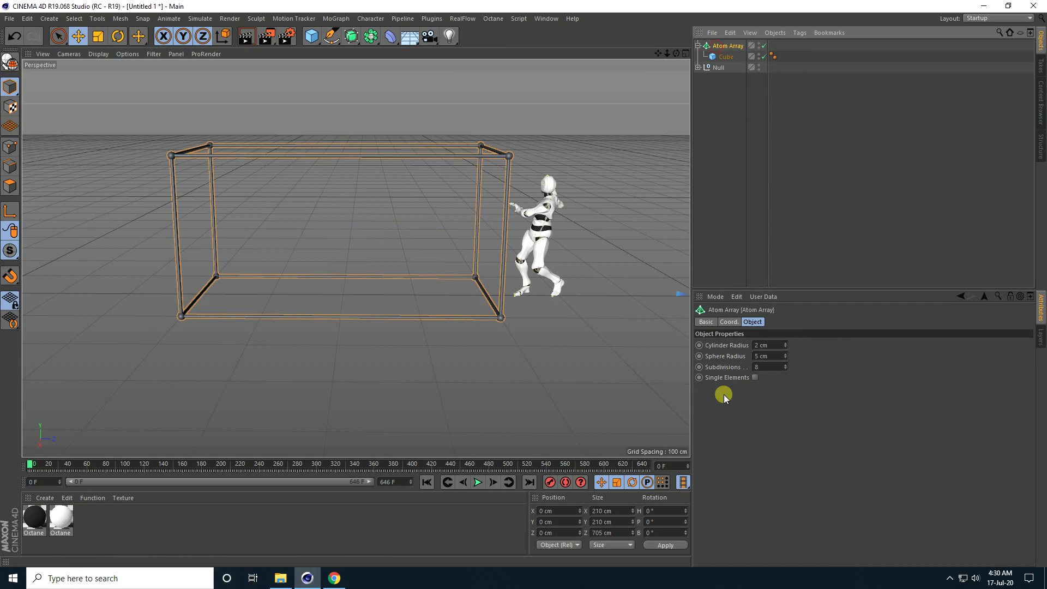
click(763, 345)
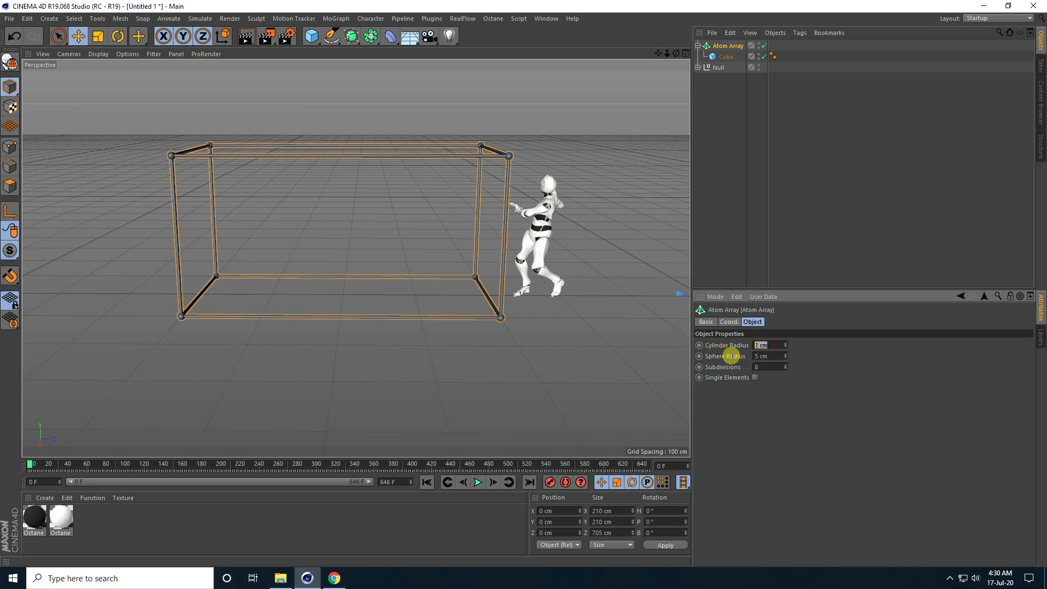
key(Return)
click(771, 355)
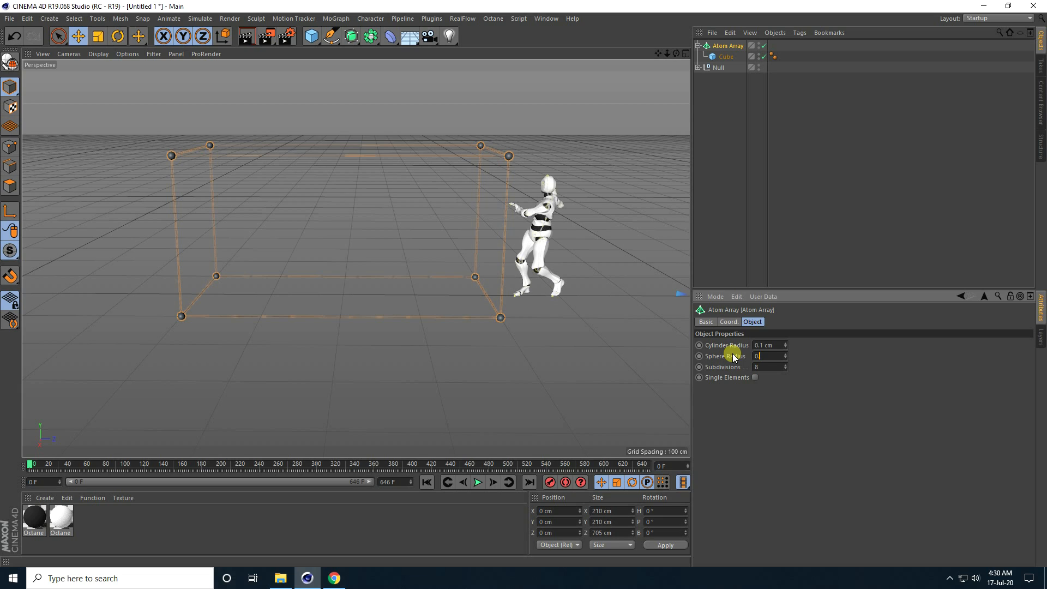
text(0.1)
key(Return)
click(766, 367)
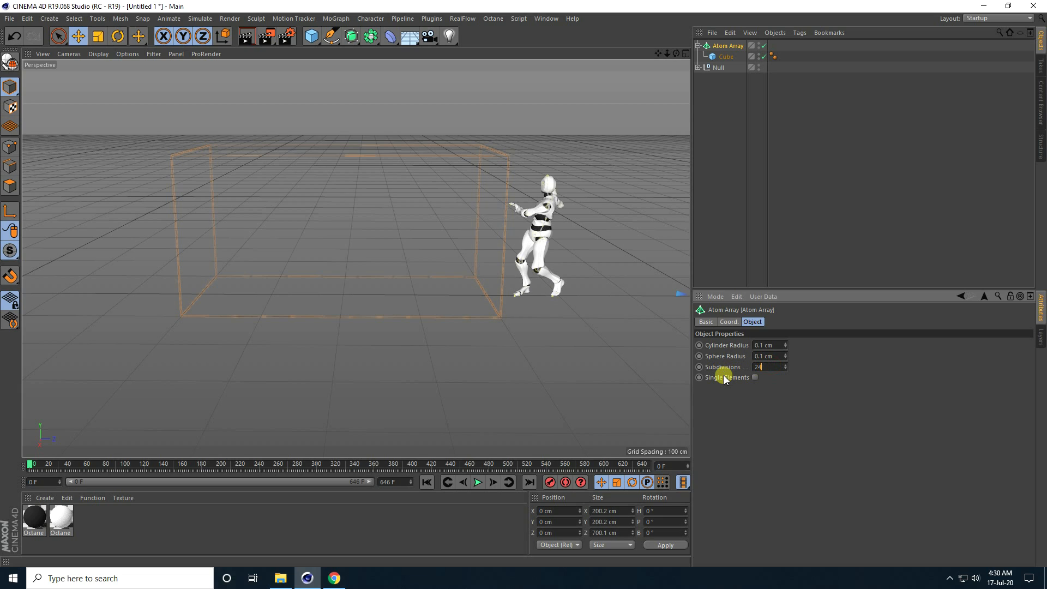
- Change the perspective viewport's display to shading with wireframe lines
click(77, 57)
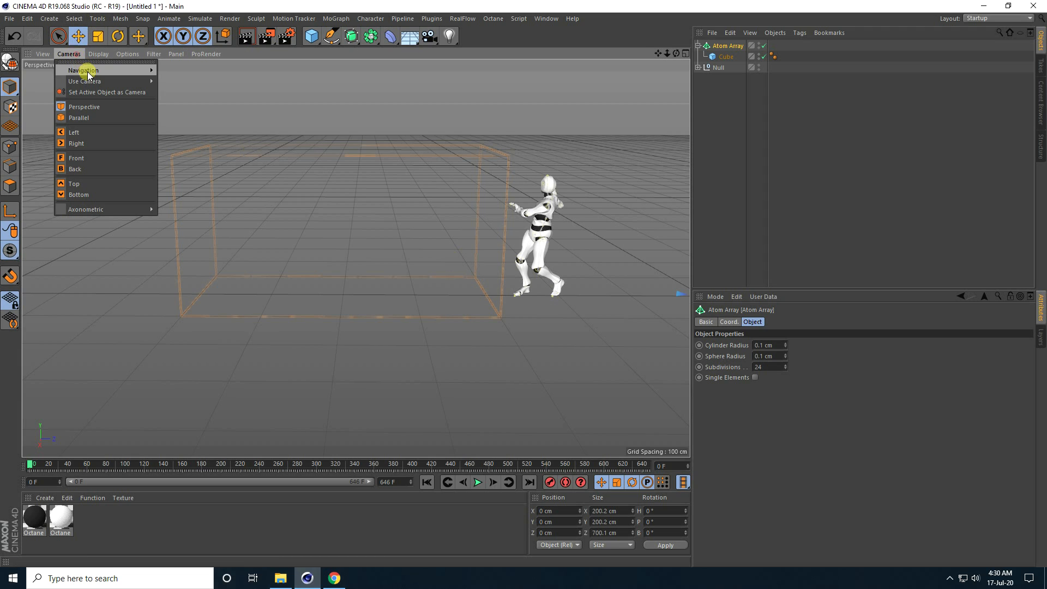
mouse_move(90, 56)
click(103, 83)
- Play the animation to check how the character moves relative to the wireframe box, and return to frame 0
scroll(362, 164, up, 5)
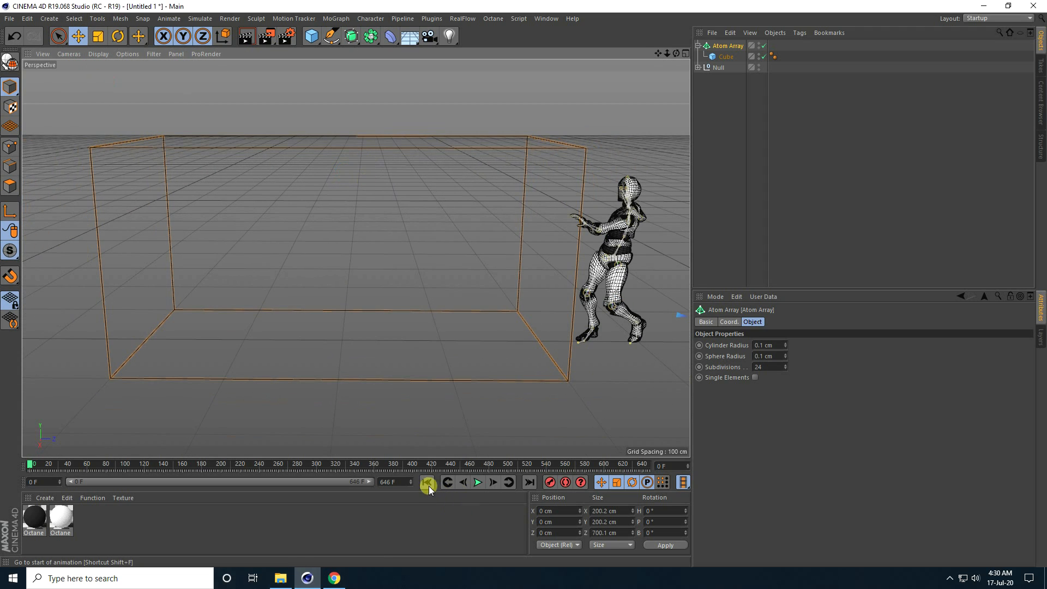
click(477, 482)
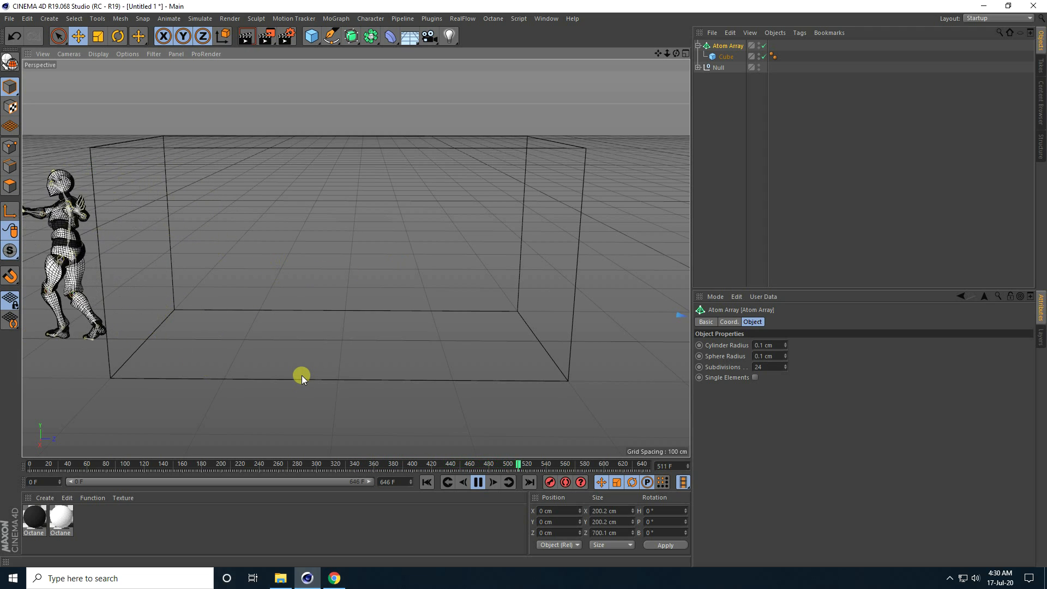
click(478, 482)
click(429, 482)
- In the front view, draw an open L-shaped spline with the Pen tool, forming a floor under the character and a wall beside it
middle_click(441, 387)
middle_click(444, 372)
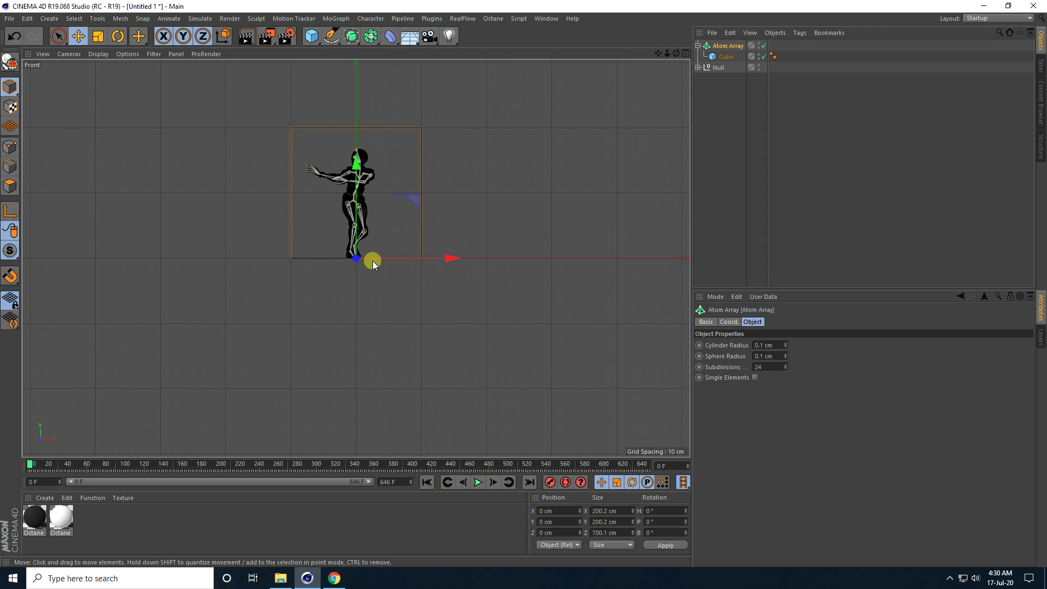
scroll(363, 343, down, 3)
click(332, 37)
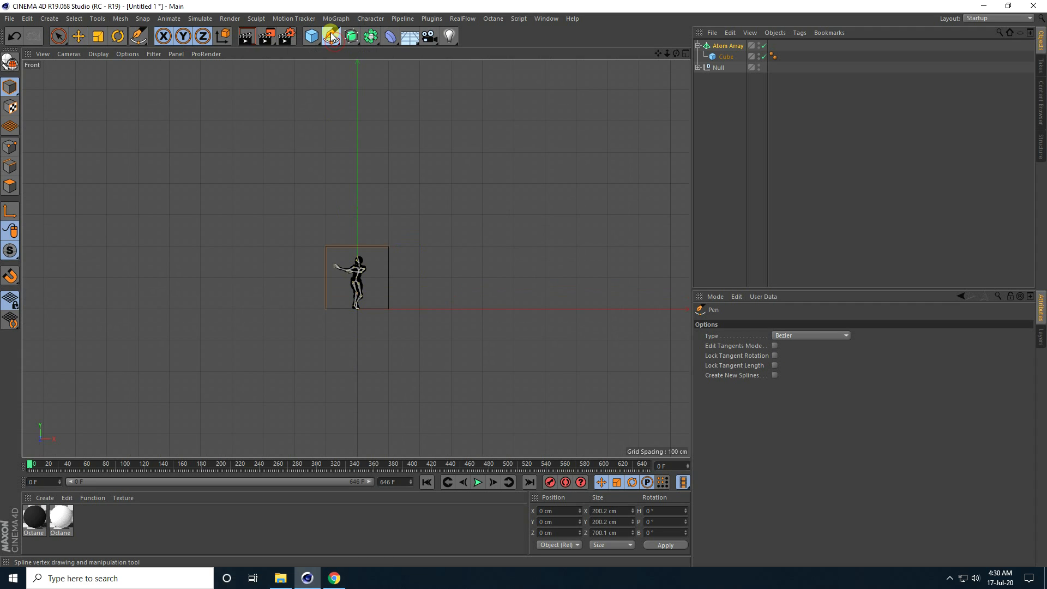
click(332, 37)
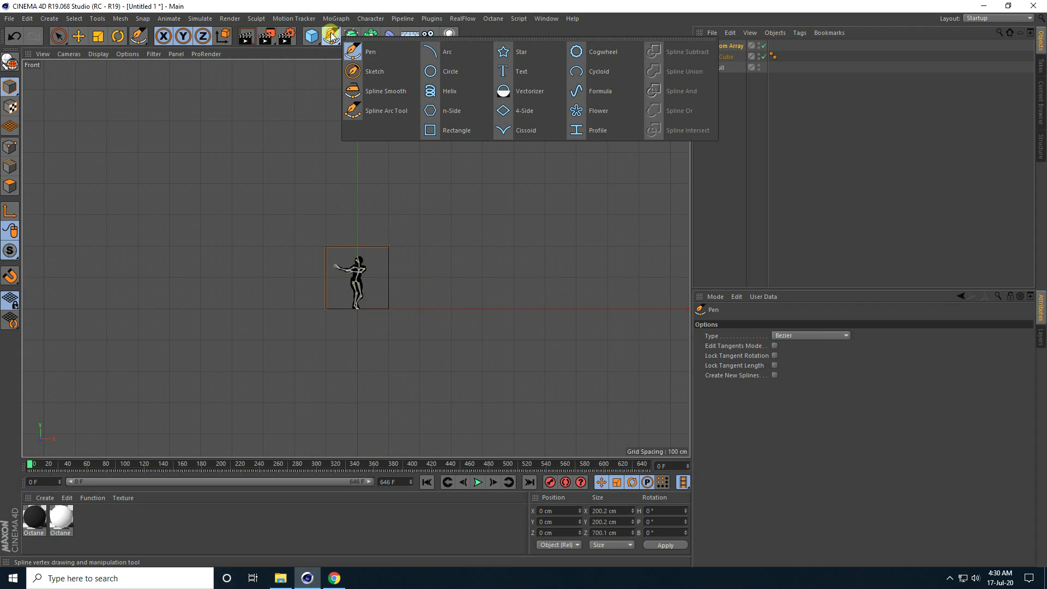
click(368, 54)
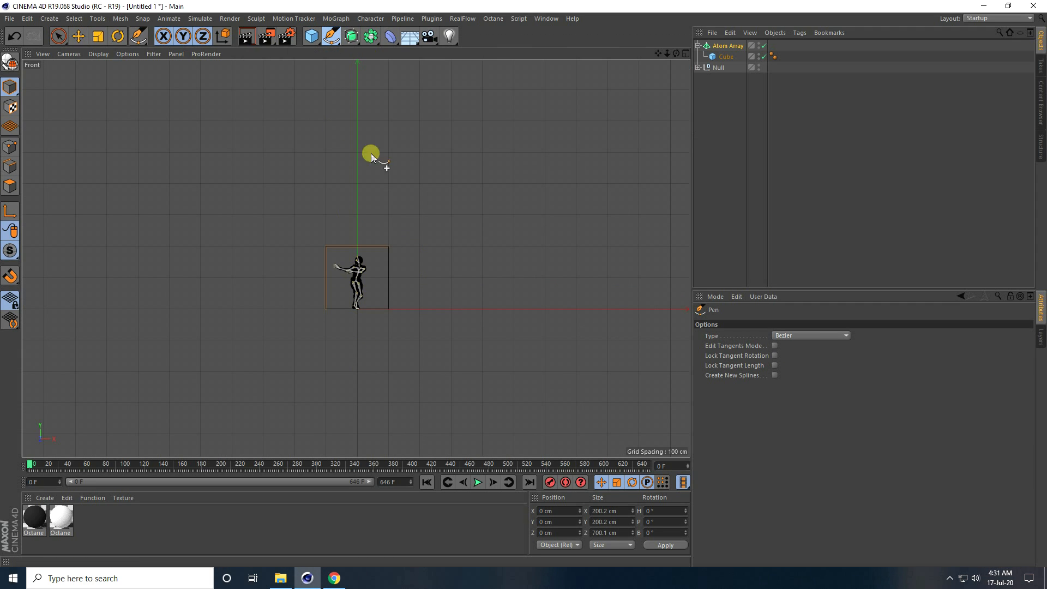
click(483, 308)
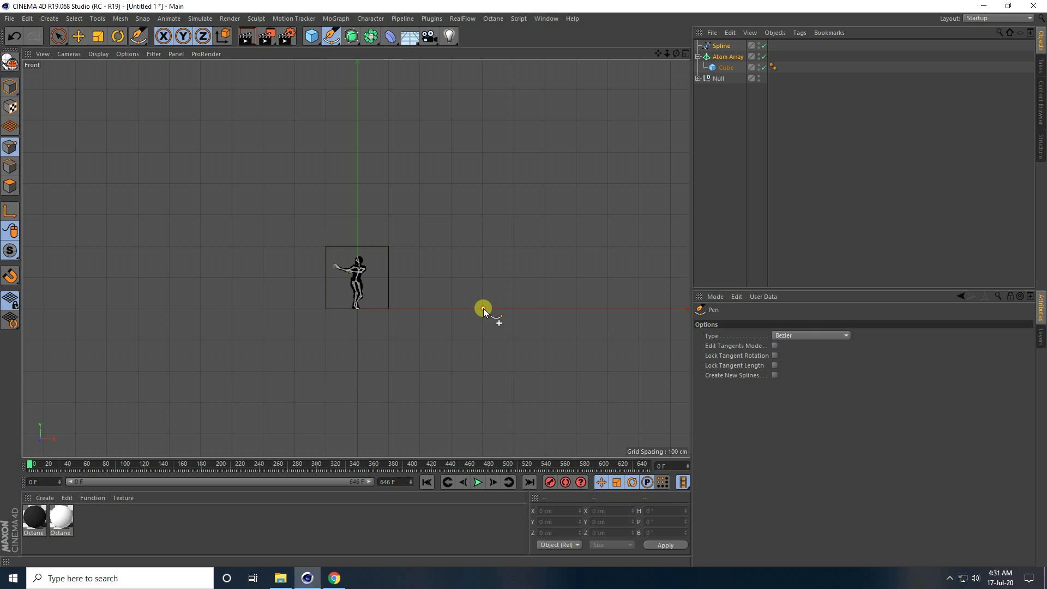
click(262, 309)
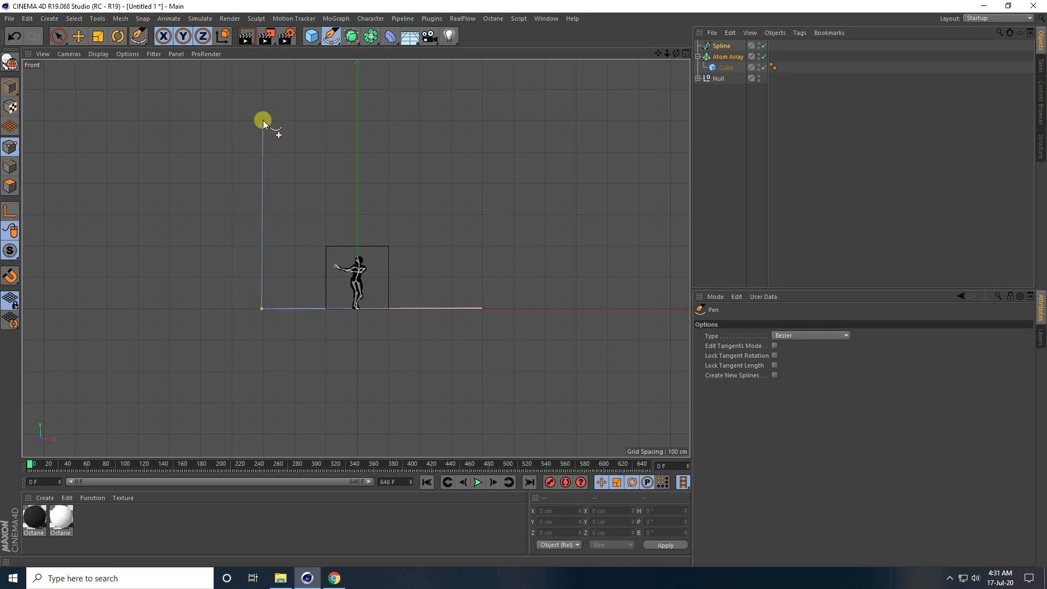
click(263, 120)
right_click(263, 120)
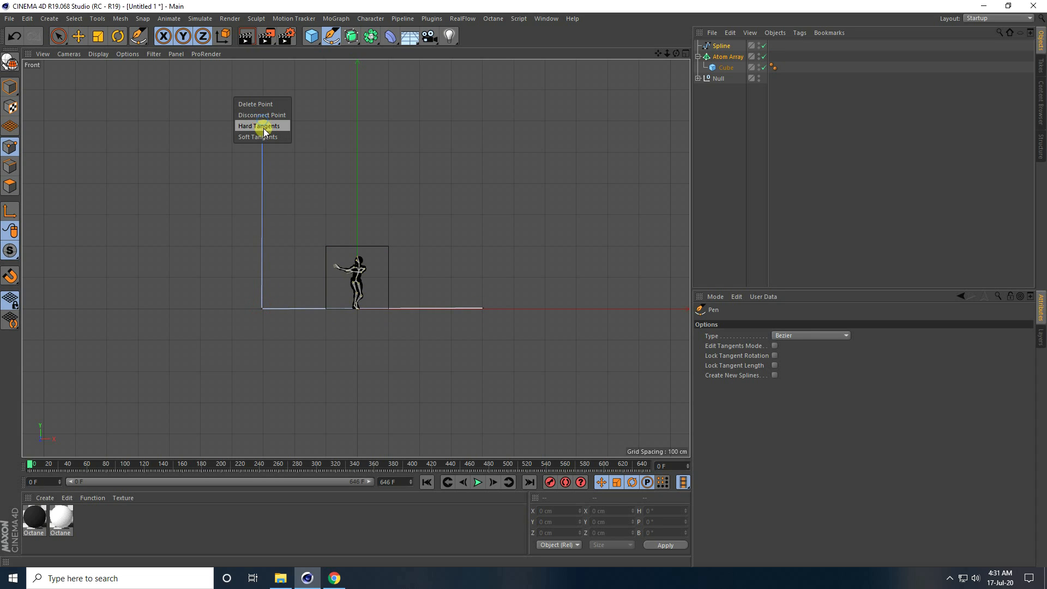
click(263, 115)
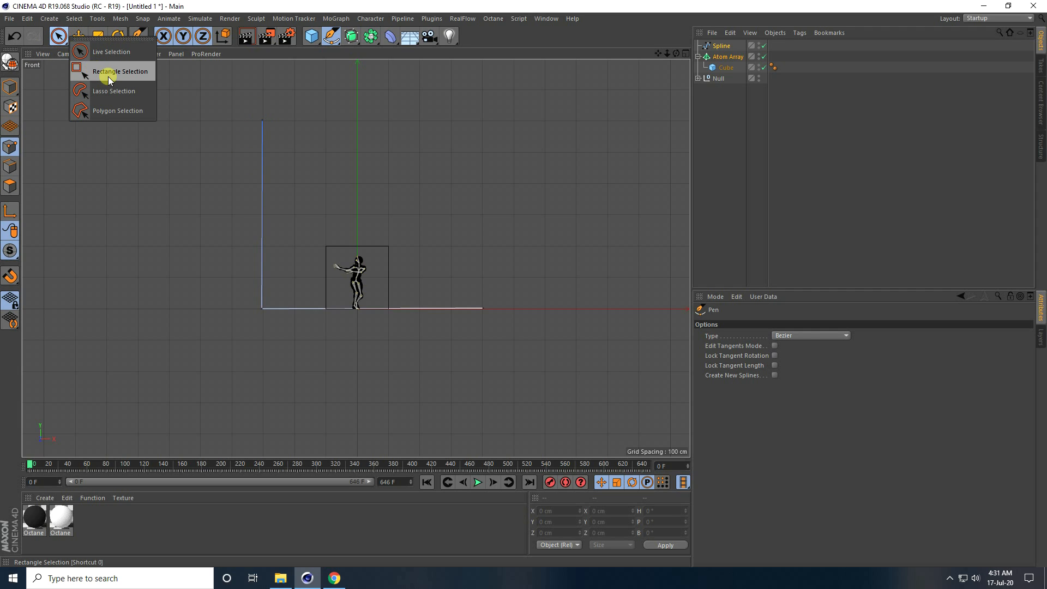
- Straighten the spline's wall segment by scaling its two points flat along X
click(108, 76)
drag(215, 98, 308, 384)
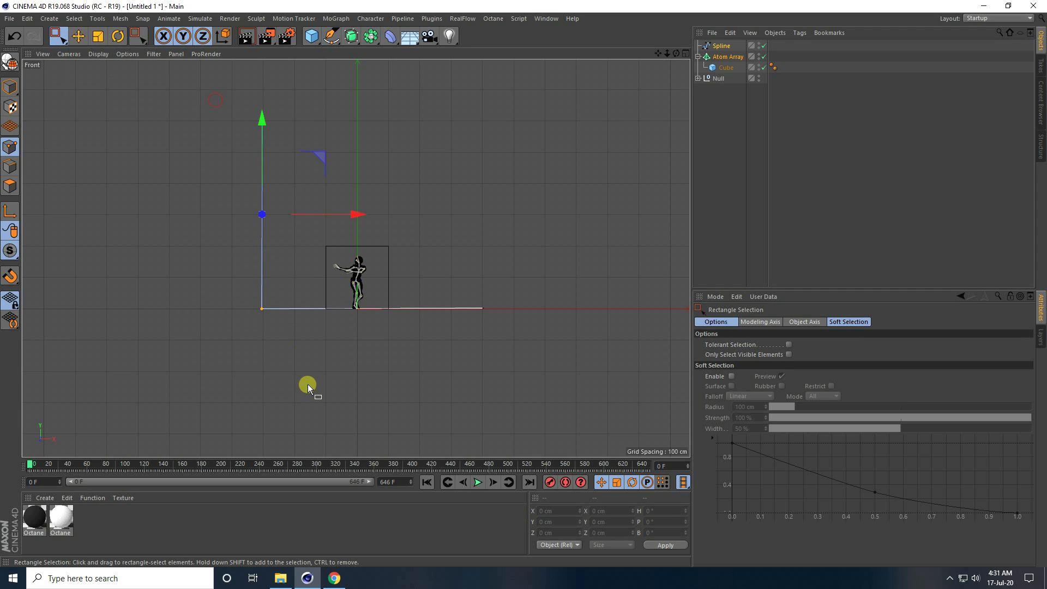
click(99, 36)
drag(360, 213, 263, 214)
- Level the spline's floor segment by scaling its two points flat along Y
click(67, 42)
drag(194, 278, 546, 332)
click(98, 36)
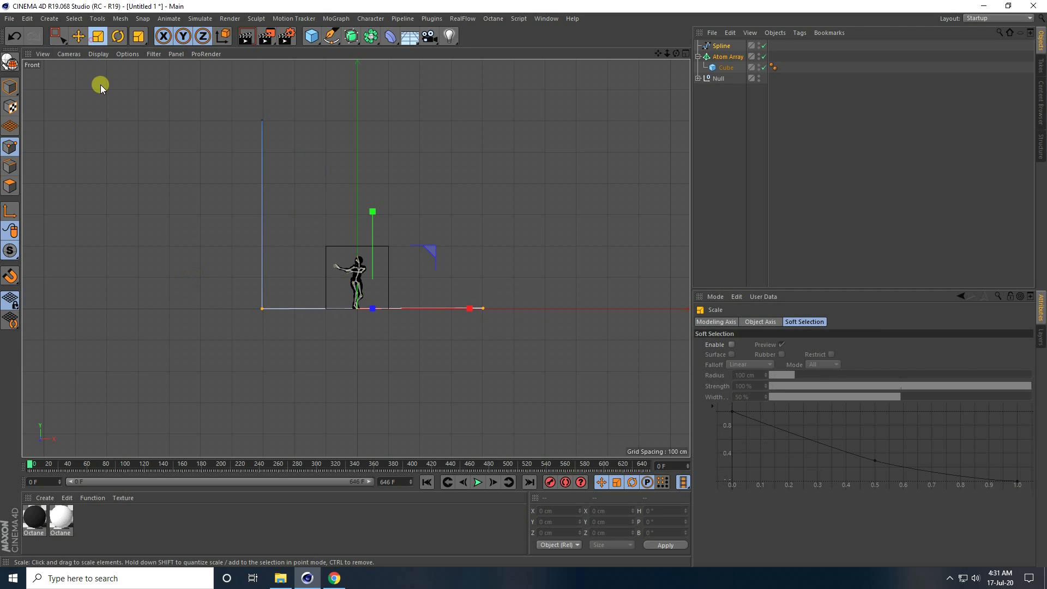
drag(370, 240, 375, 309)
click(78, 36)
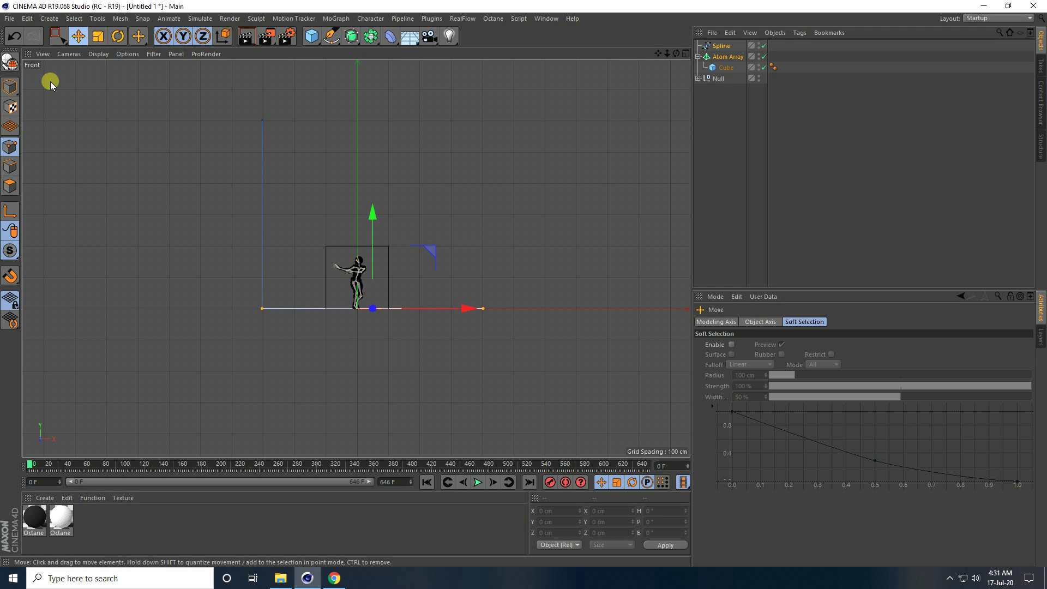
- Chamfer the spline's corner point between floor and wall with a 50 cm radius
scroll(289, 309, up, 5)
key(0)
drag(165, 244, 322, 383)
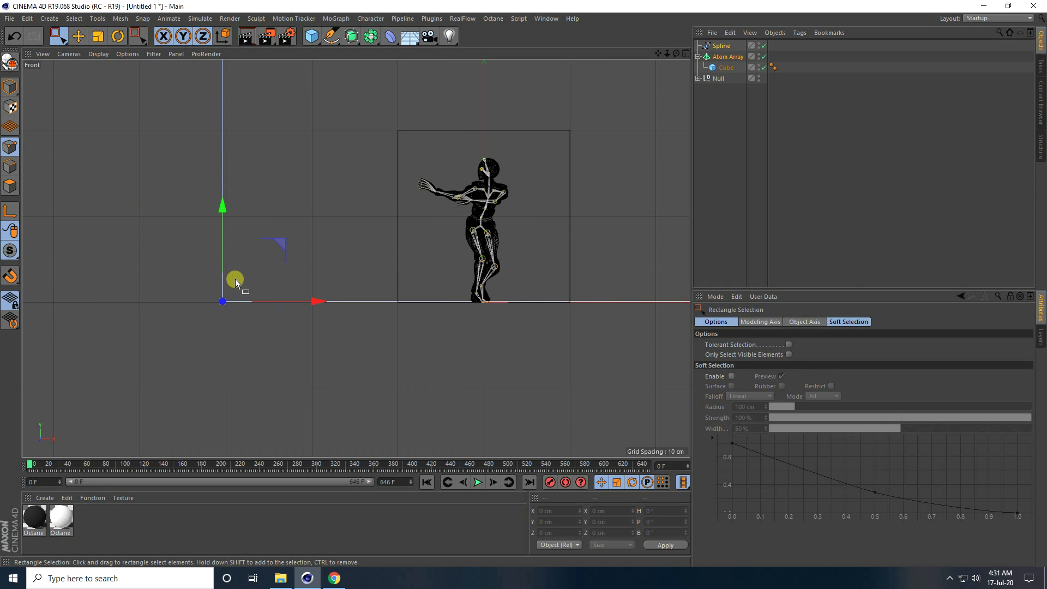
right_click(235, 279)
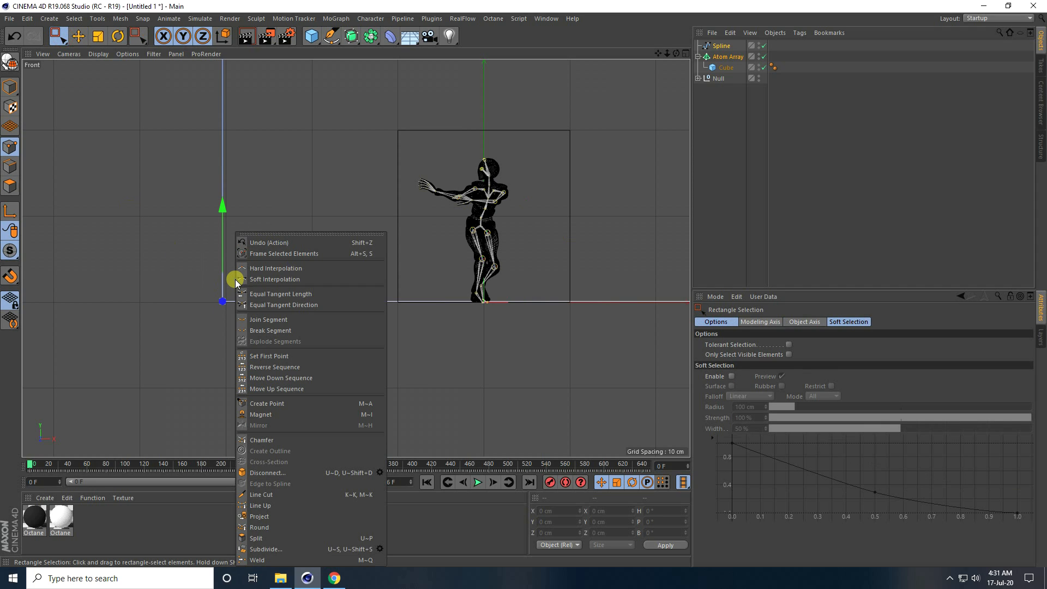
click(260, 440)
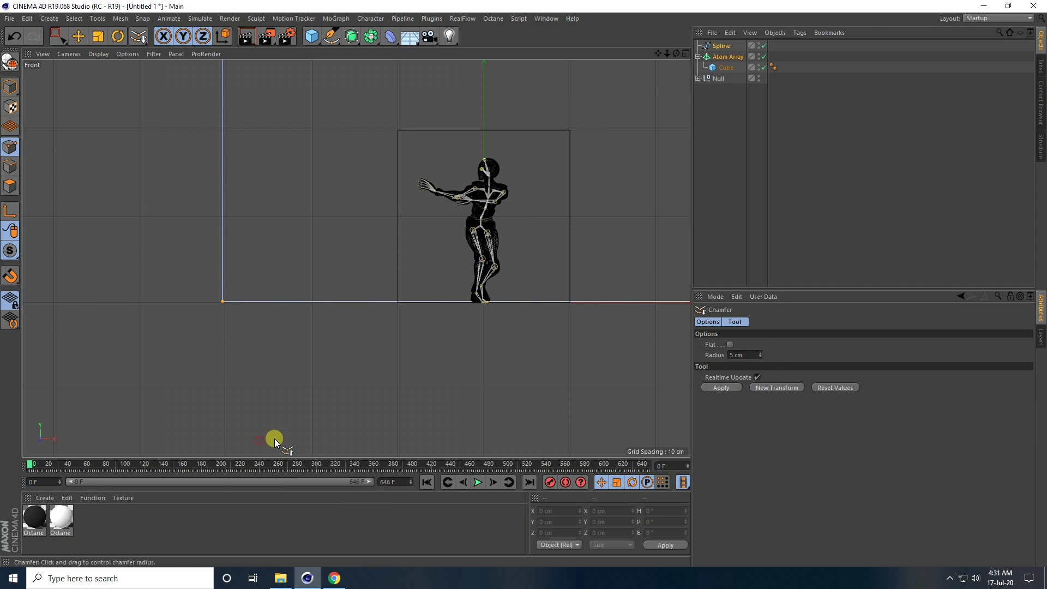
click(752, 355)
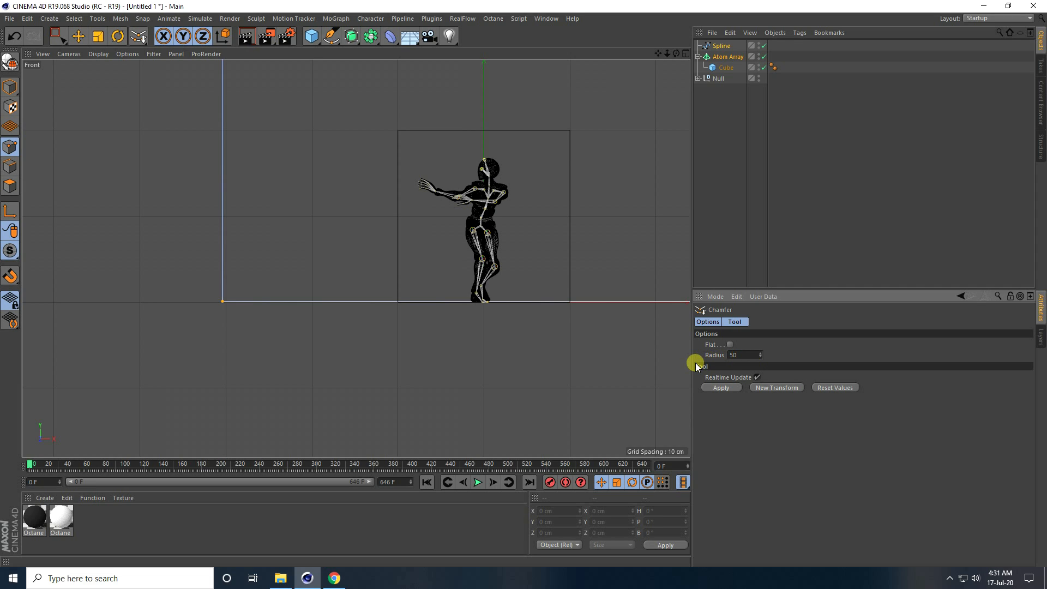
text(50)
key(Return)
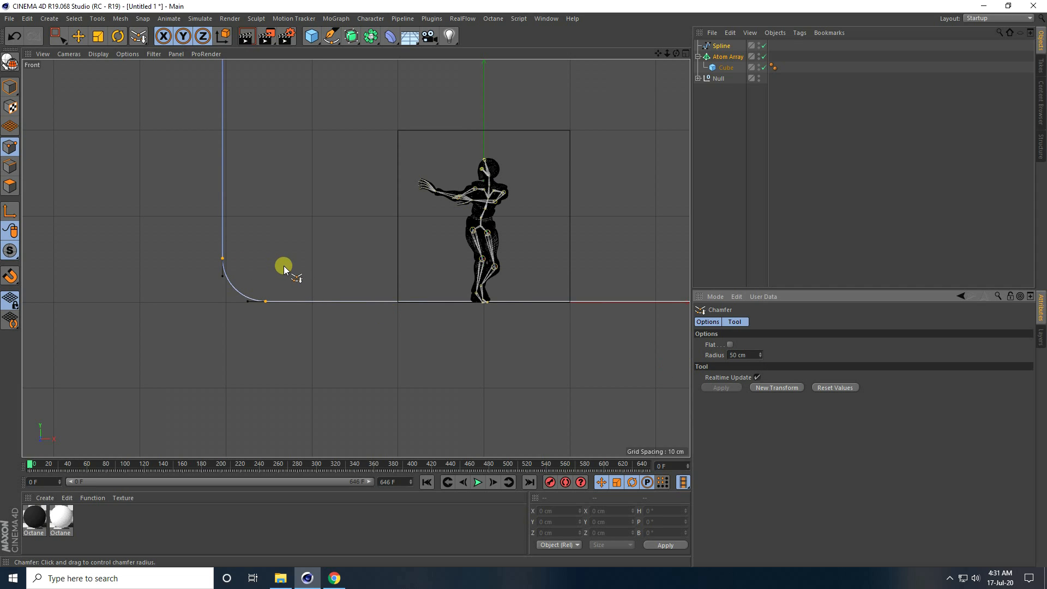
- Set the corner chamfer radius to 70 cm
click(748, 355)
text(70)
key(Return)
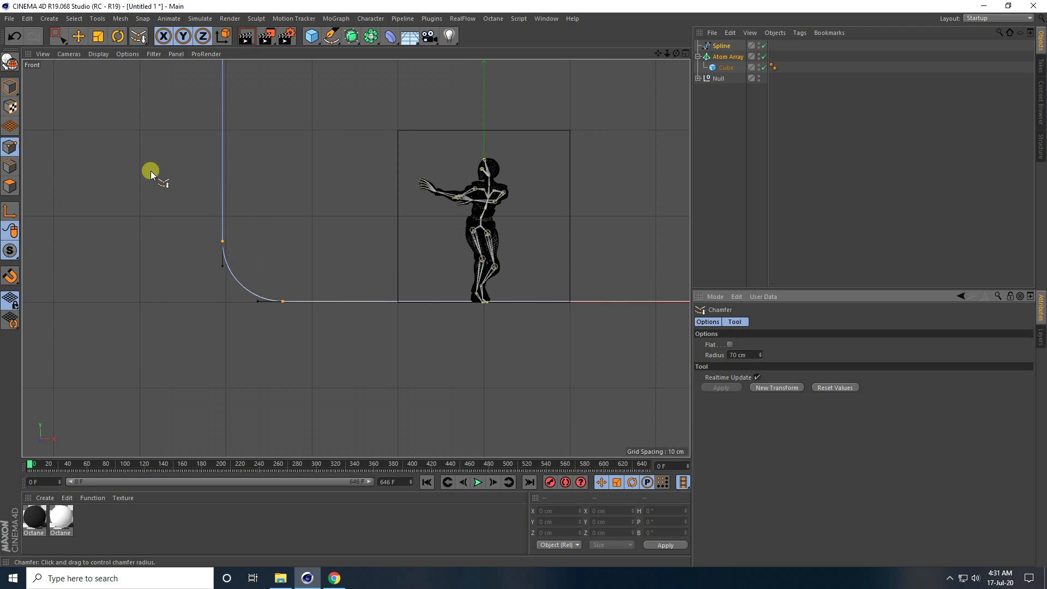
- Switch to model mode and add a rectangle spline to the scene in the perspective view
click(13, 84)
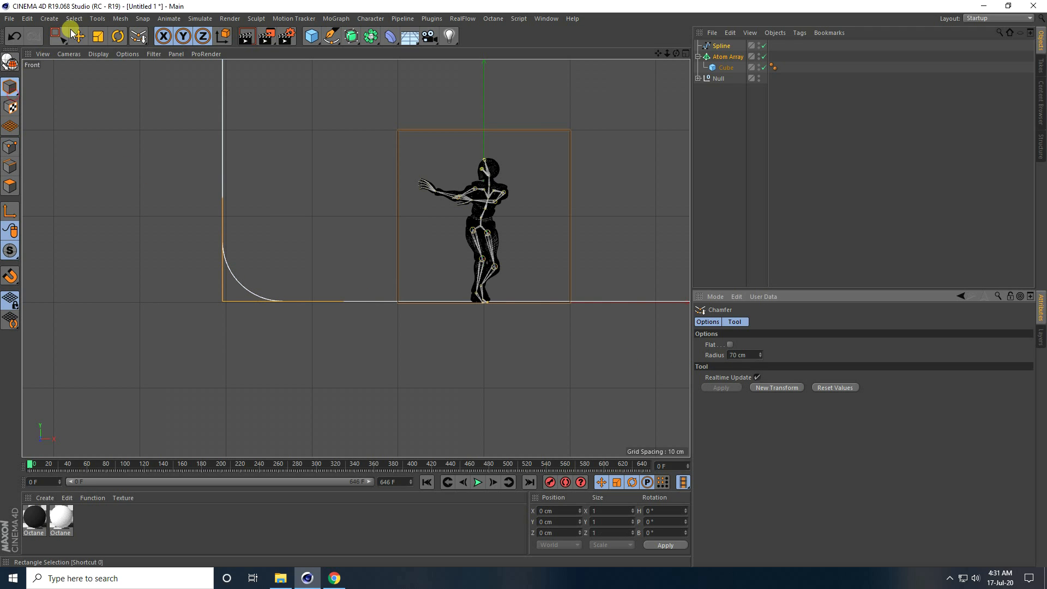
middle_click(164, 152)
middle_click(231, 132)
alt+right_drag(381, 247, 240, 303)
alt+right_drag(440, 212, 507, 166)
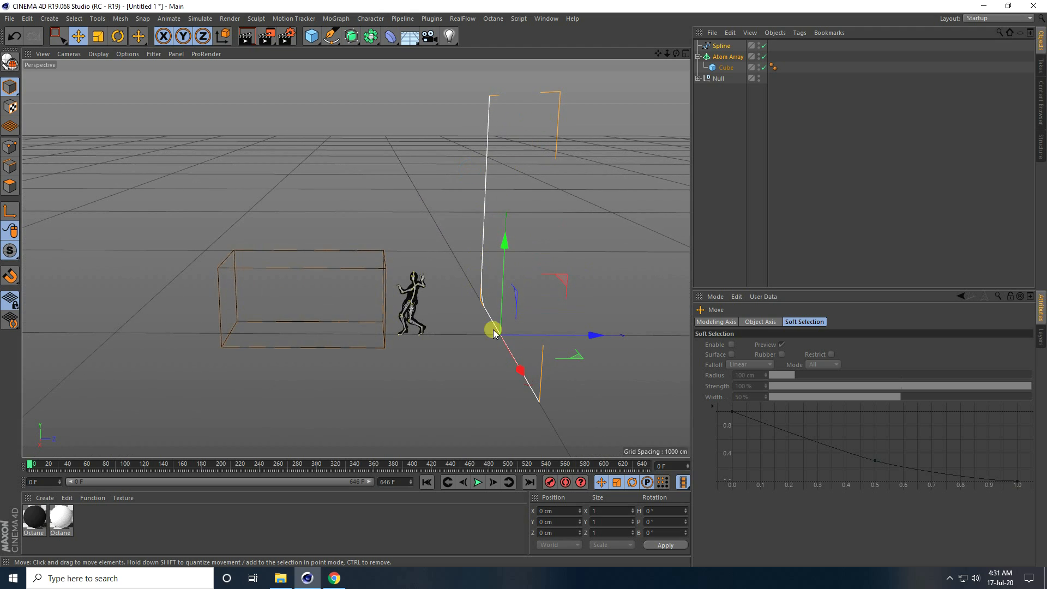
mouse_move(310, 36)
mouse_down()
mouse_move(285, 81)
mouse_move(352, 71)
mouse_move(445, 124)
mouse_up()
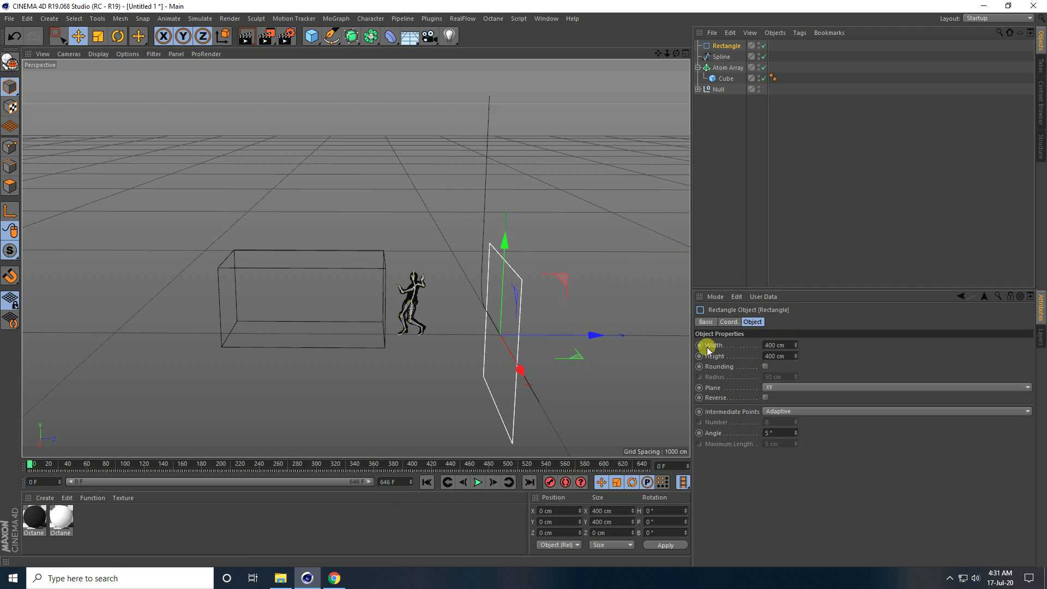
- Set the rectangle spline's width to 1 cm and its height to 1500 cm
double_click(785, 345)
key(Return)
double_click(786, 356)
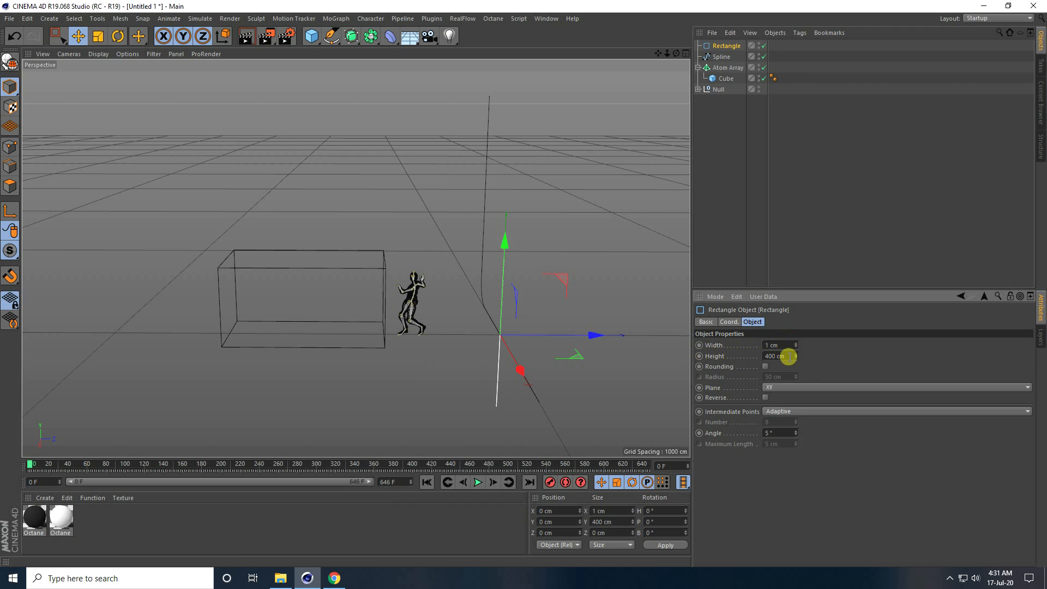
key(Return)
- Add a Sweep object and nest the rectangle and the floor-and-wall spline inside it to build the backdrop
alt+drag(505, 313, 617, 281)
click(351, 36)
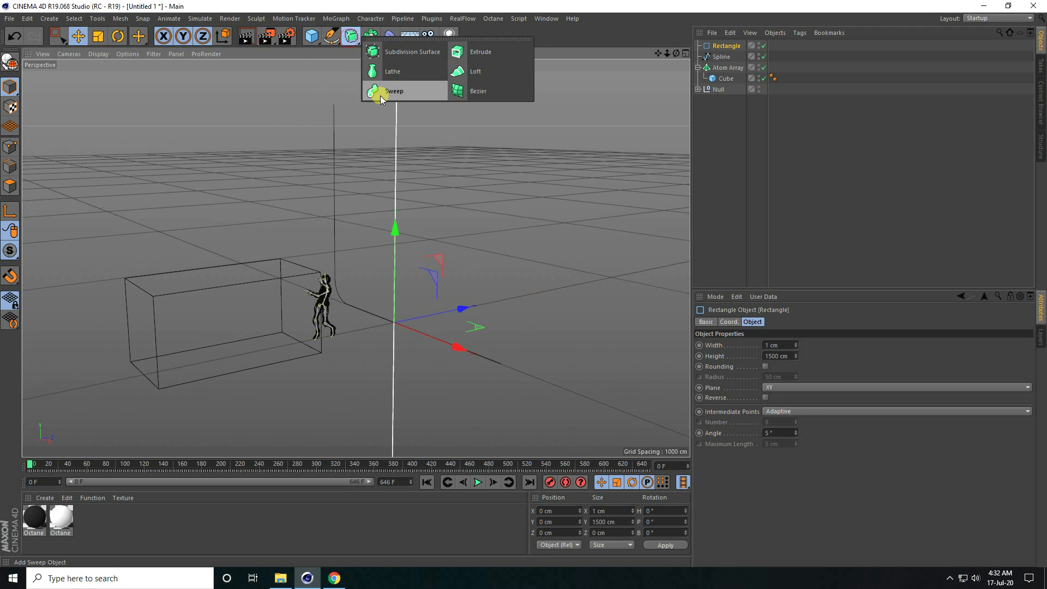
click(381, 96)
click(738, 68)
ctrl+click(714, 60)
drag(713, 60, 714, 47)
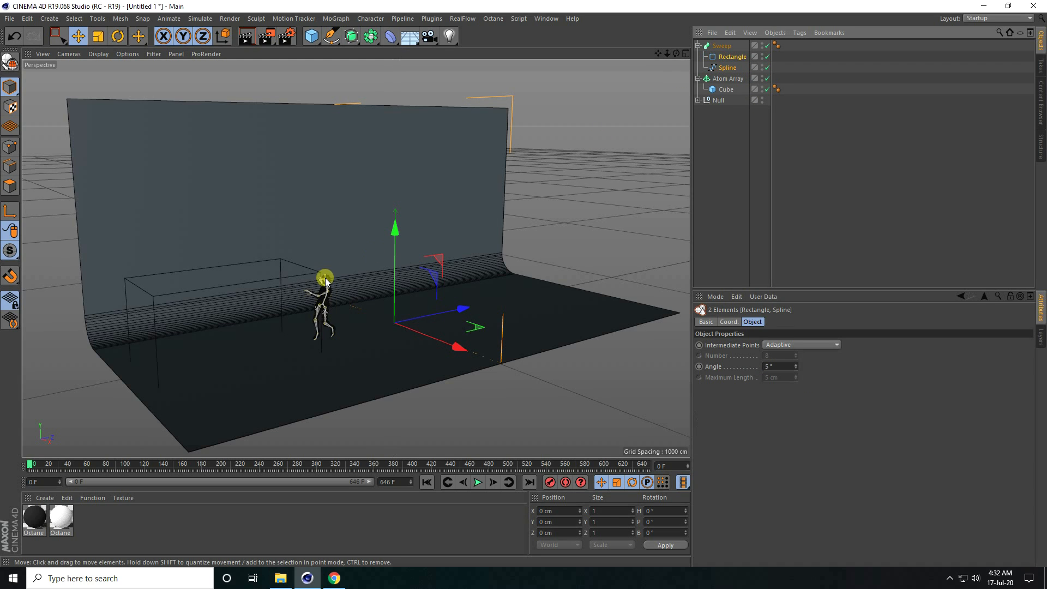
- Move the sweep's rectangle and spline together to about -510 cm on Z and 72 cm on X
scroll(325, 281, down, 3)
drag(459, 303, 337, 333)
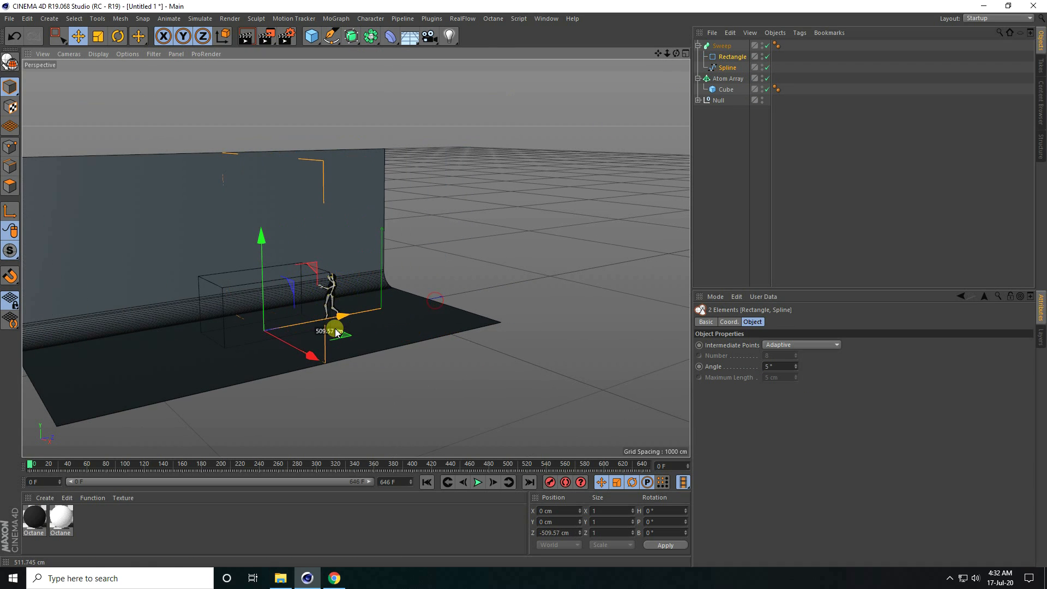
alt+drag(287, 367, 185, 338)
alt+right_drag(240, 338, 382, 300)
alt+middle_drag(382, 302, 382, 290)
mouse_move(382, 290)
alt+mouse_down()
mouse_move(369, 292)
mouse_move(382, 292)
alt+mouse_up()
- Play the dancer's animation against the backdrop and return to the first frame
click(478, 482)
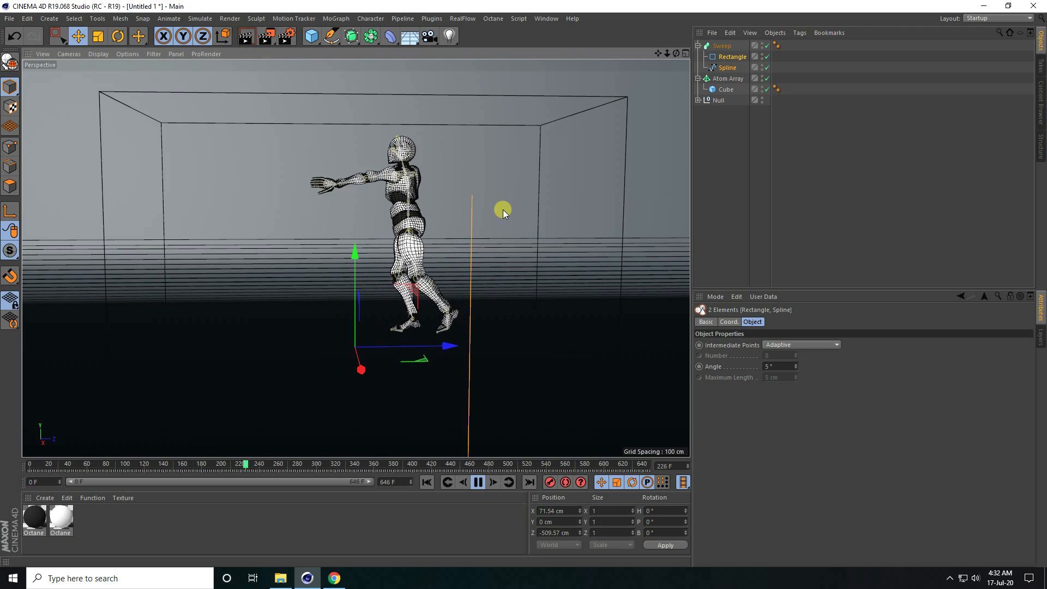
click(478, 482)
click(426, 482)
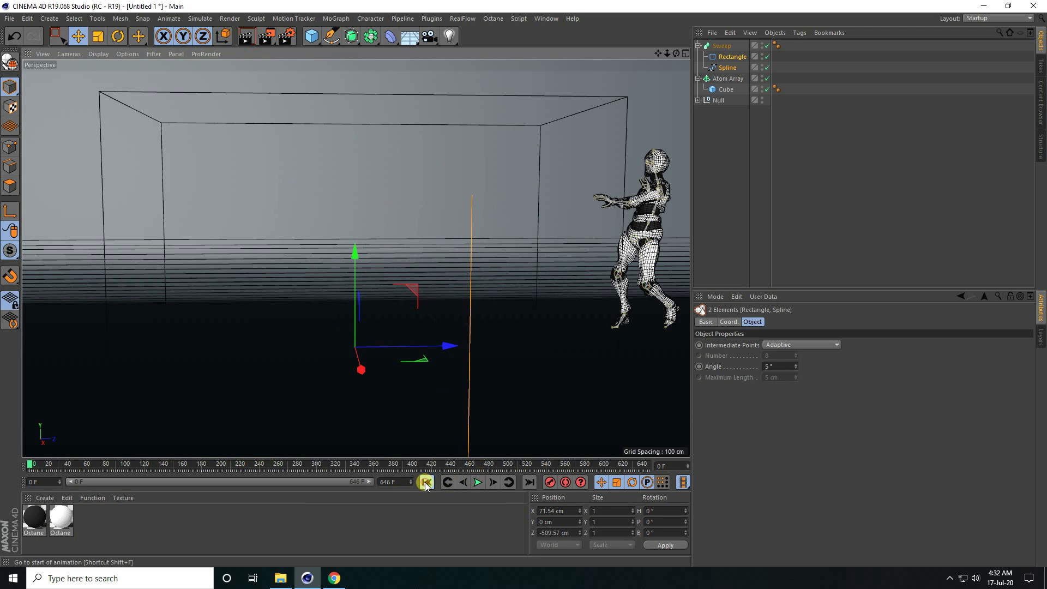
- Collapse the Sweep and Atom Array hierarchies and add a TurbulenceFD Emitter tag to the dancer's Null
click(717, 100)
click(698, 78)
click(698, 46)
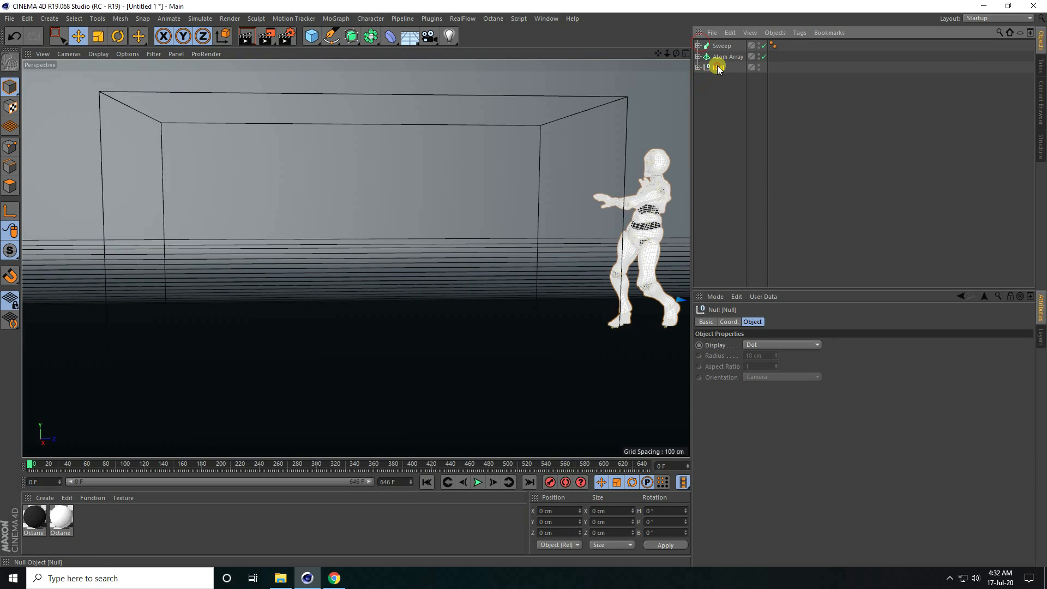
right_click(718, 66)
mouse_move(738, 208)
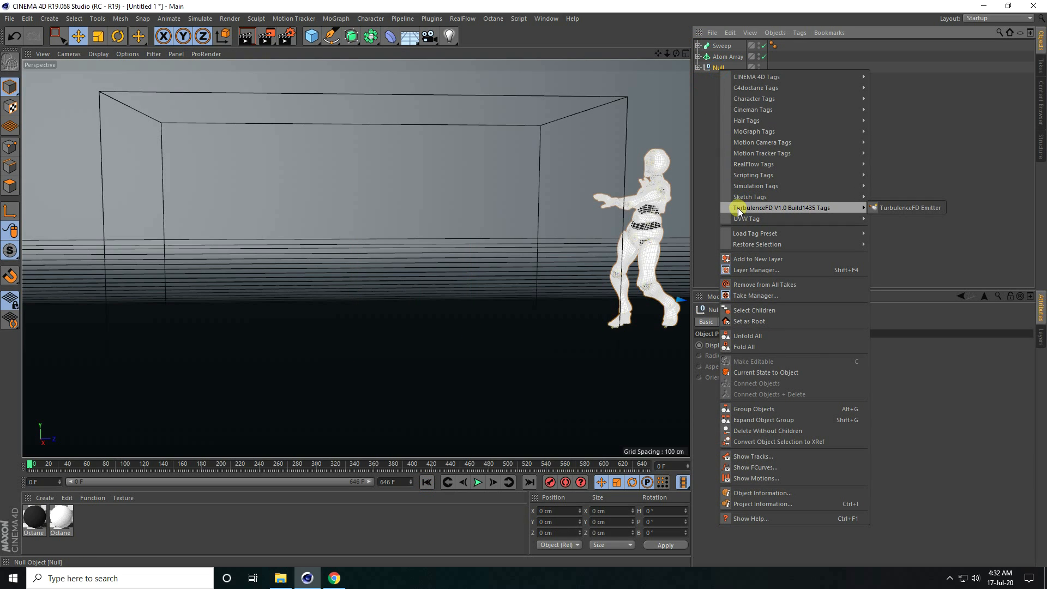
click(922, 208)
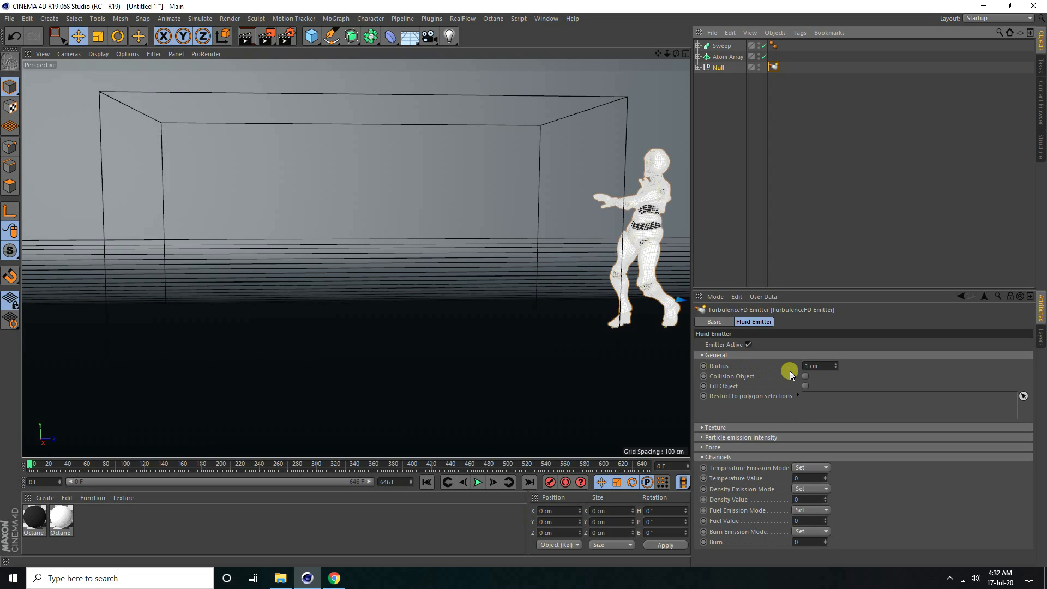
- Set the emitter's radius to 0.5 cm, enable Collision Object, and set its density value to 1
click(826, 366)
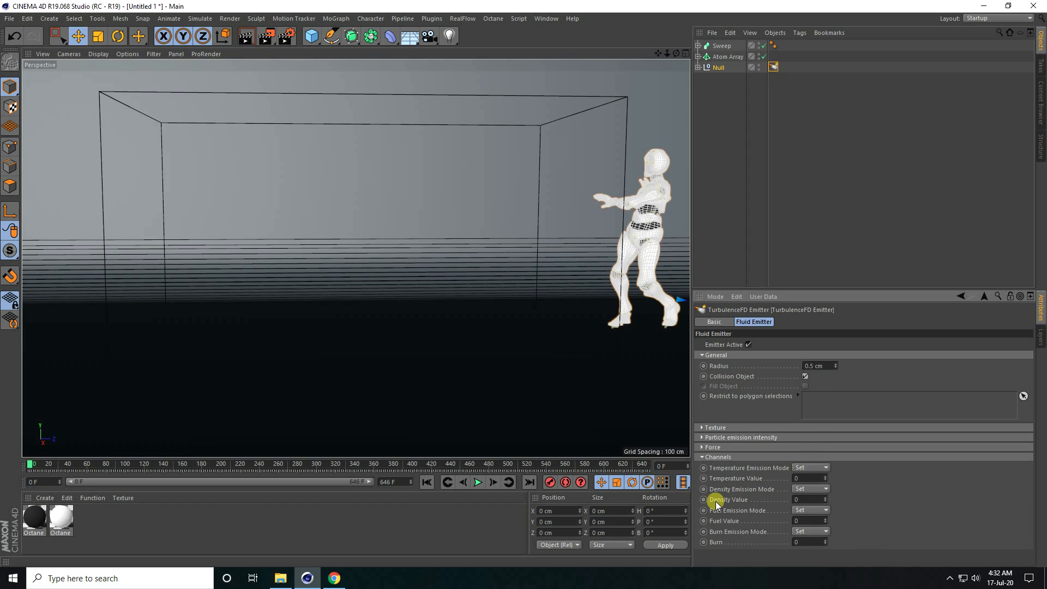
click(811, 500)
text(1)
- Open the TurbulenceFD Simulation Window and dock it between the object list and the attributes, leaving more room for the attributes
click(432, 18)
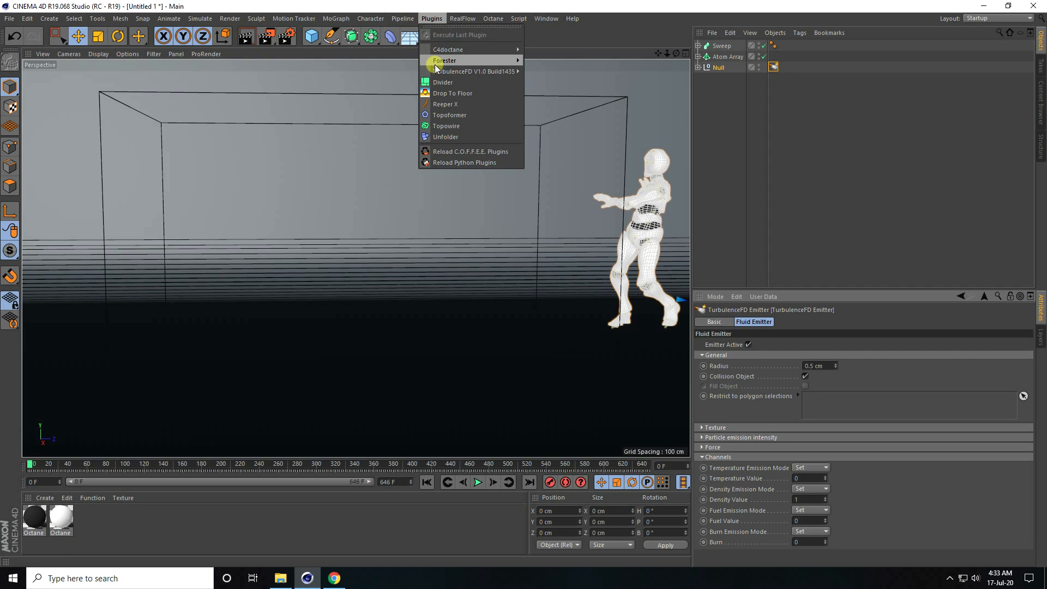
mouse_move(435, 69)
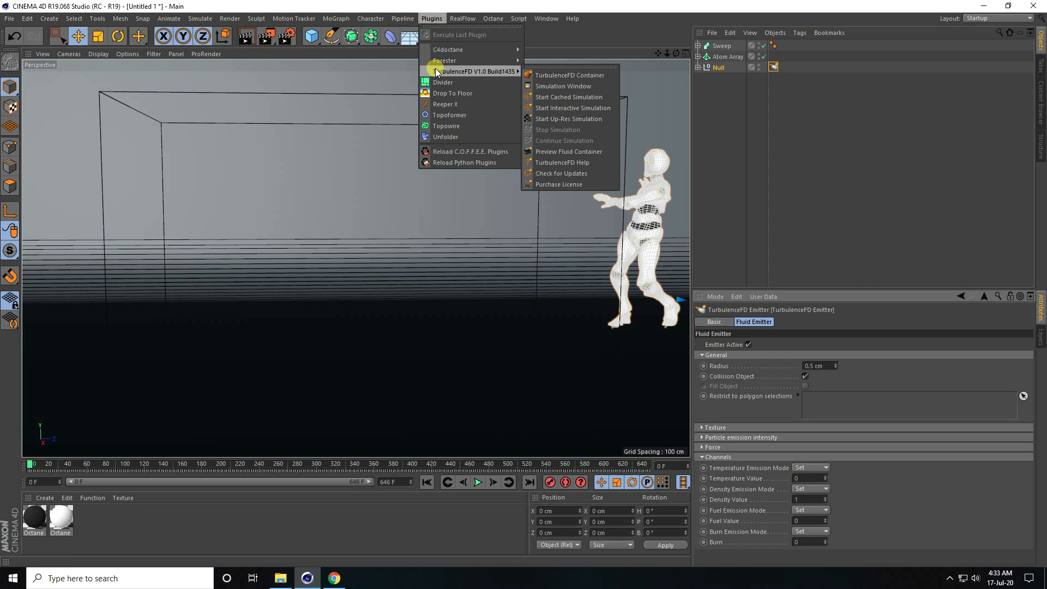
click(584, 87)
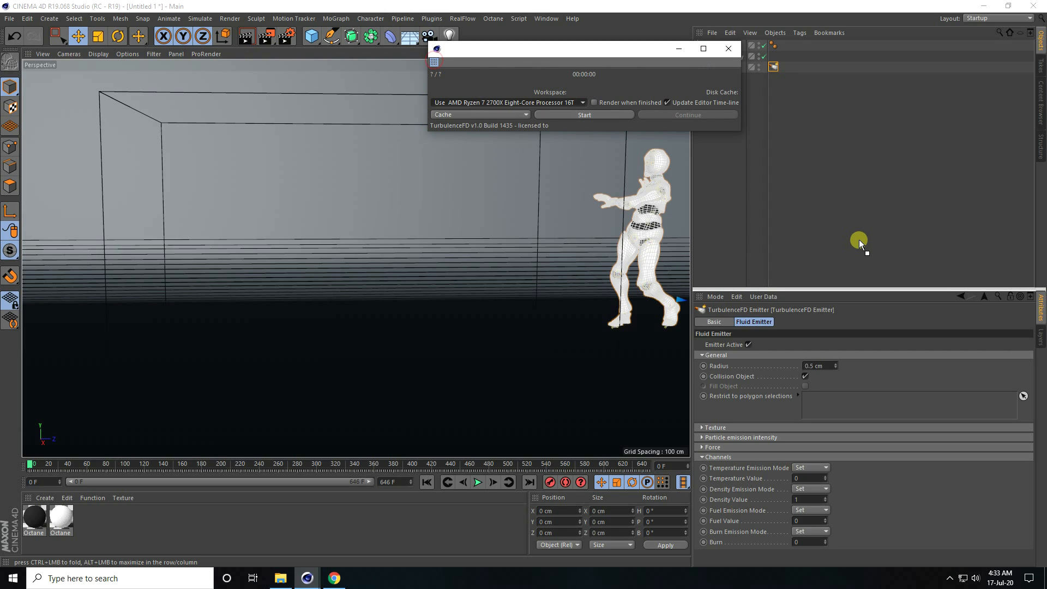
drag(859, 240, 859, 243)
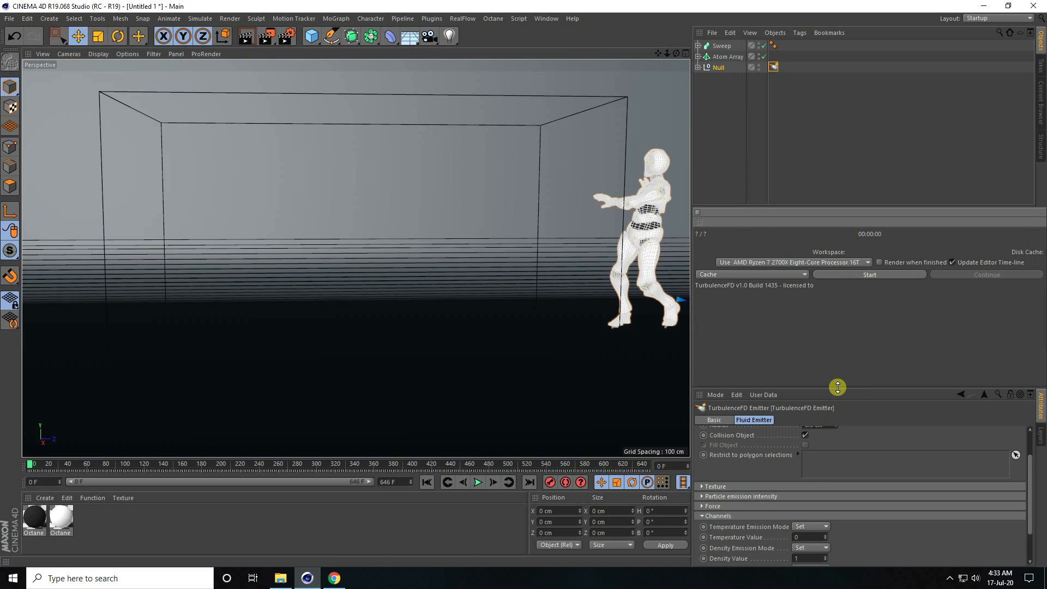
drag(837, 386, 837, 299)
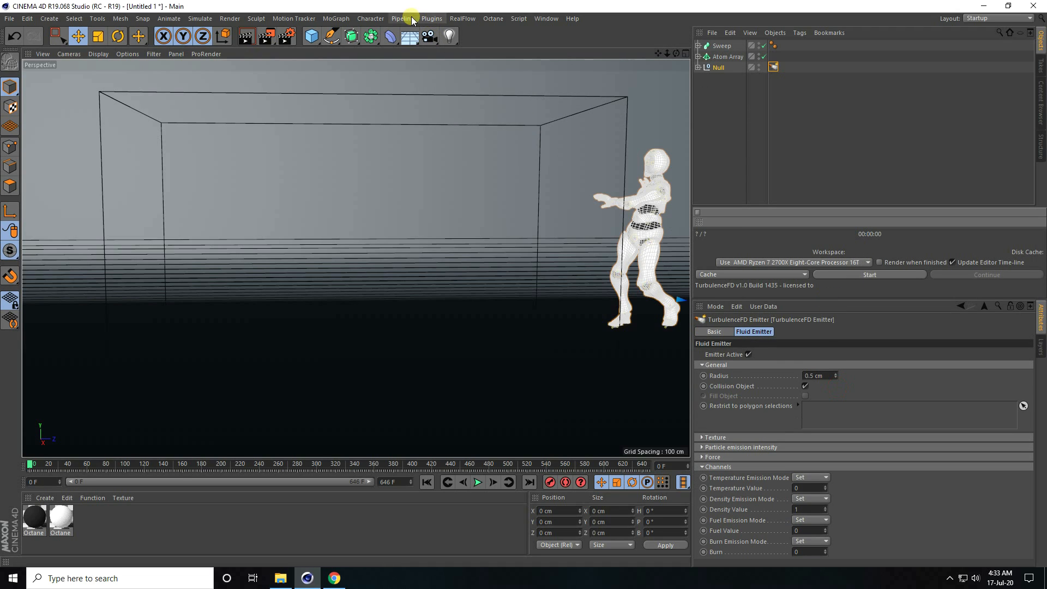
- Add a TurbulenceFD Container to the scene
click(432, 18)
mouse_move(435, 75)
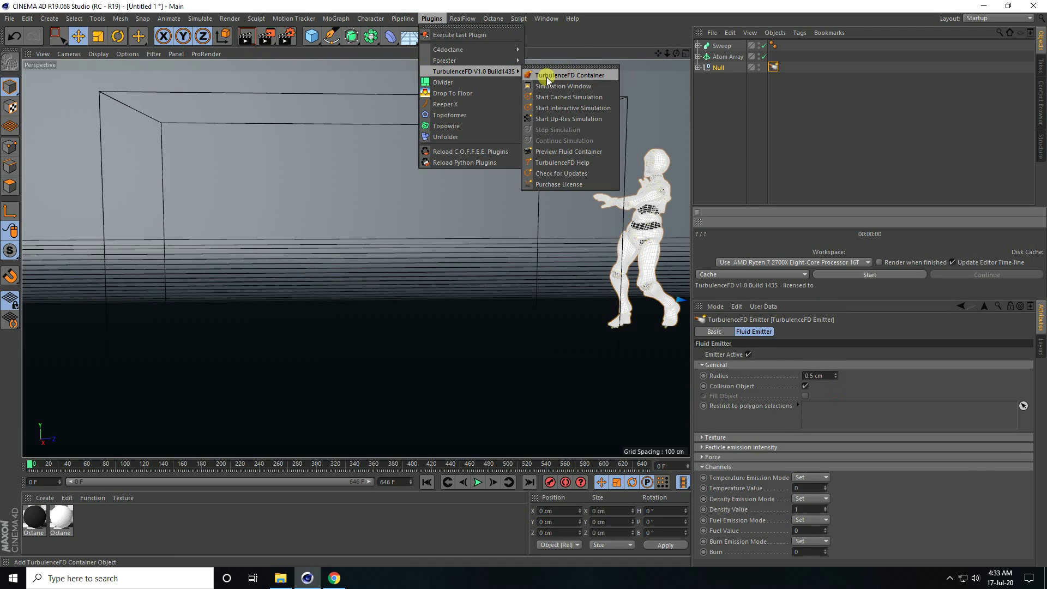
click(592, 74)
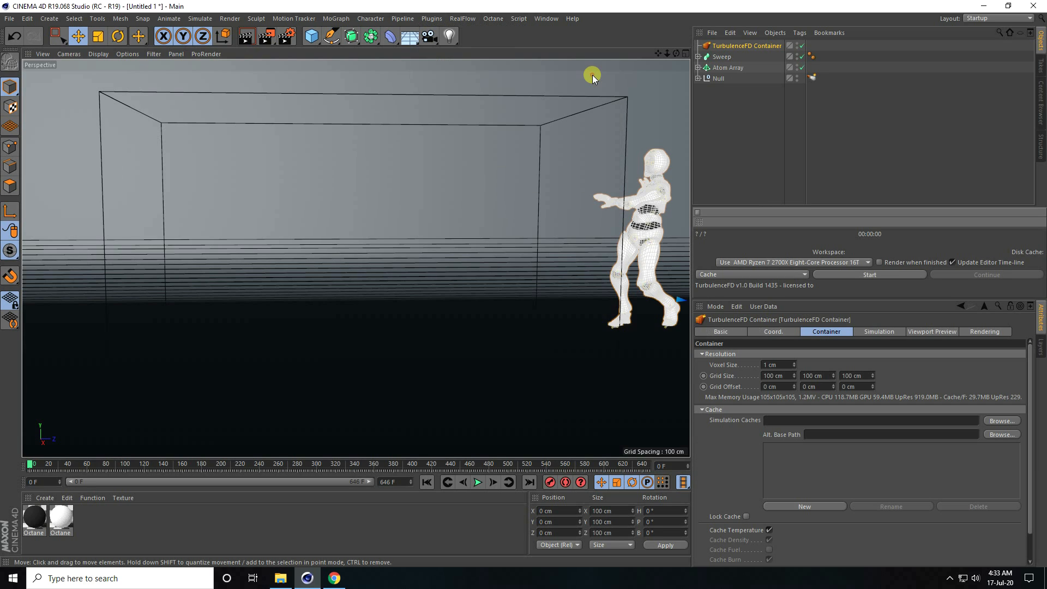
- Set the container's grid size to 200 x 200 x 400 cm
scroll(404, 228, down, 5)
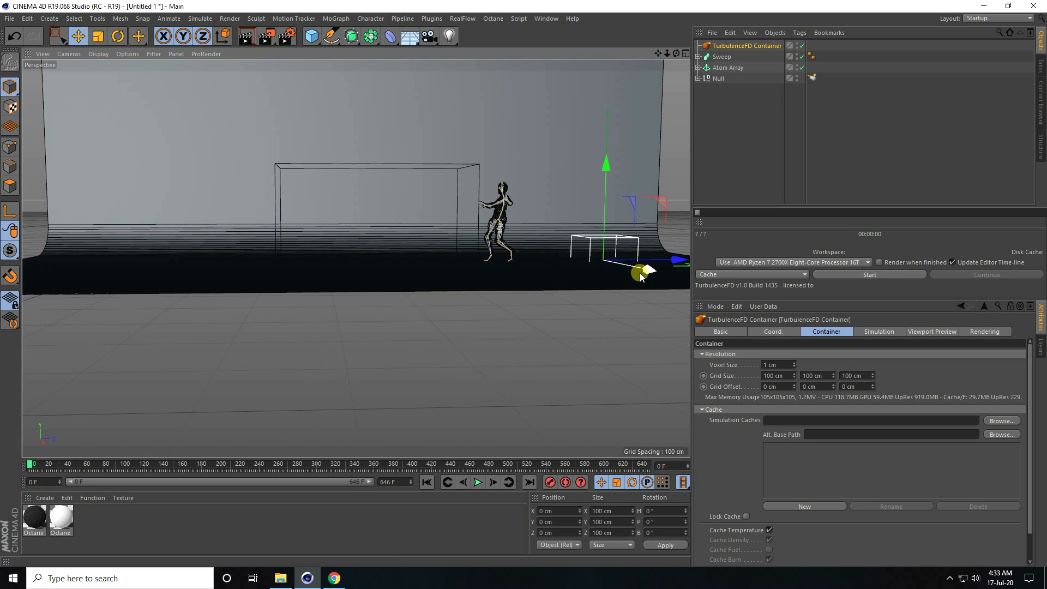
click(779, 376)
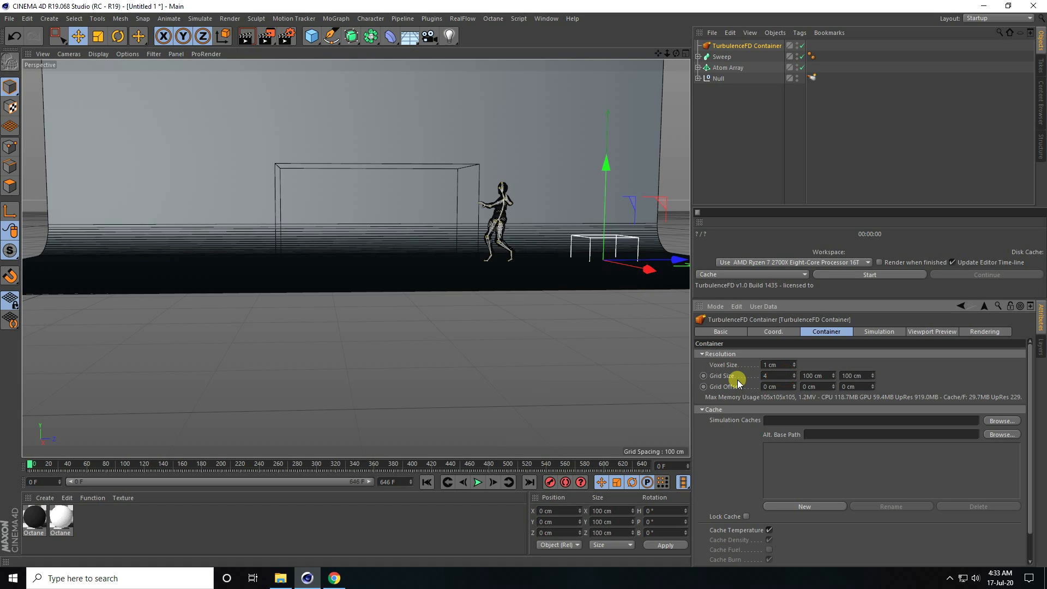
click(829, 375)
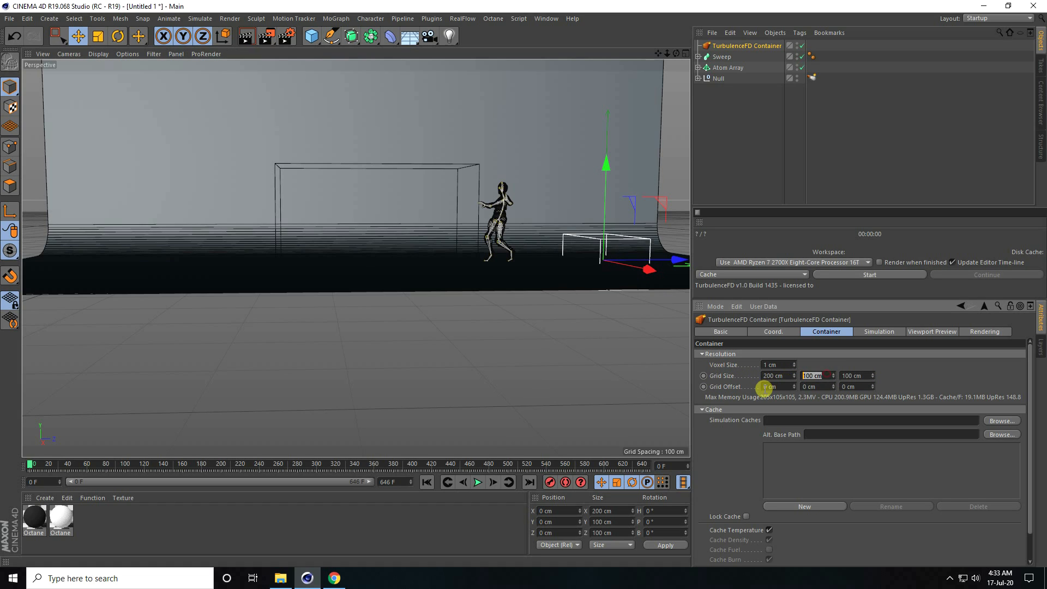
text(200)
key(Return)
click(857, 376)
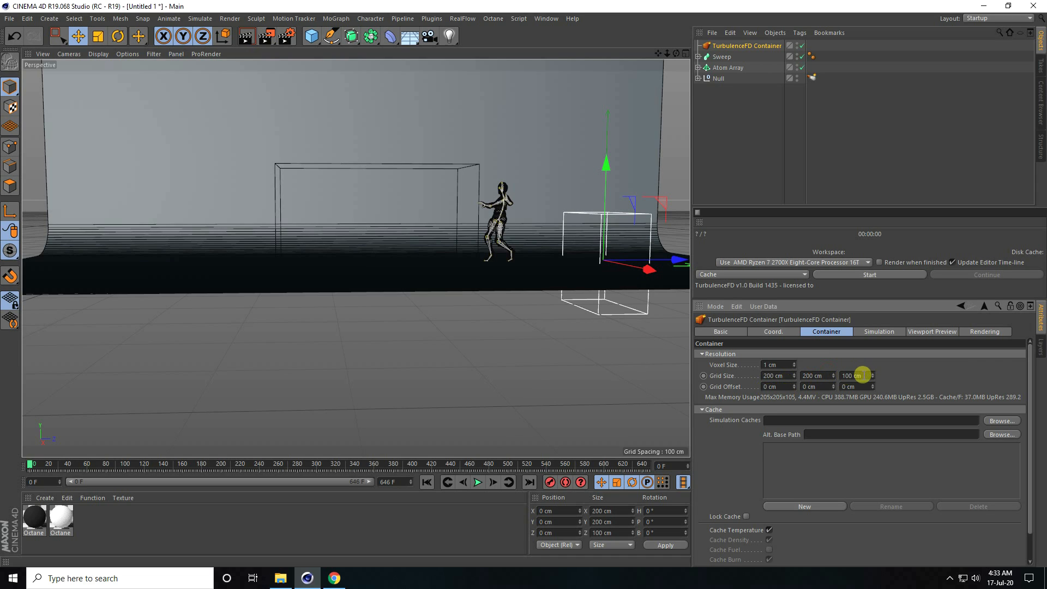
text(400)
key(Return)
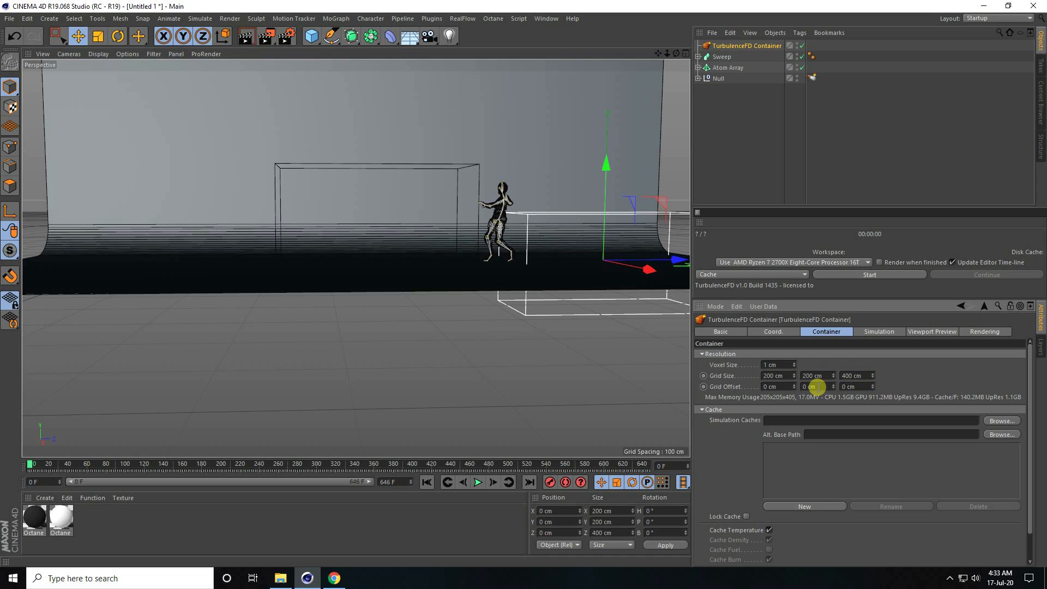
- Position the container over the wireframe box at Y 100 cm and Z -500 cm
drag(676, 261, 443, 273)
click(547, 532)
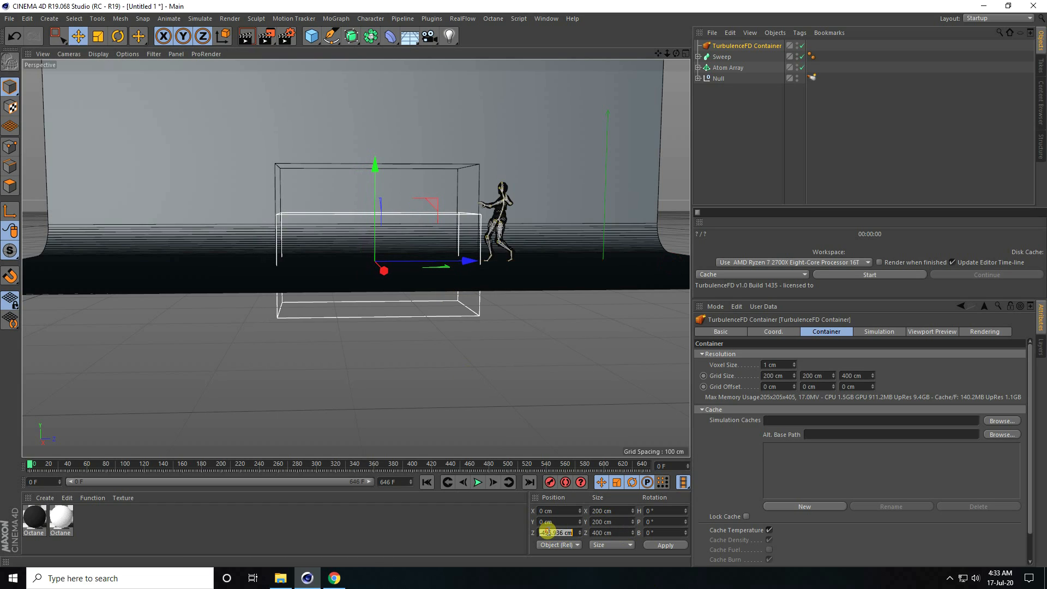
key(BackSpace)
click(552, 522)
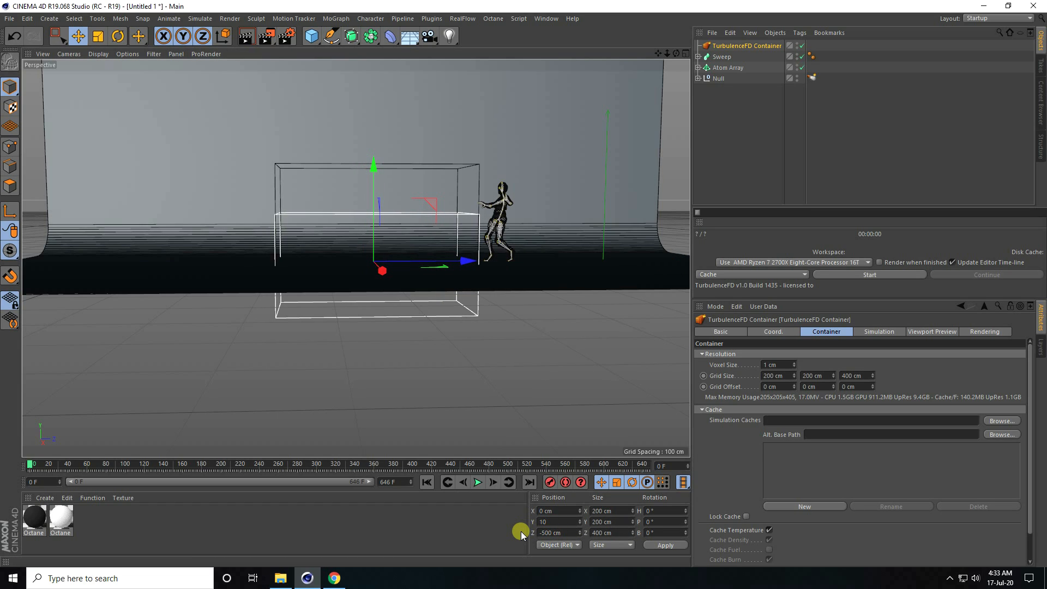
key(Return)
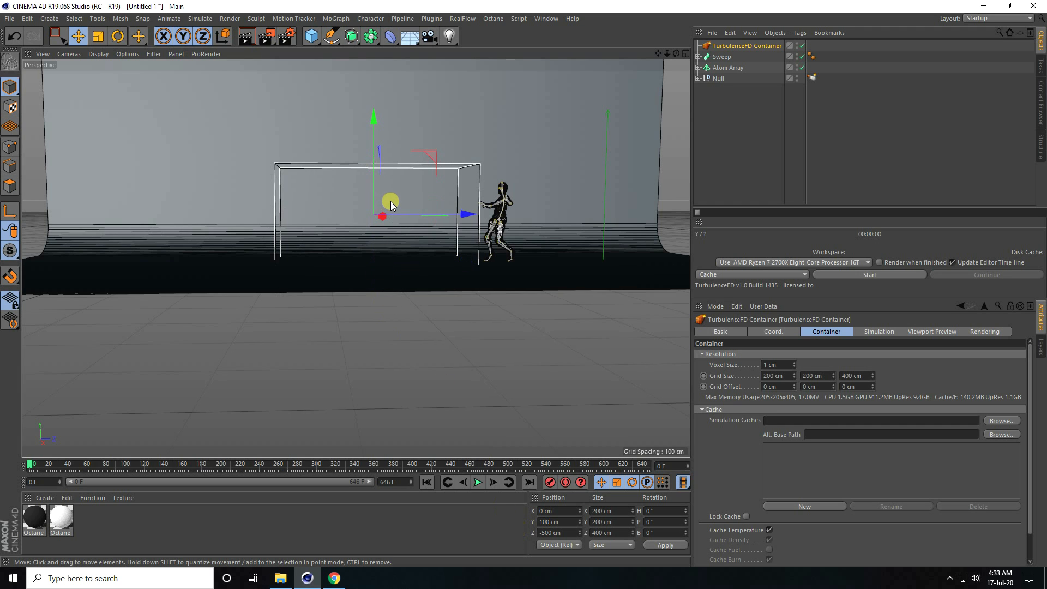
- Examine how the container fits the wireframe box beside the dancer
scroll(396, 201, up, 3)
scroll(439, 219, up, 3)
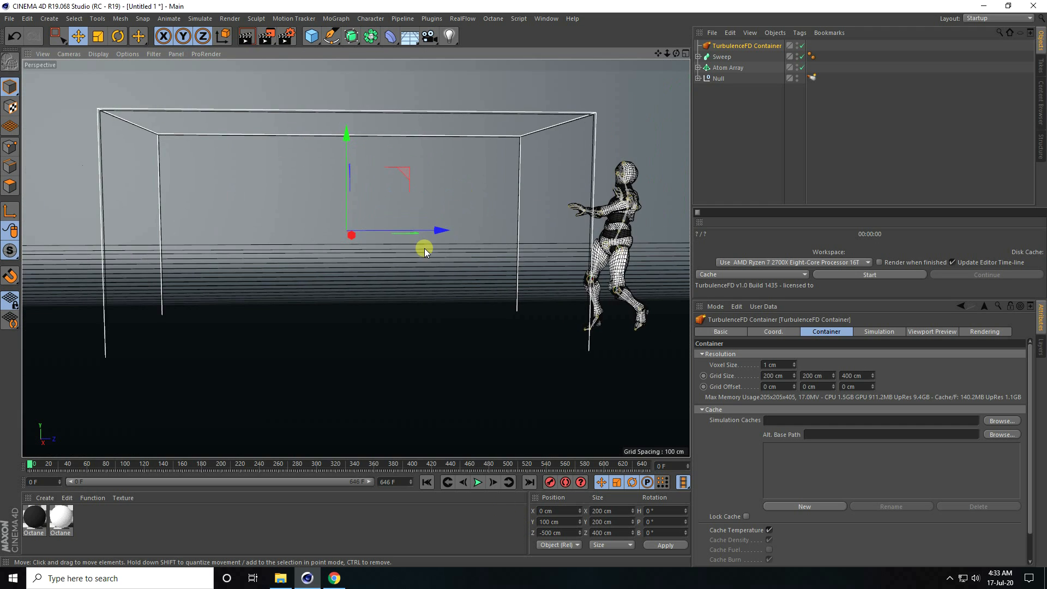
scroll(372, 282, up, 2)
scroll(289, 283, down, 3)
scroll(312, 283, up, 5)
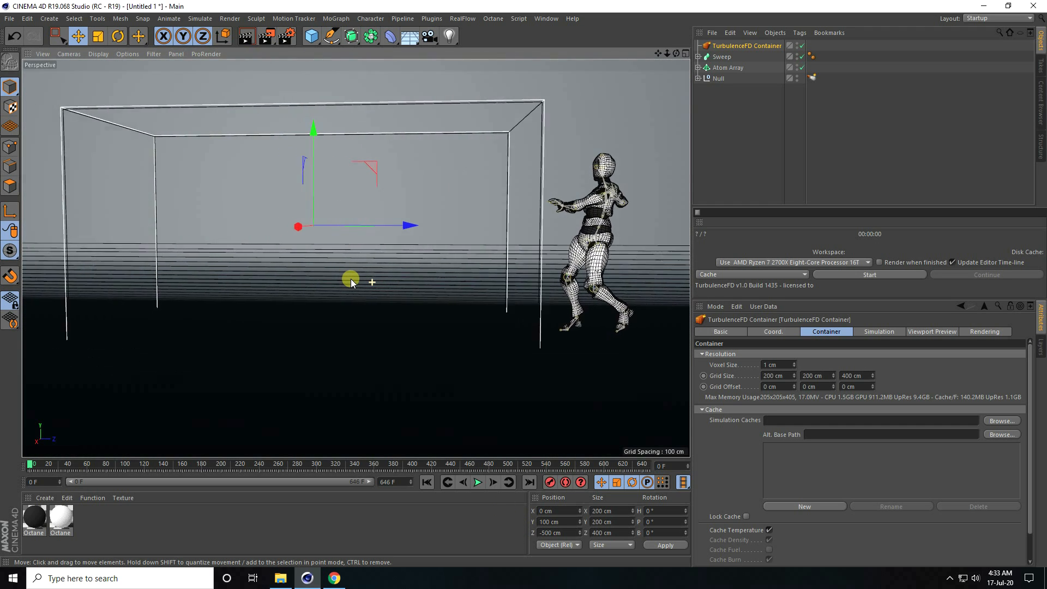
alt+middle_drag(359, 287, 384, 271)
alt+drag(375, 274, 382, 281)
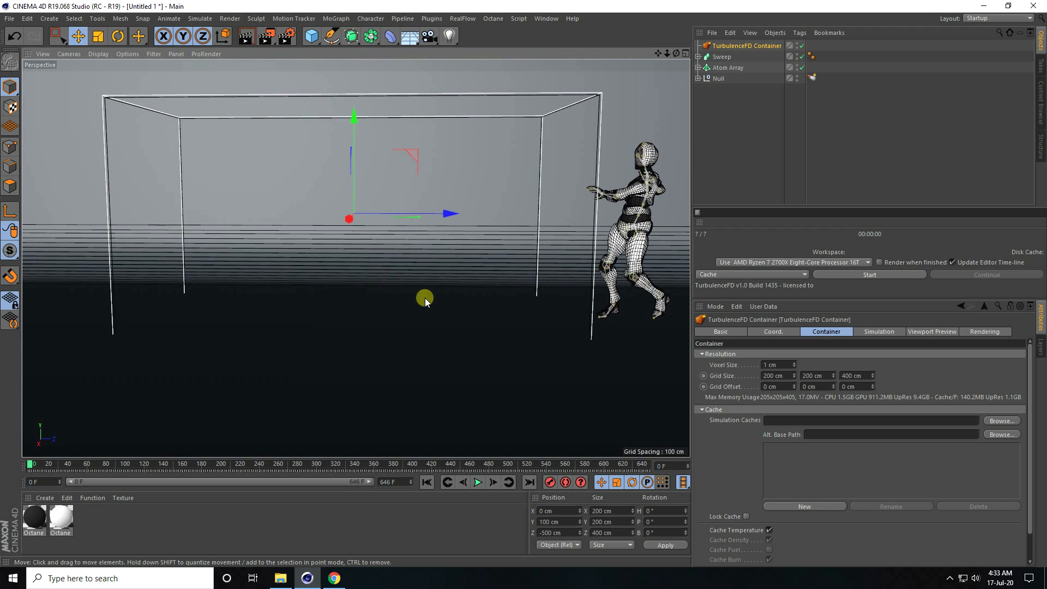
- Set the wind speed in the container's simulation settings to 10 cm
click(876, 333)
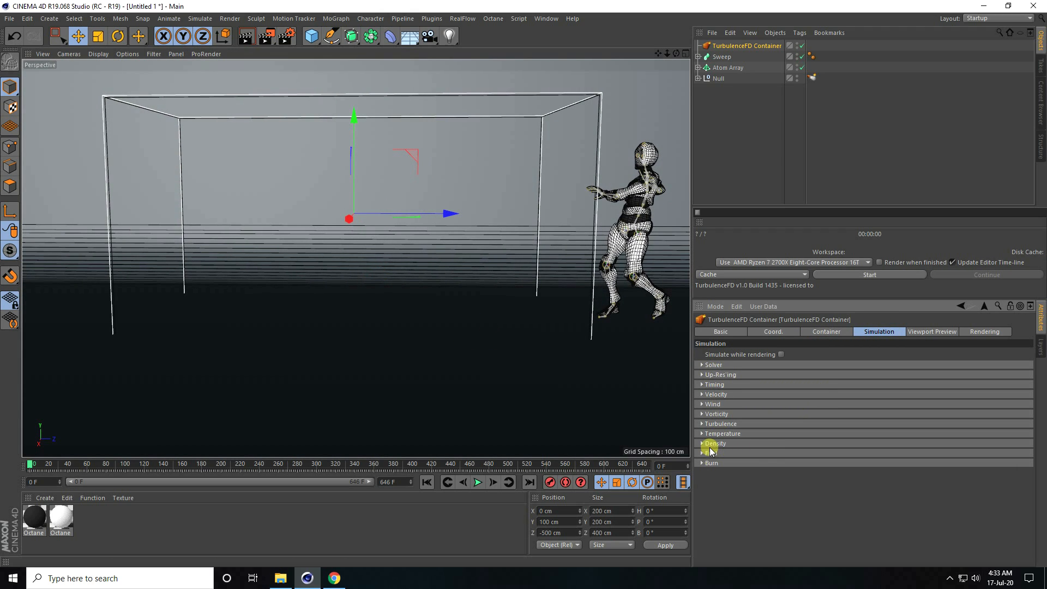
click(702, 404)
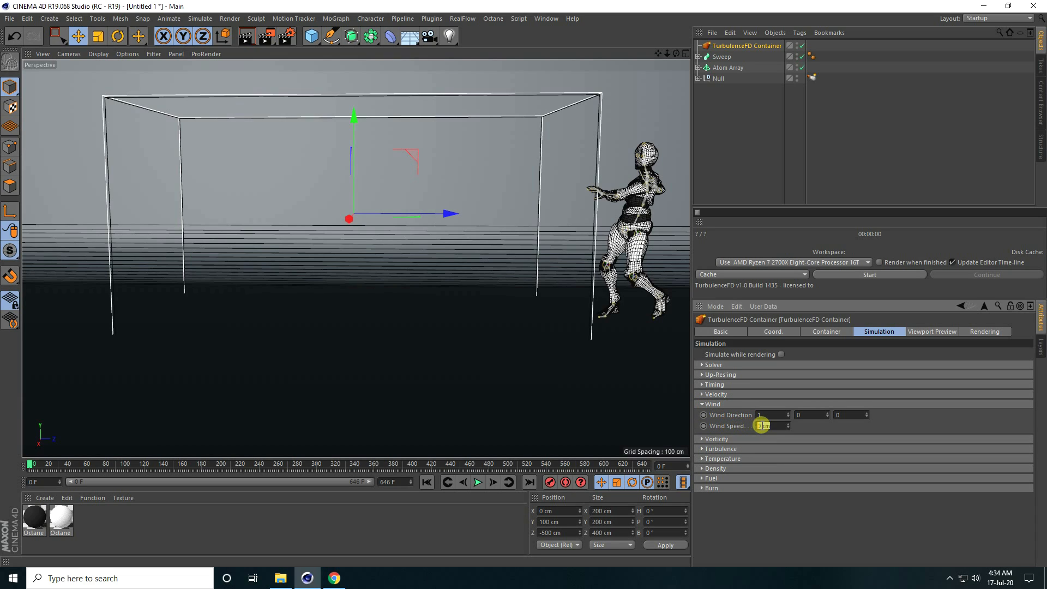
drag(775, 425, 755, 428)
- Set the container's vorticity to 10 with Density as intensity channel, and collapse the vorticity and wind settings
click(702, 439)
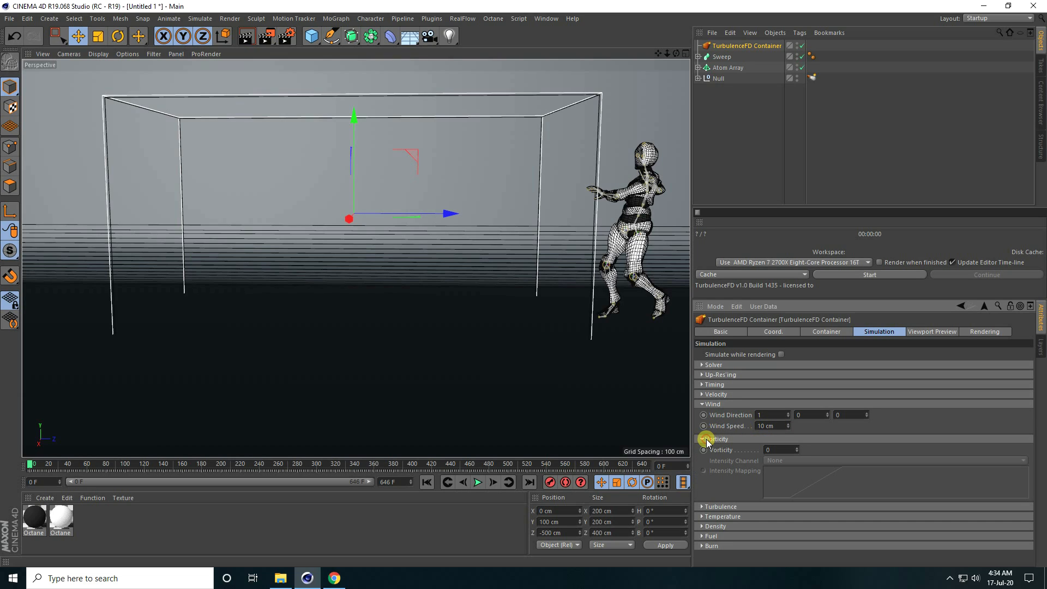
drag(785, 448, 743, 456)
key(Return)
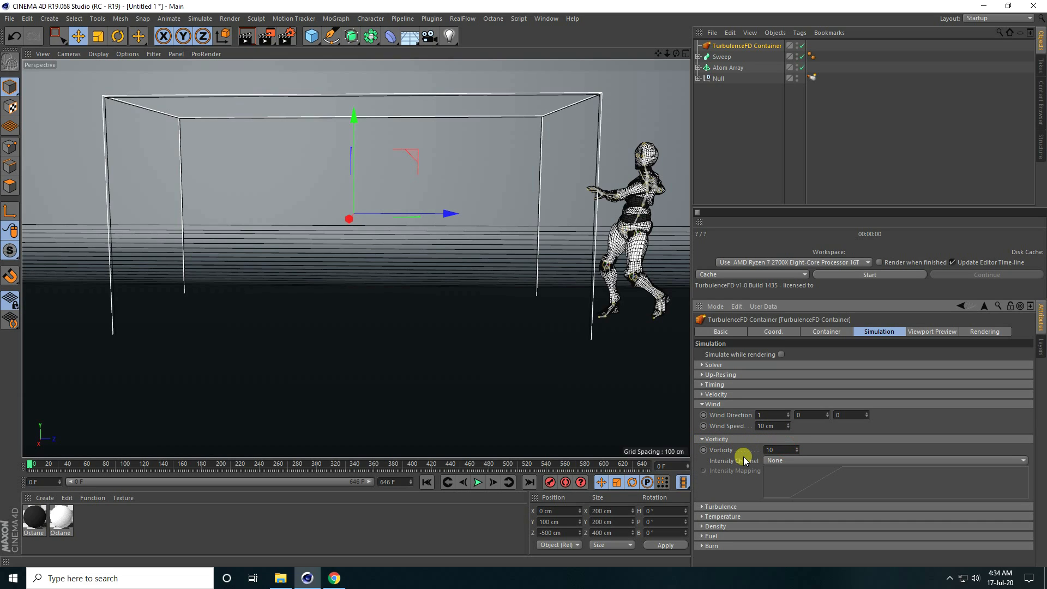
click(790, 461)
click(786, 480)
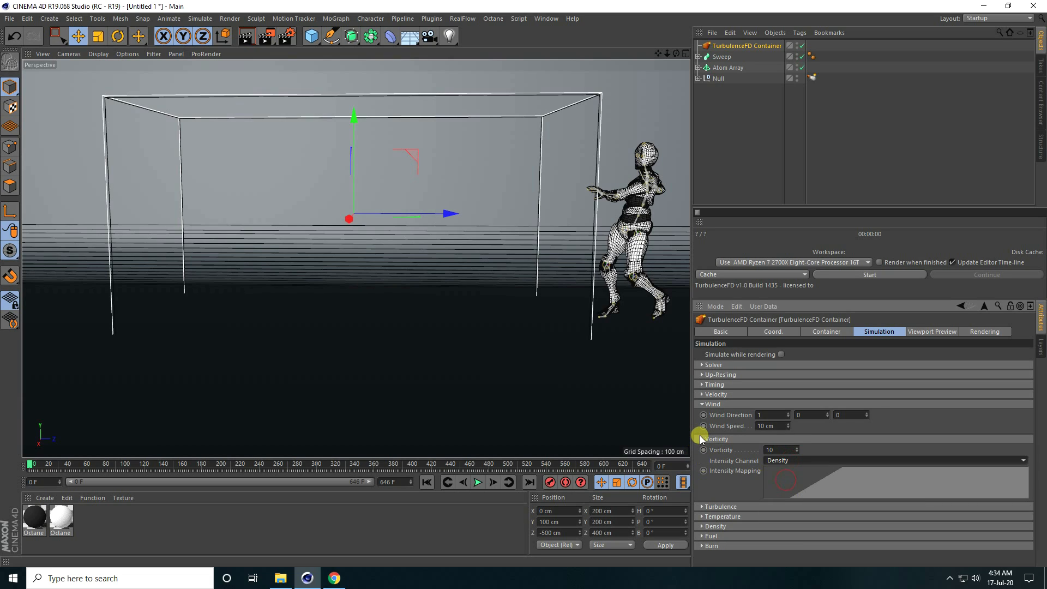
click(701, 440)
click(701, 404)
- Set the container's turbulence intensity and largest size to 25 cm each, with Density as the intensity channel
click(702, 424)
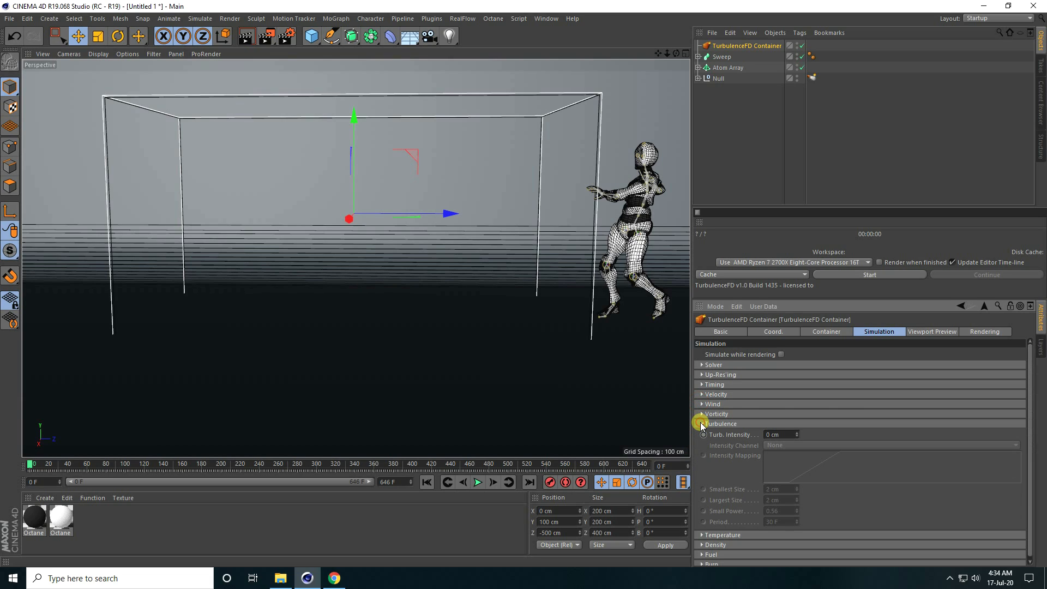
click(785, 434)
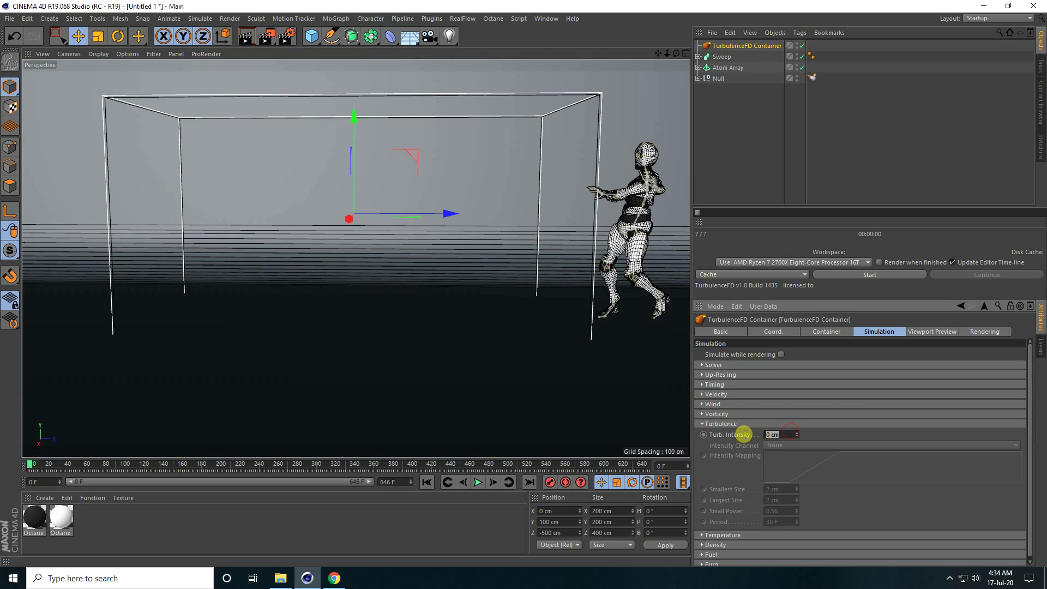
text(25)
key(Return)
click(768, 500)
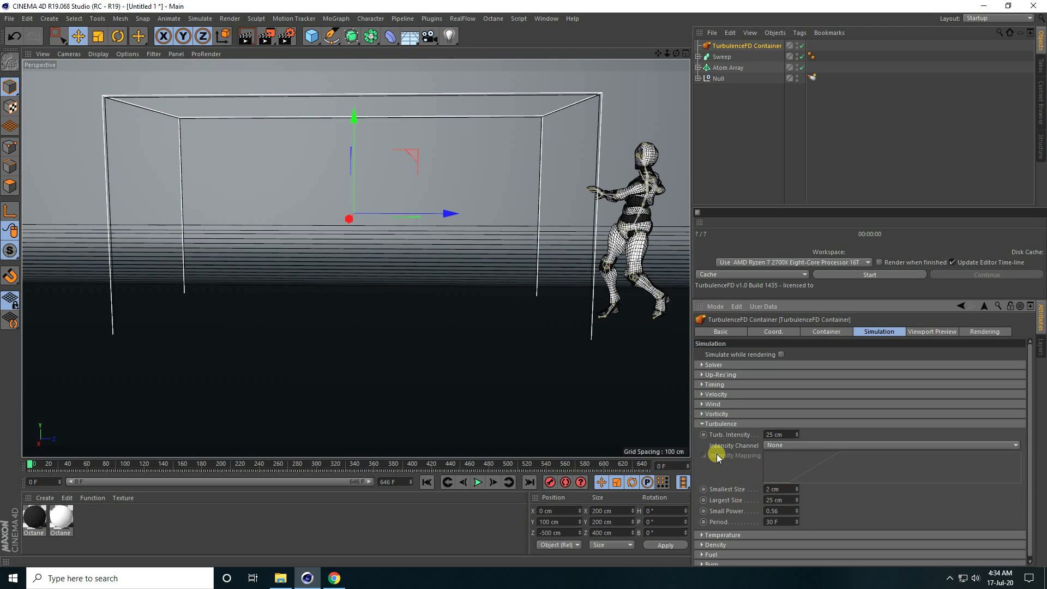
click(785, 445)
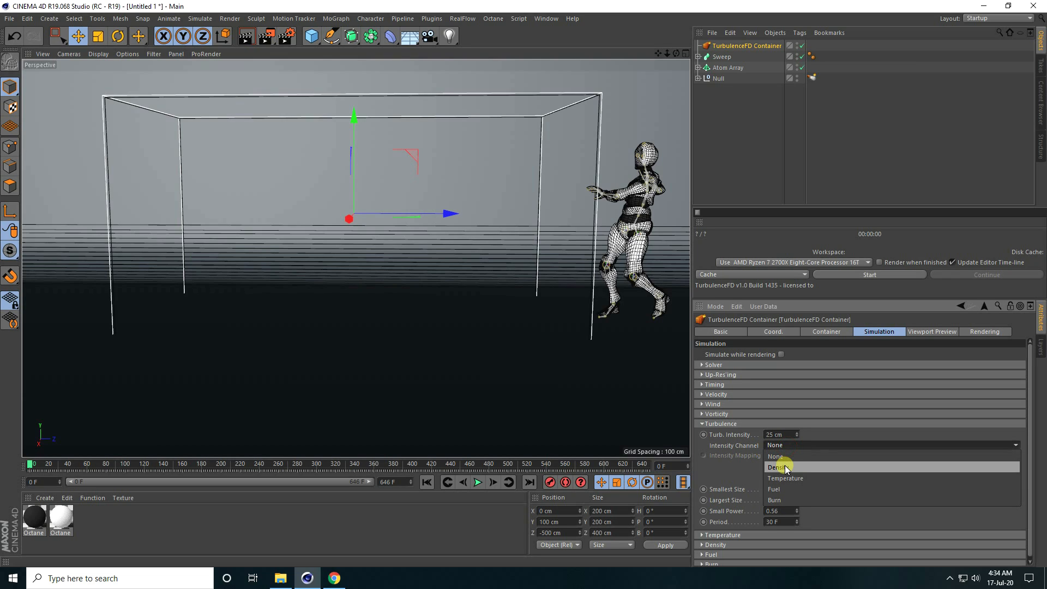
click(781, 467)
click(702, 424)
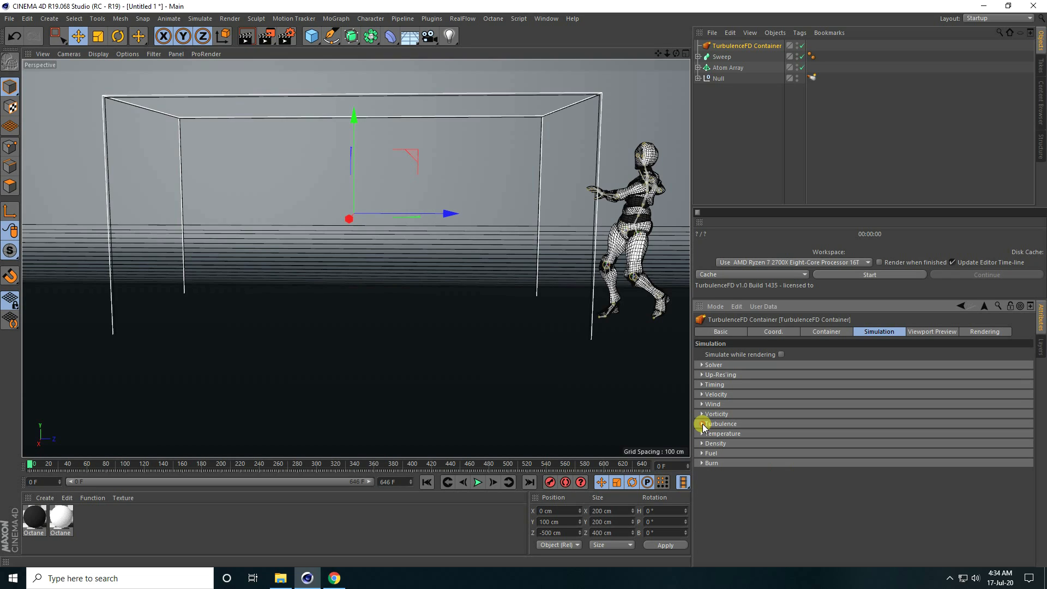
- Activate the Density channel in the container's simulation settings and open its dissipation value for editing
click(701, 433)
click(702, 433)
click(702, 443)
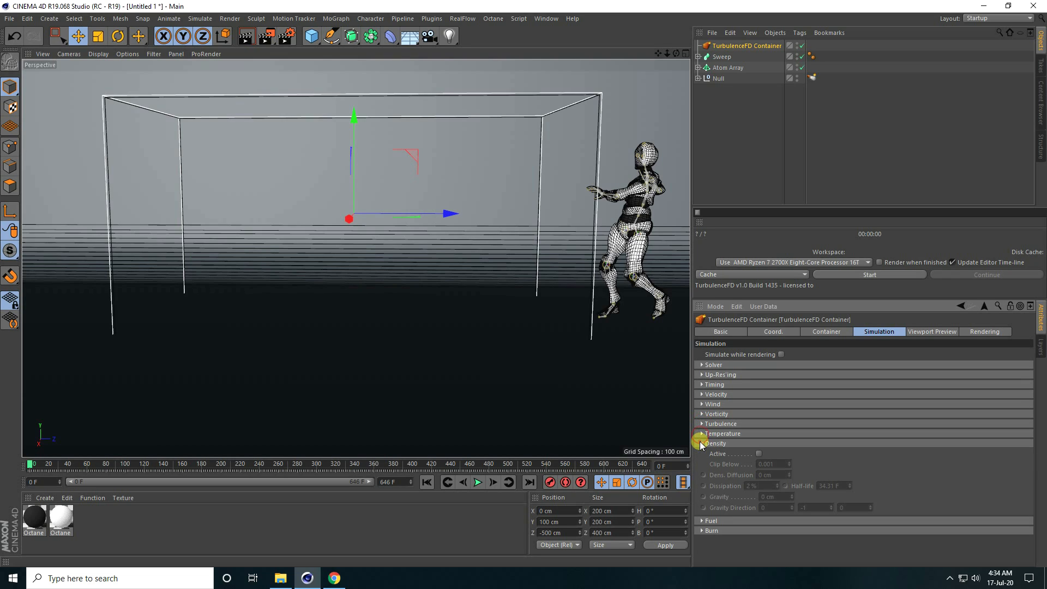
click(759, 454)
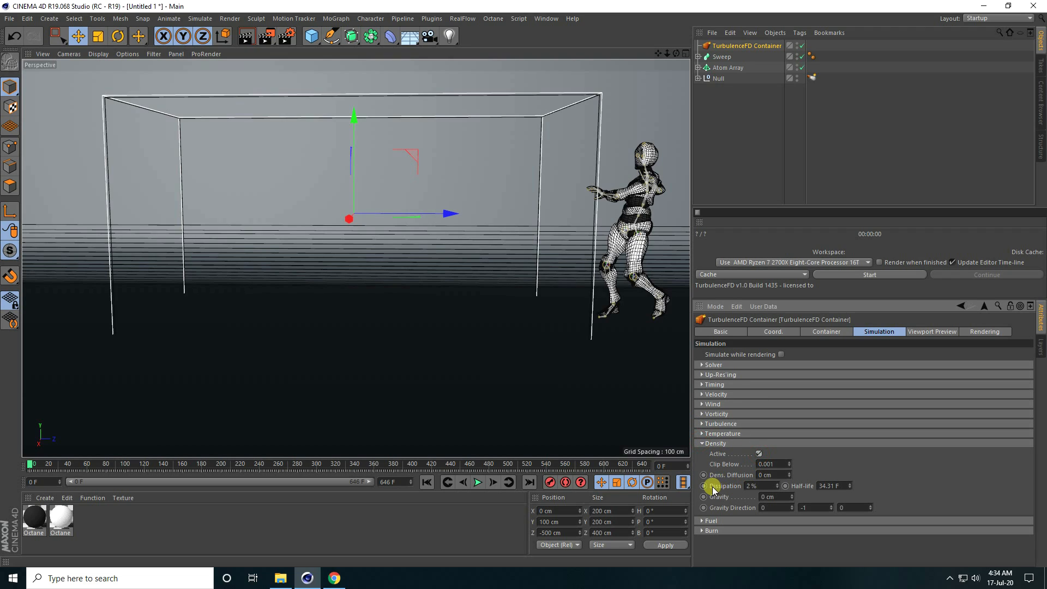
double_click(761, 485)
click(702, 444)
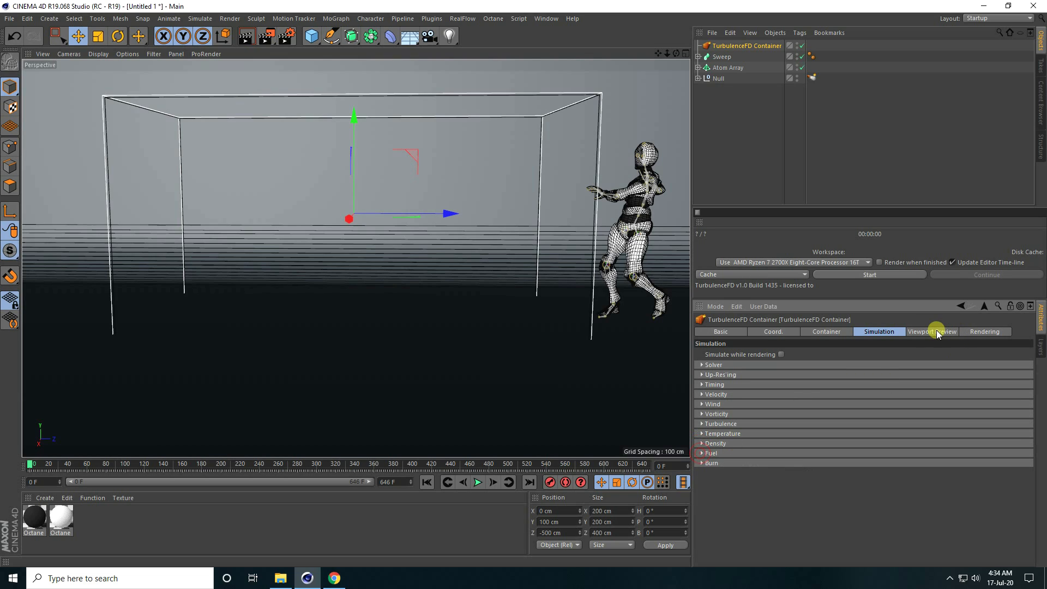
- Set both the container's viewport preview channel and its smoke shader mapping channel to Density
click(915, 334)
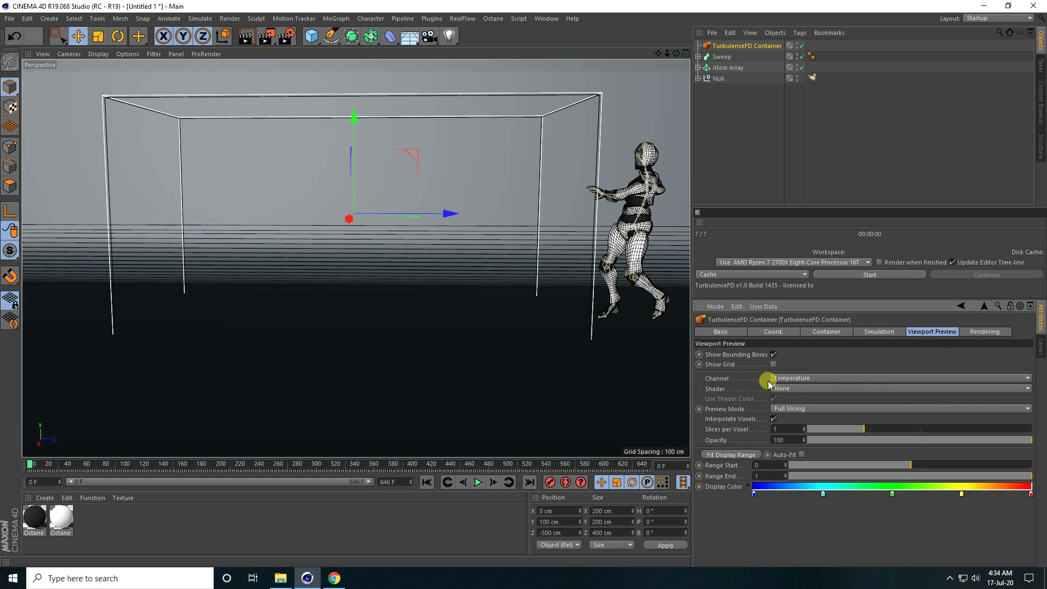
click(791, 379)
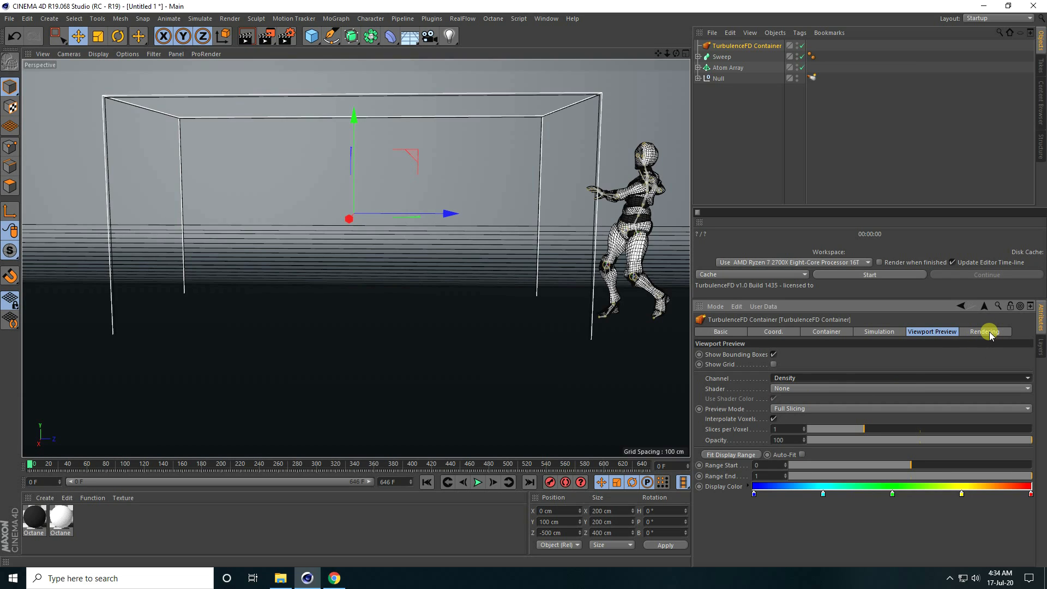
click(988, 332)
click(703, 363)
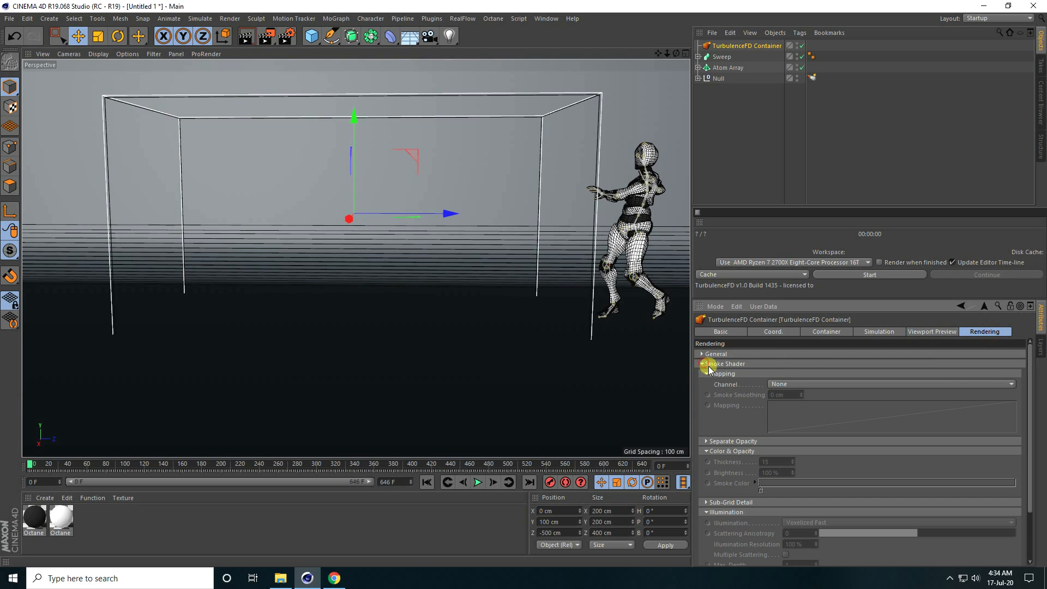
click(783, 380)
click(787, 407)
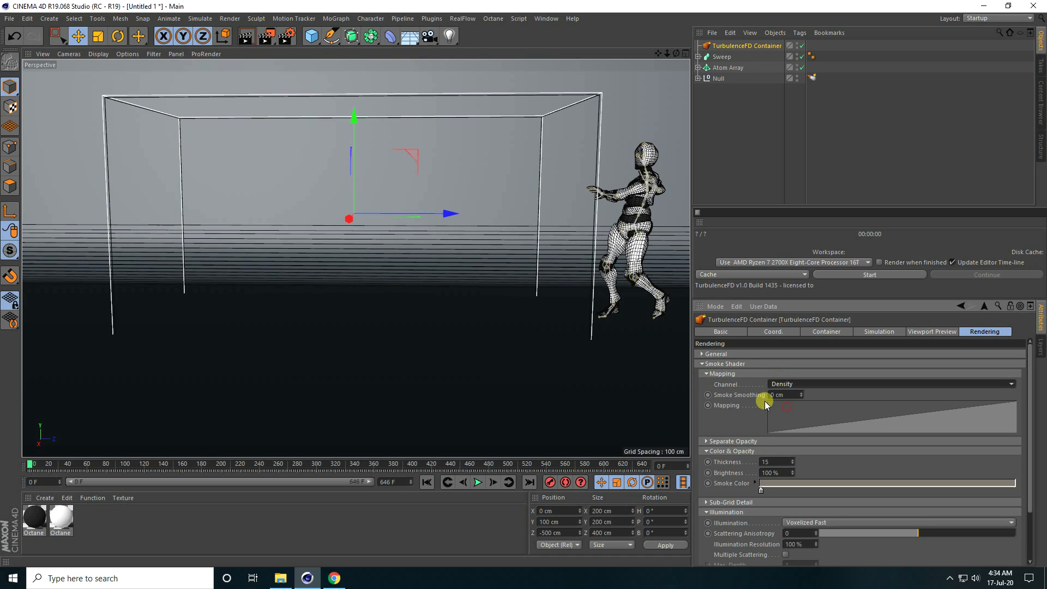
click(706, 374)
click(702, 364)
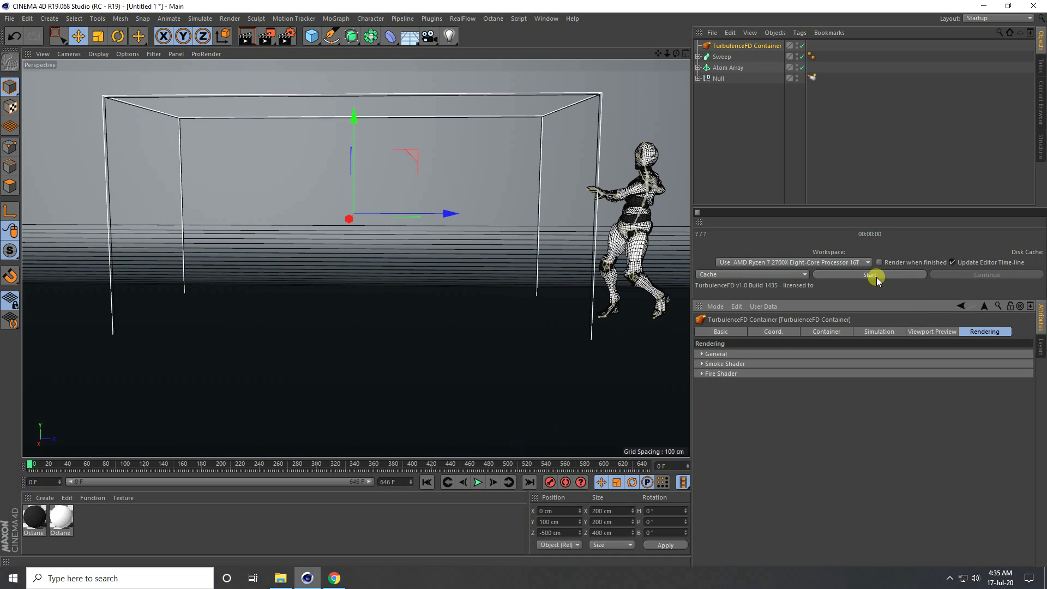
- Cache the smoke simulation up to about frame 135 and play it back from the first frame
click(839, 277)
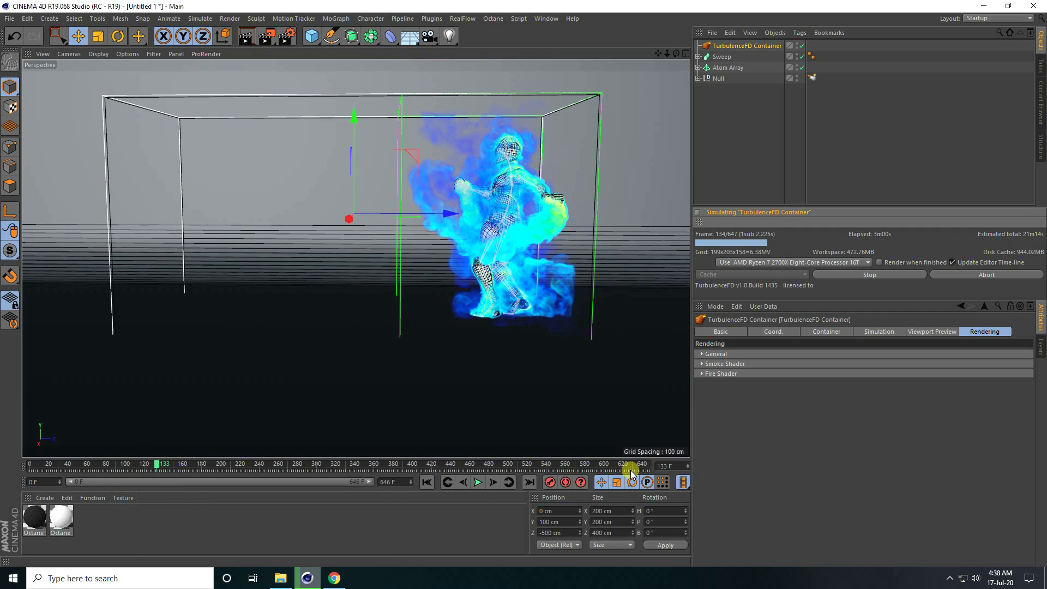
click(868, 274)
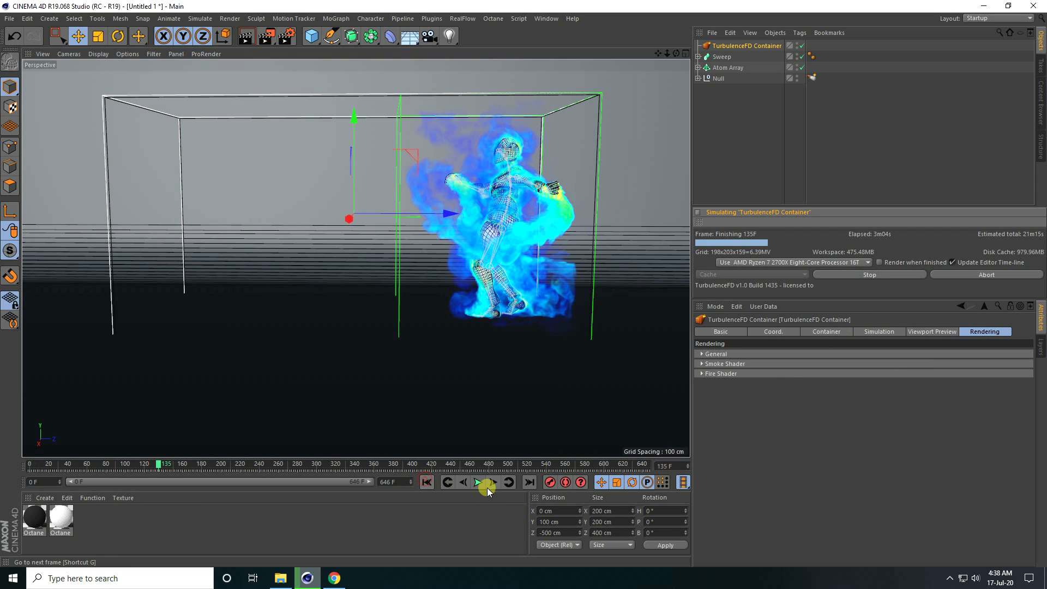
click(429, 482)
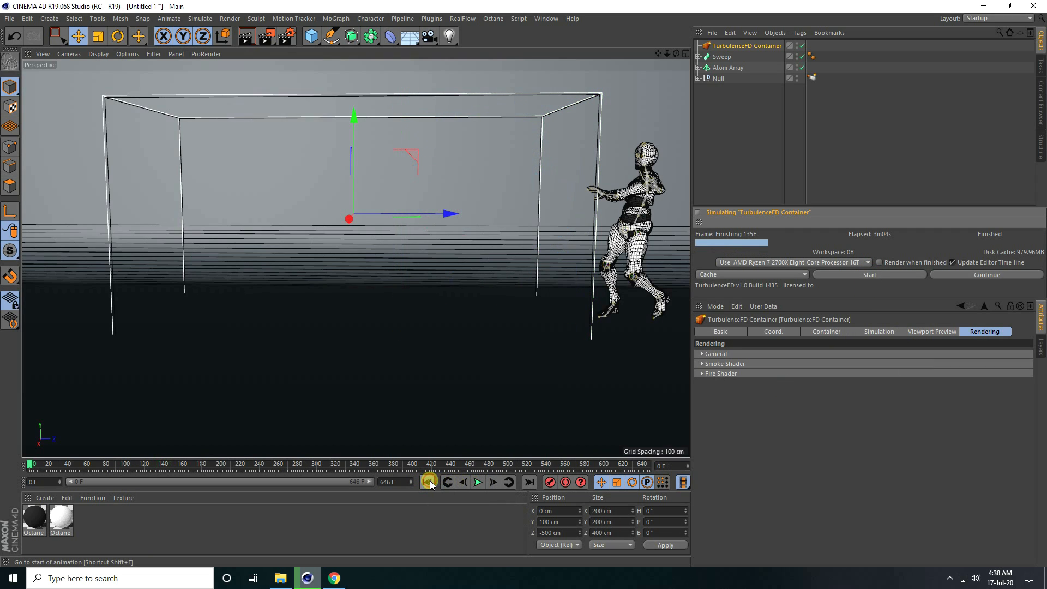
click(476, 482)
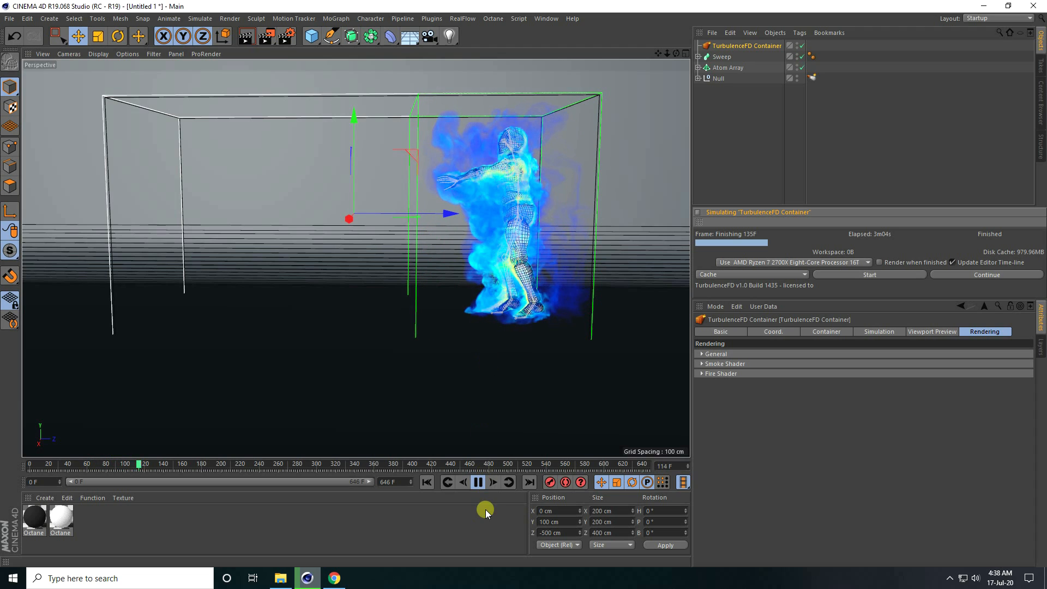
click(478, 483)
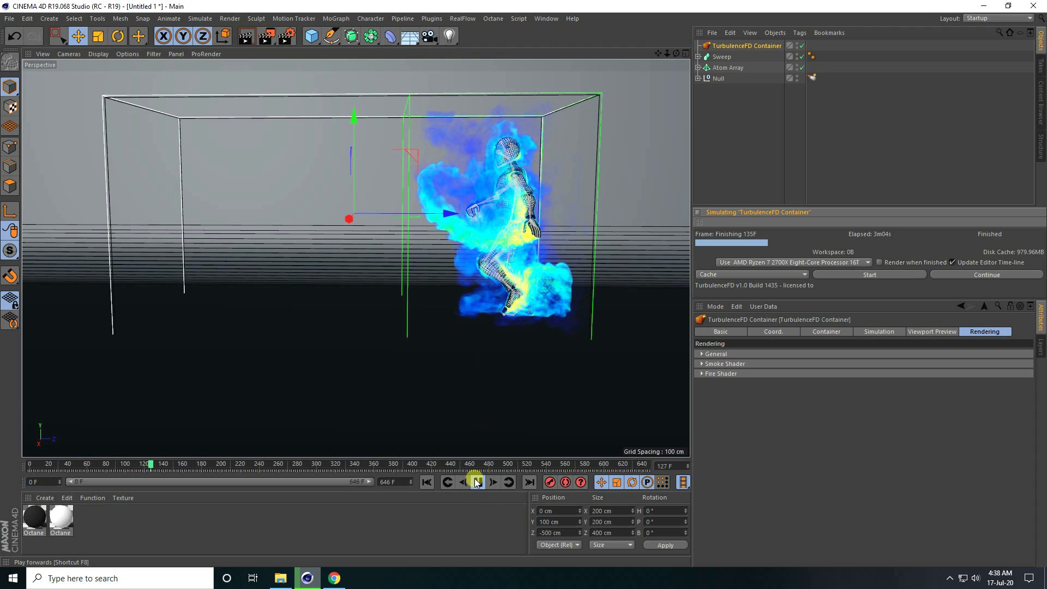
click(428, 482)
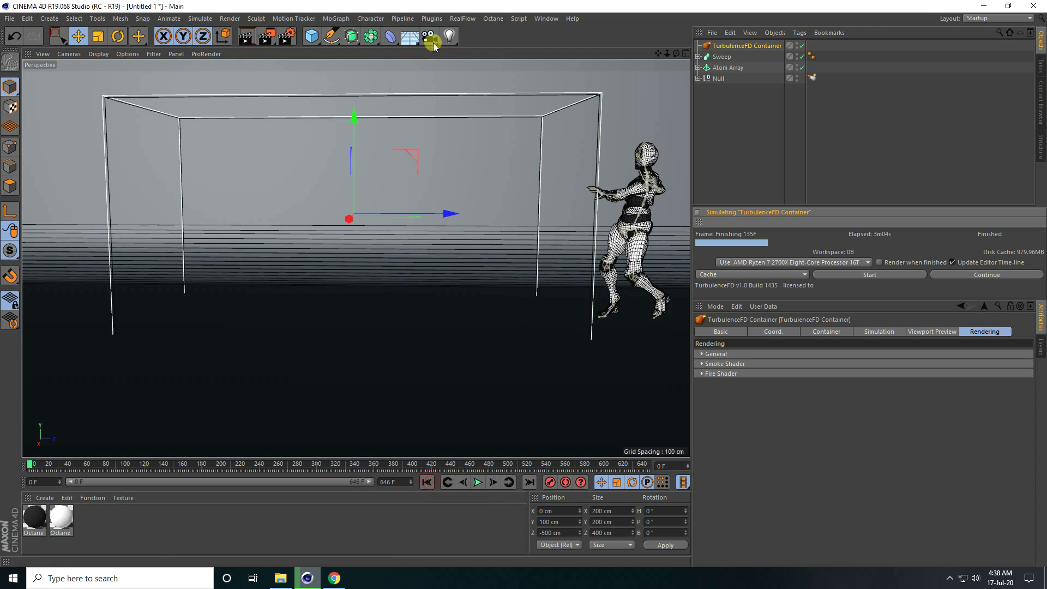
- Dock the Octane Live Viewer beside the perspective viewport and start rendering the scene in it
click(494, 19)
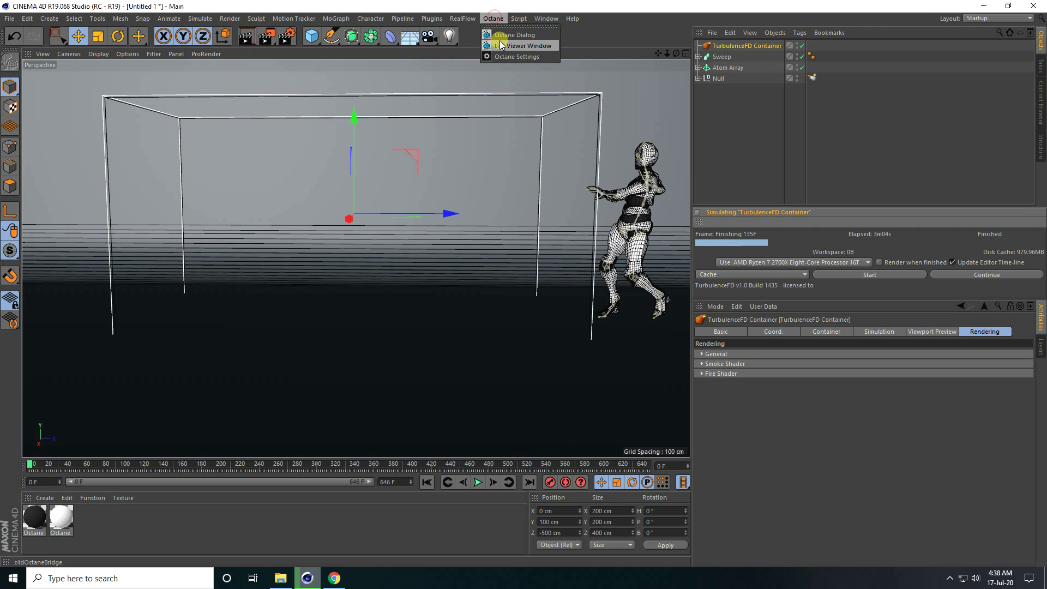
click(527, 48)
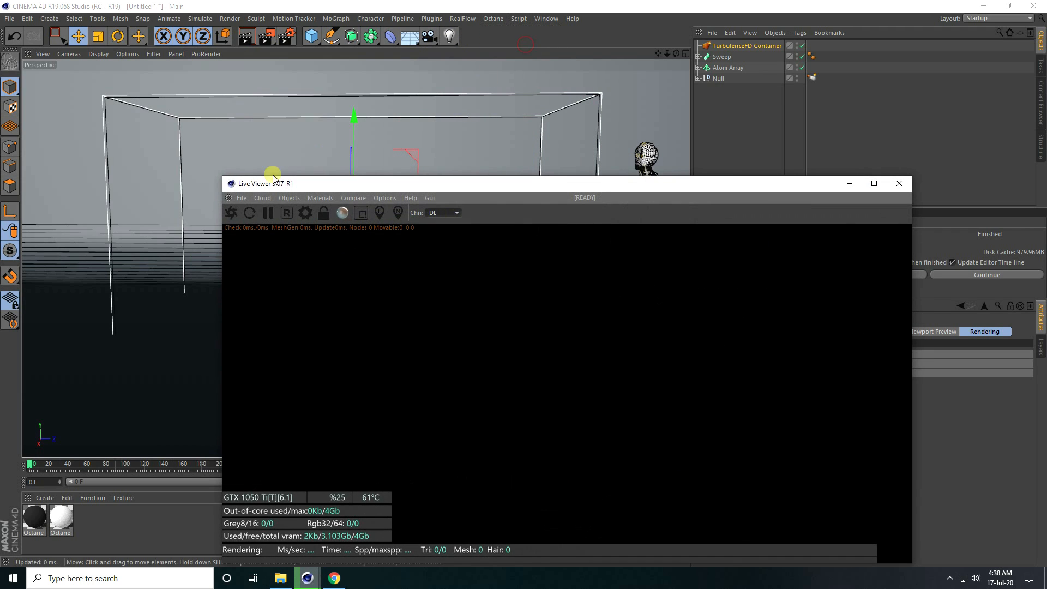
drag(228, 199, 117, 183)
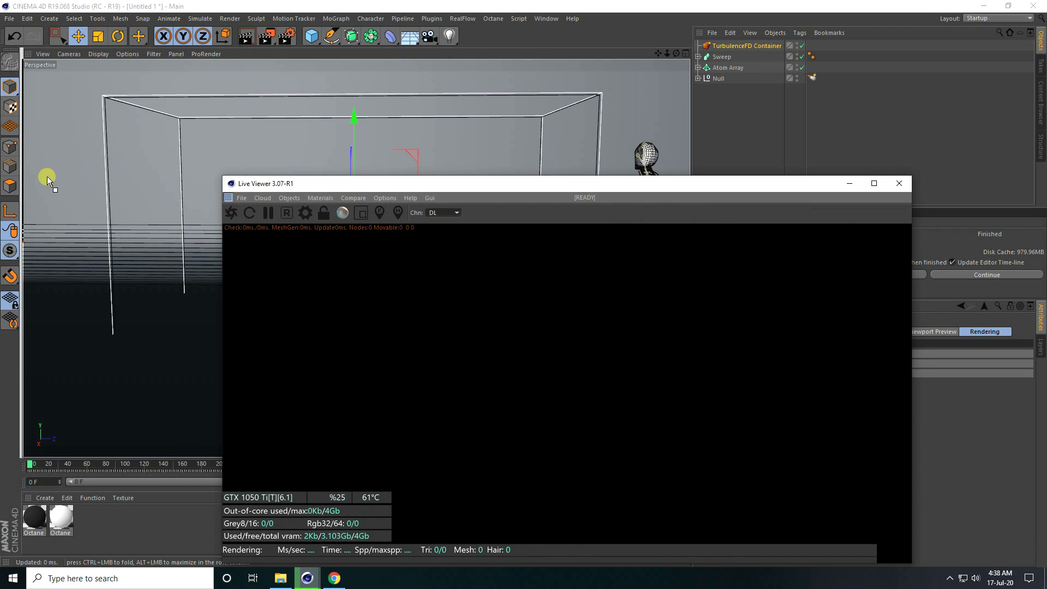
drag(46, 176, 47, 176)
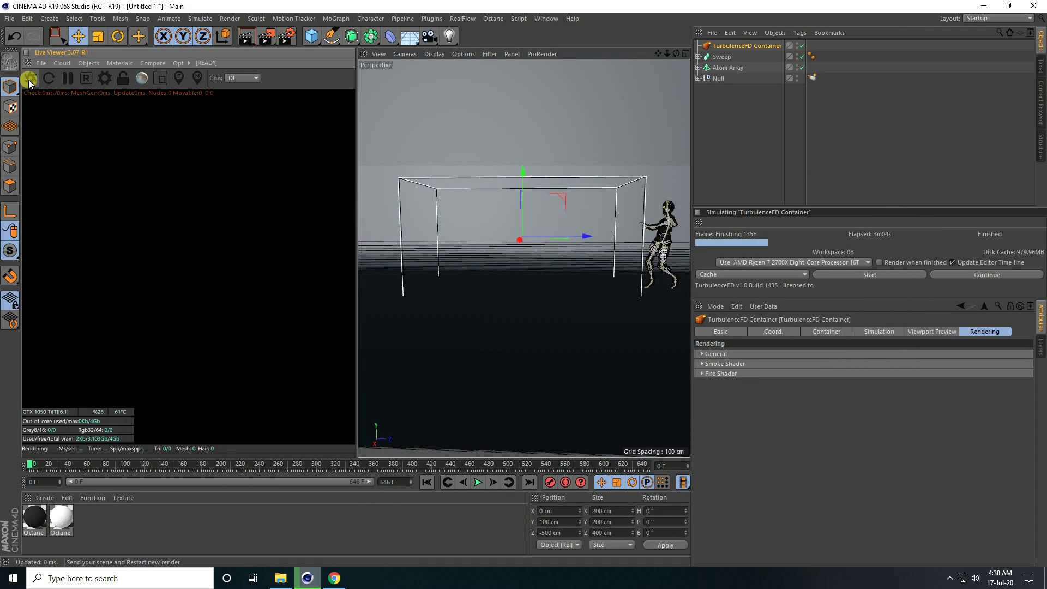
click(28, 79)
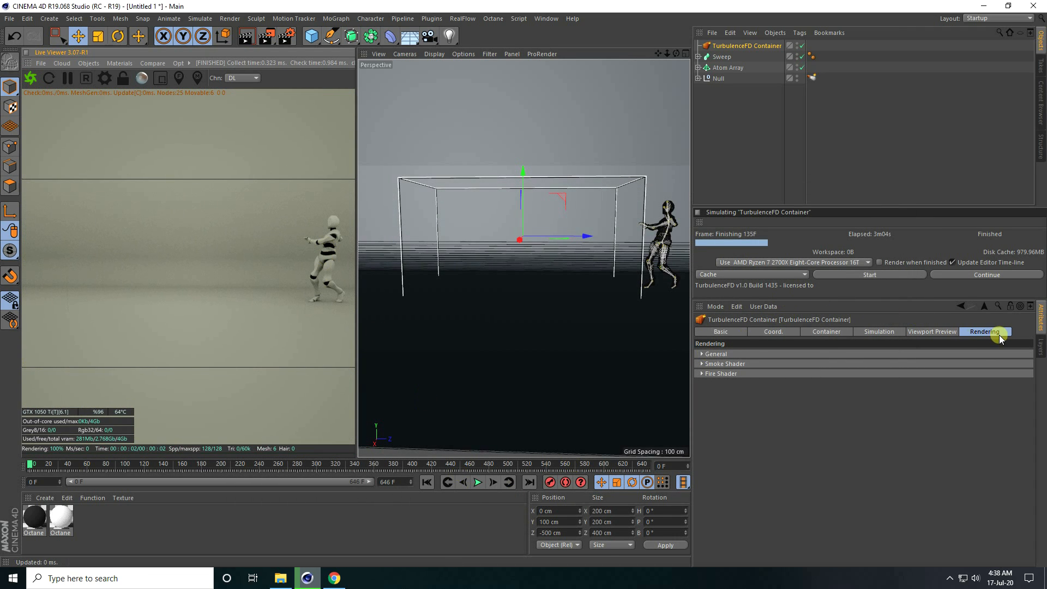
- Play the animation to about frame 27 to check the smoke in the live render, and return to the first frame
click(478, 482)
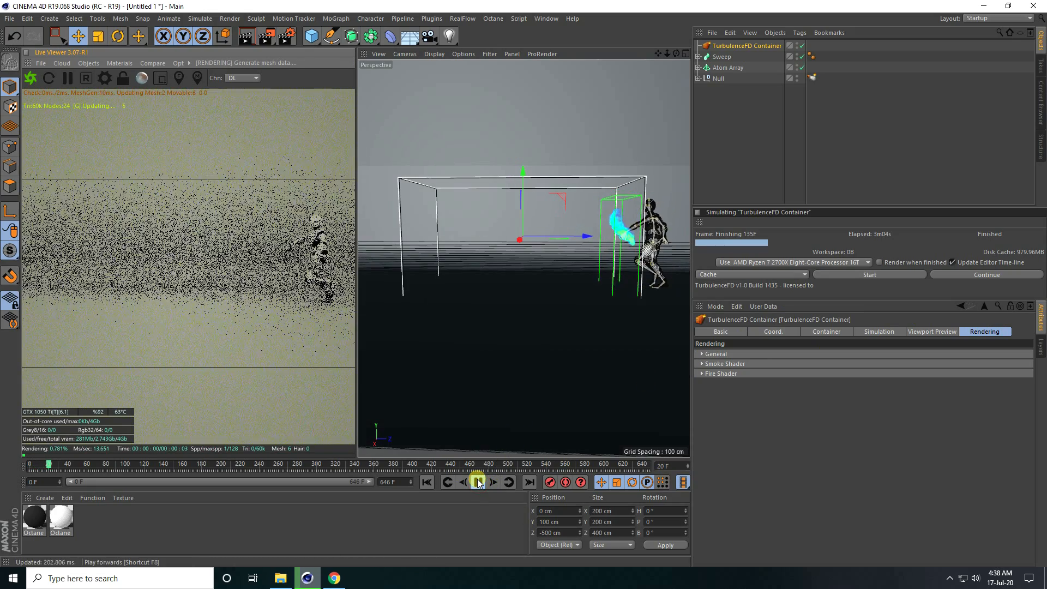
click(479, 482)
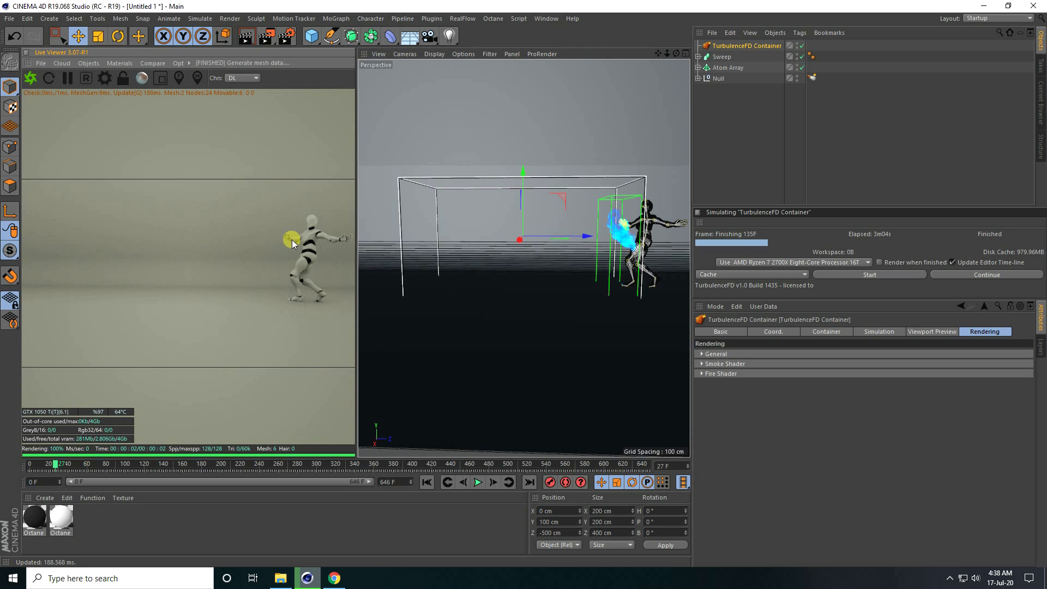
click(427, 482)
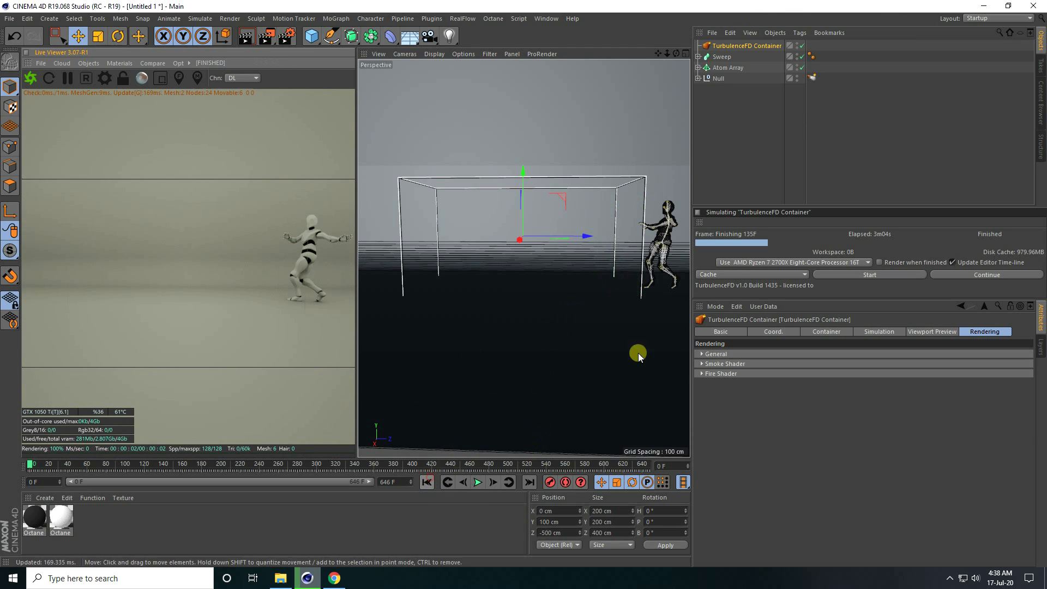
- Add an Octane ObjectTag to the TurbulenceFD Container and open its Volume Medium settings
right_click(719, 47)
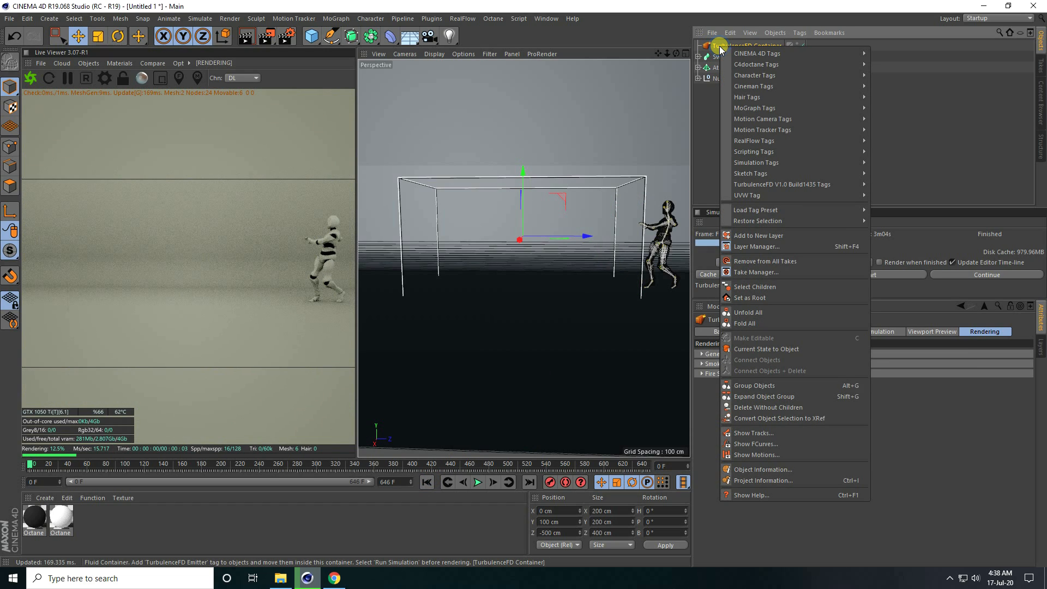
mouse_move(754, 63)
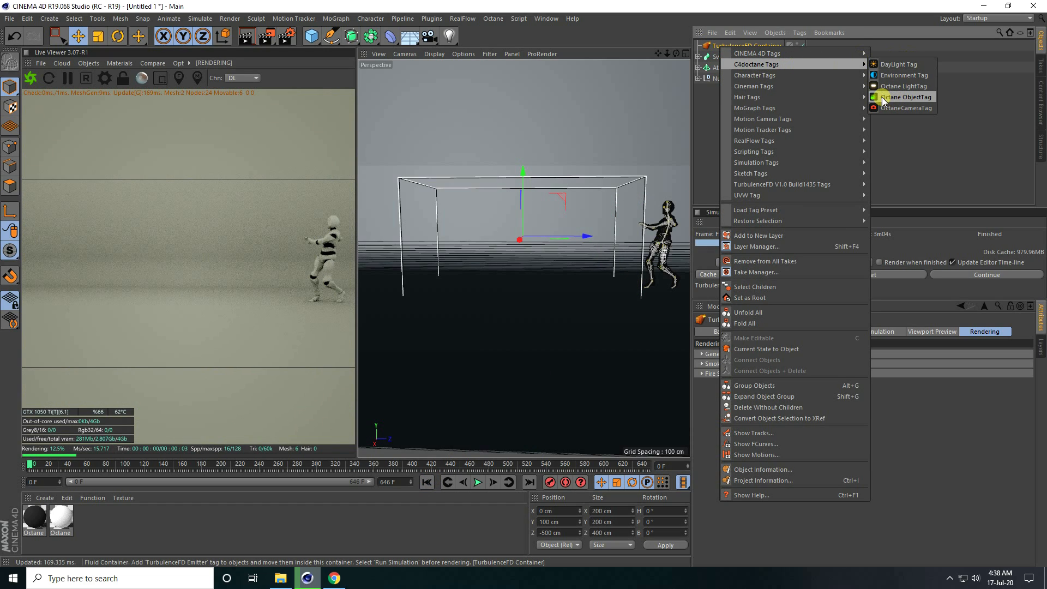
click(918, 96)
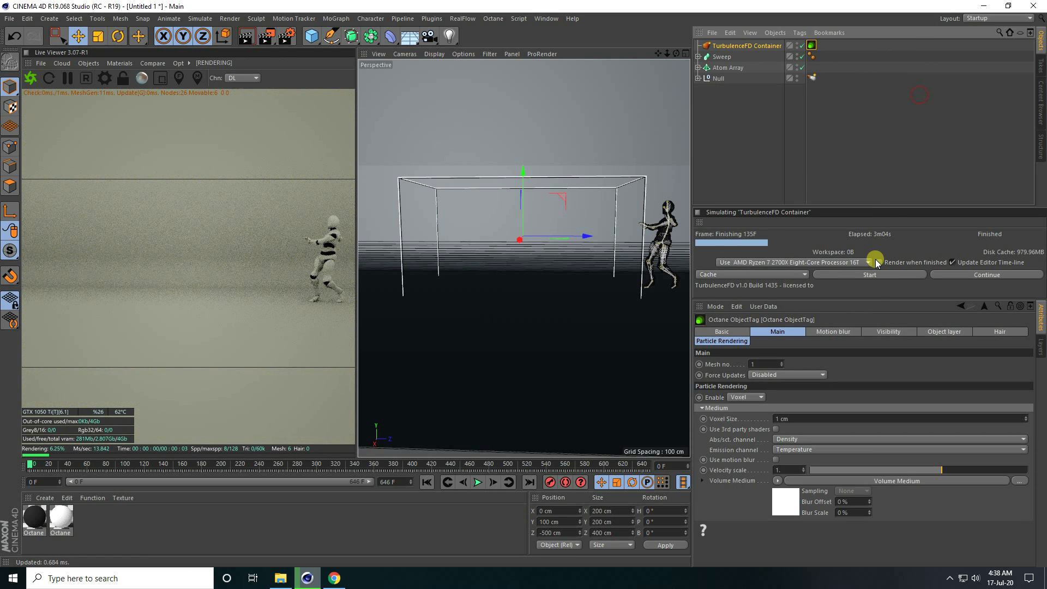
click(785, 498)
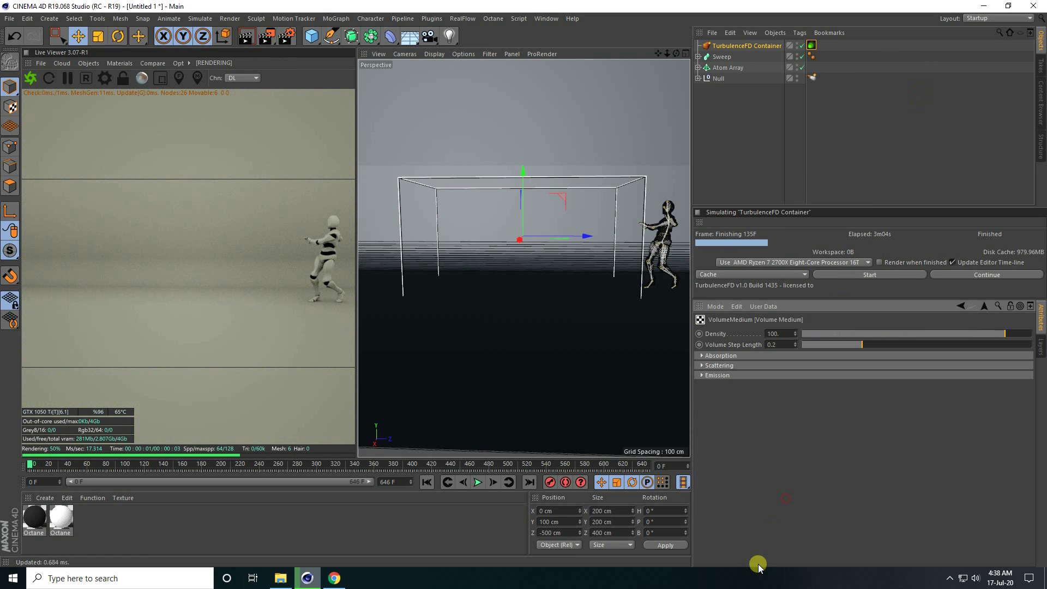
- Play the animation to frame 47, frame the dancer and smoke closely, and widen the Live Viewer
click(476, 482)
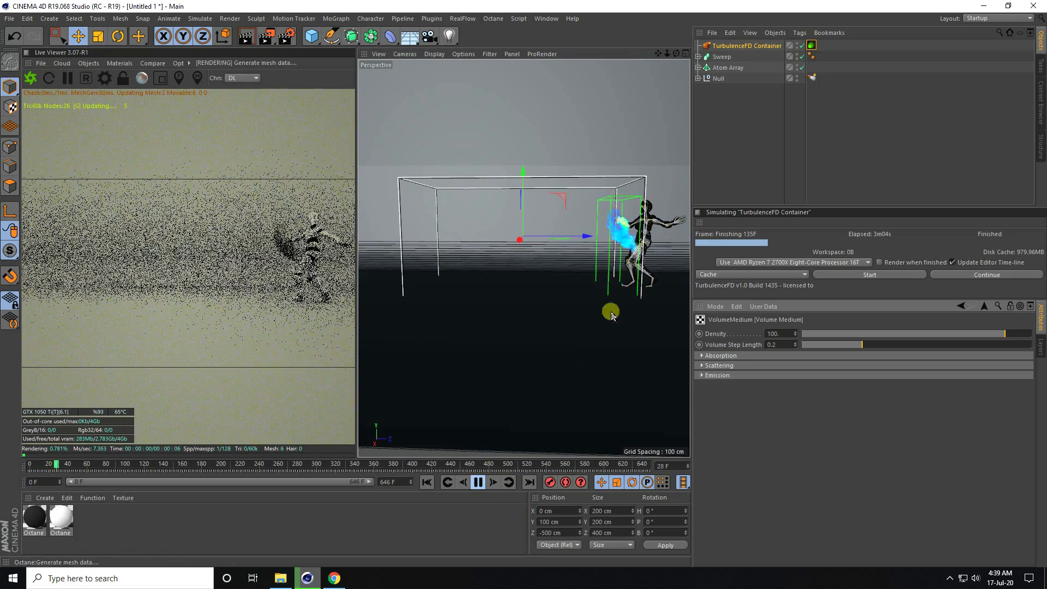
click(478, 479)
alt+right_drag(641, 220, 650, 171)
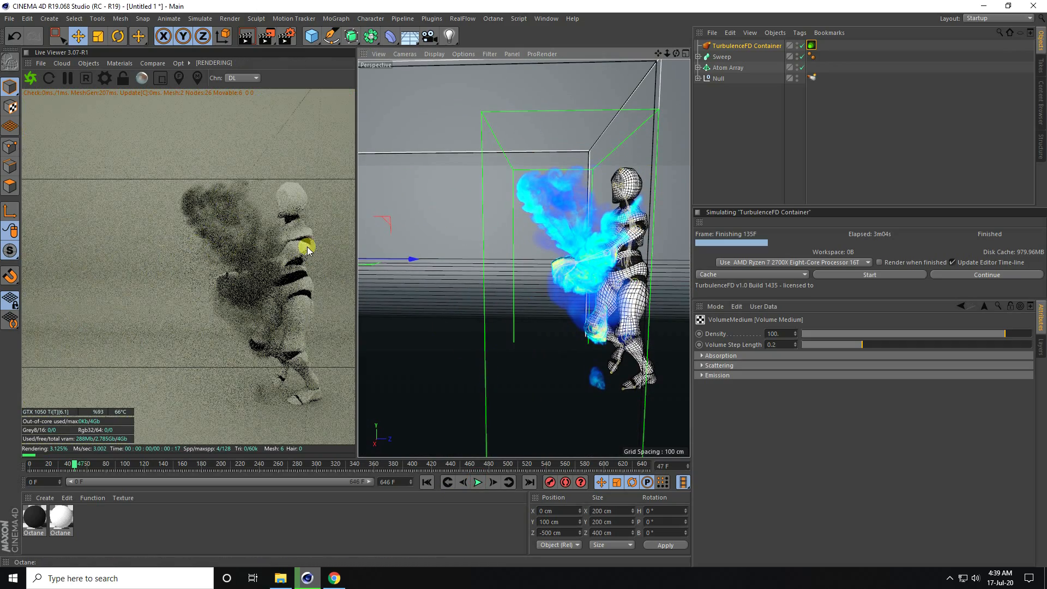
drag(356, 243, 395, 243)
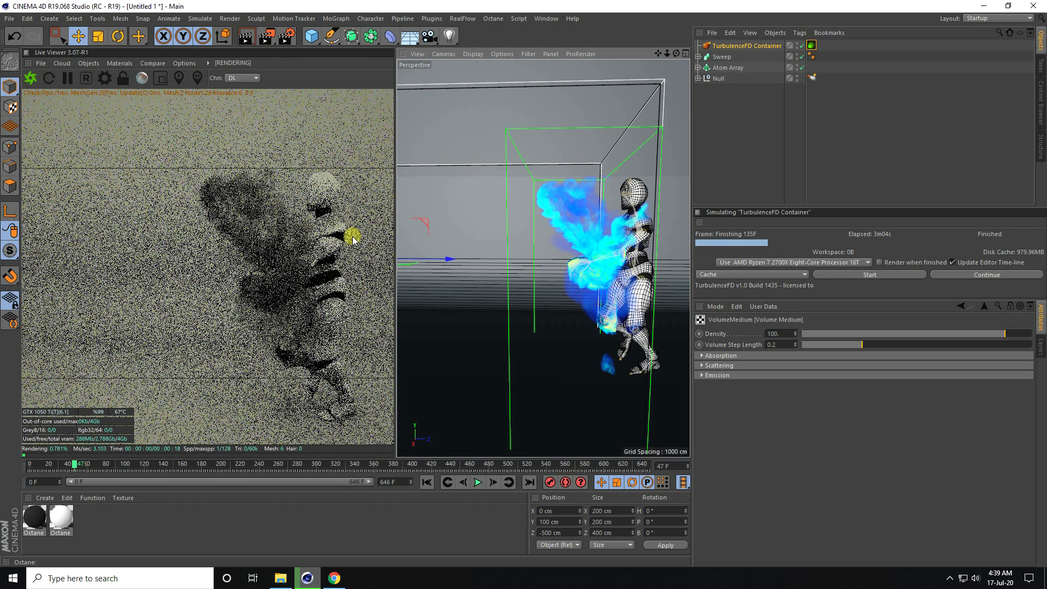
- Switch the Octane render kernel to Pathtracing and set its maximum samples to 1000
click(104, 79)
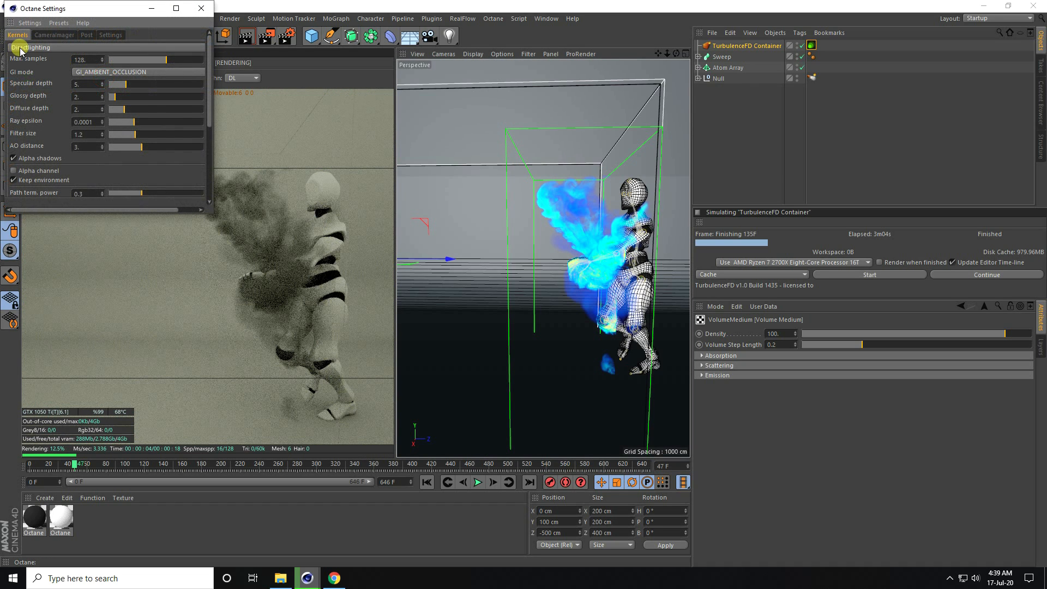
click(30, 48)
click(28, 81)
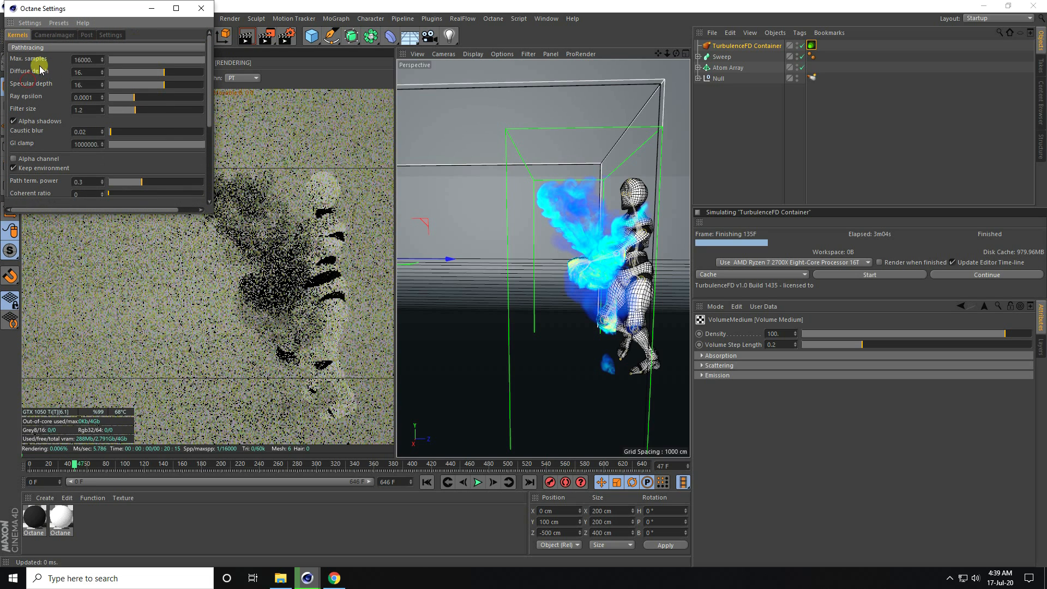
click(91, 60)
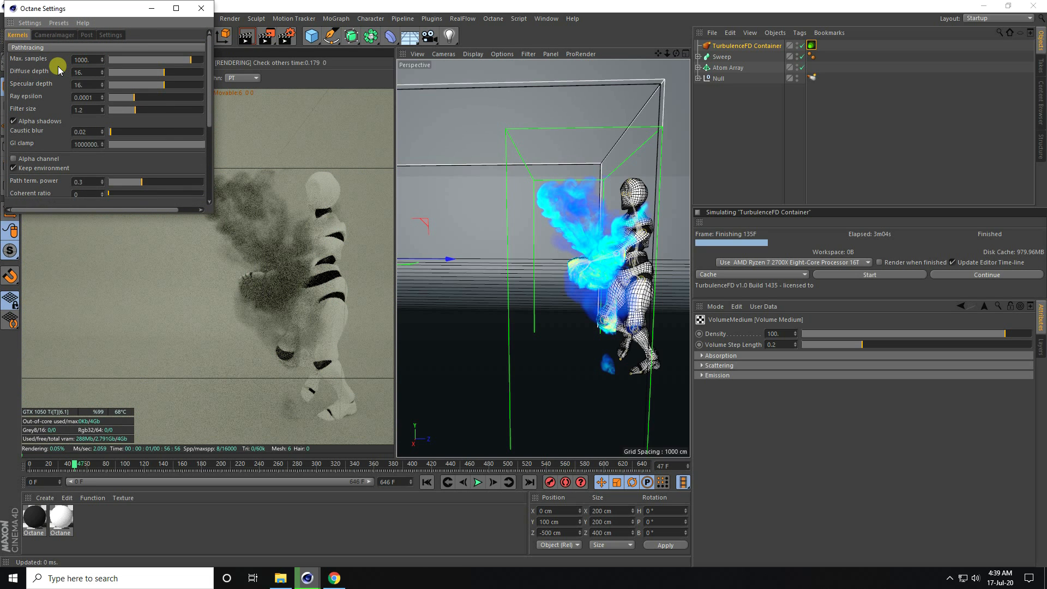
click(201, 9)
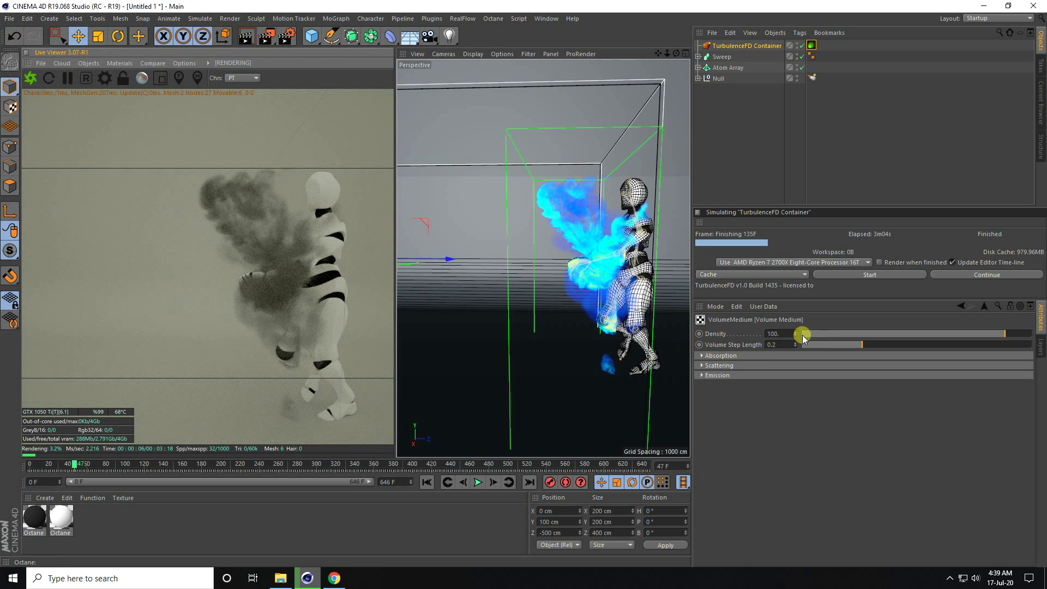
- Set the smoke's Volume Medium density to 200 and its volume step length to 0.1
click(778, 334)
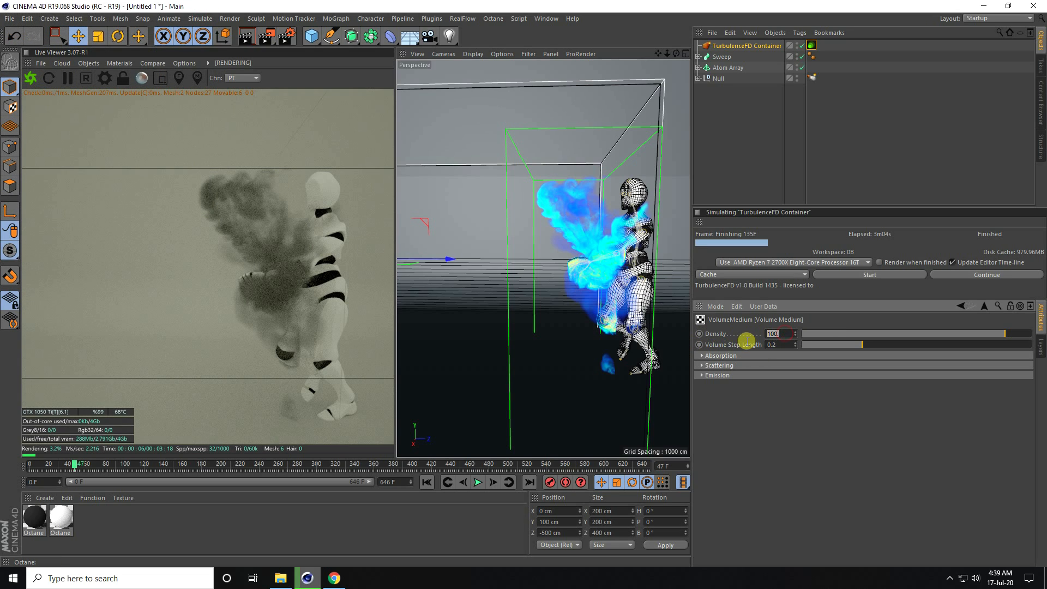
text(200)
key(Return)
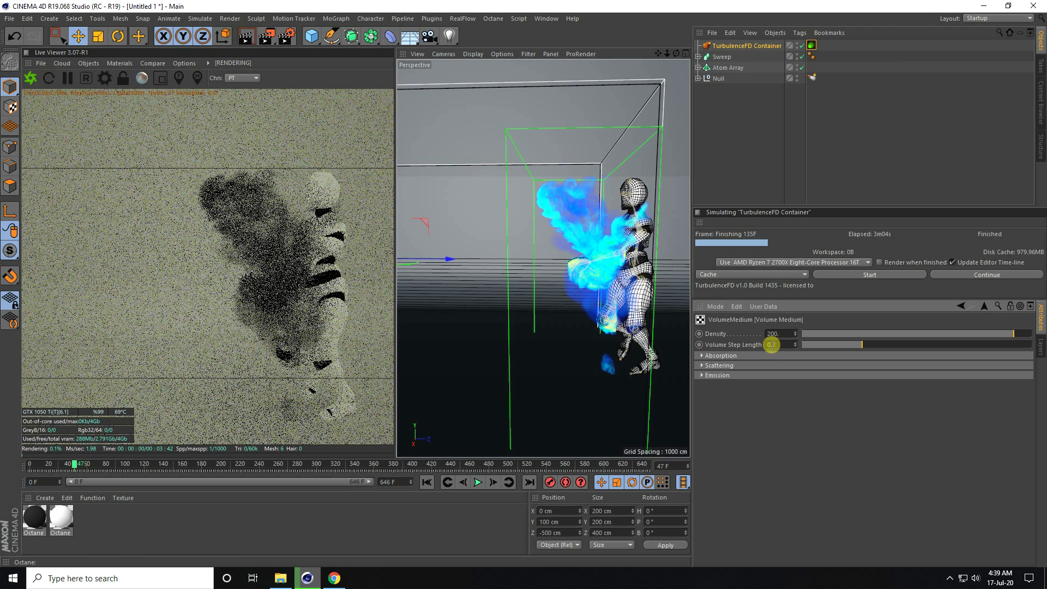
click(786, 345)
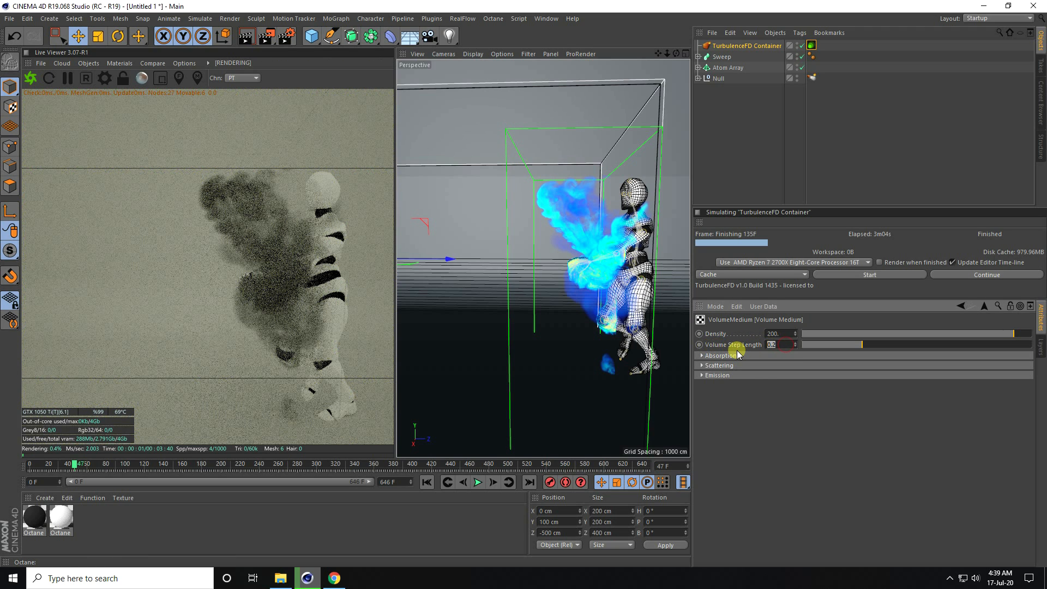
key(Return)
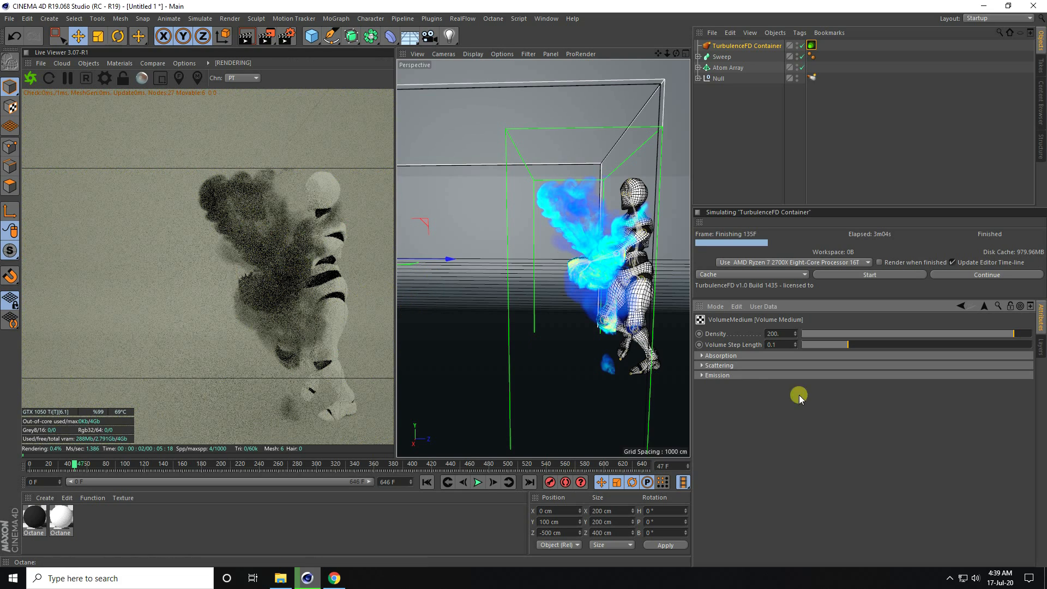
- Change the Volume Medium's absorption colour to pure white and return to the medium's settings
click(701, 356)
click(759, 383)
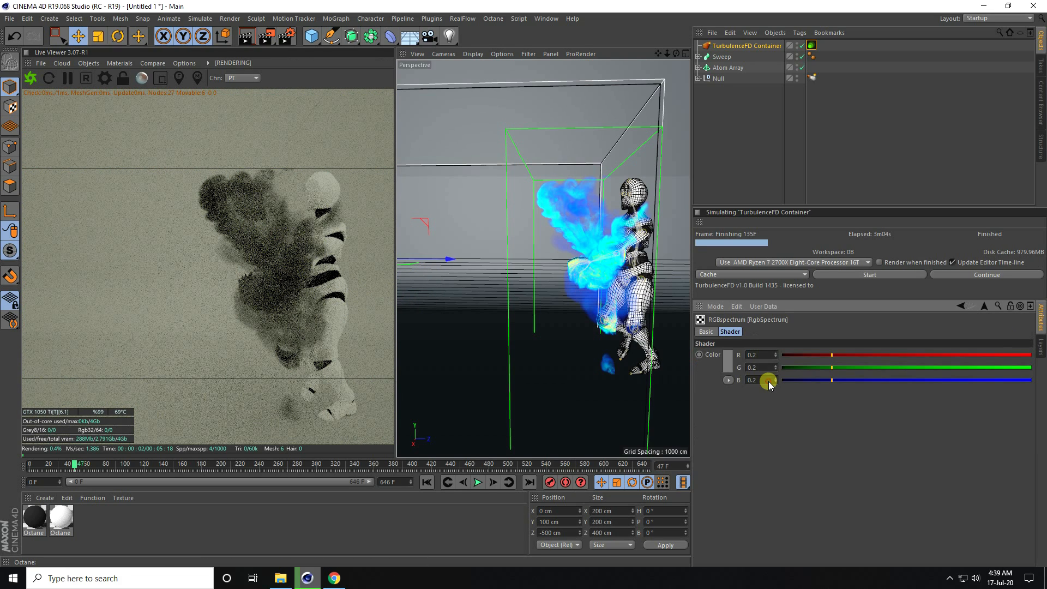
click(729, 363)
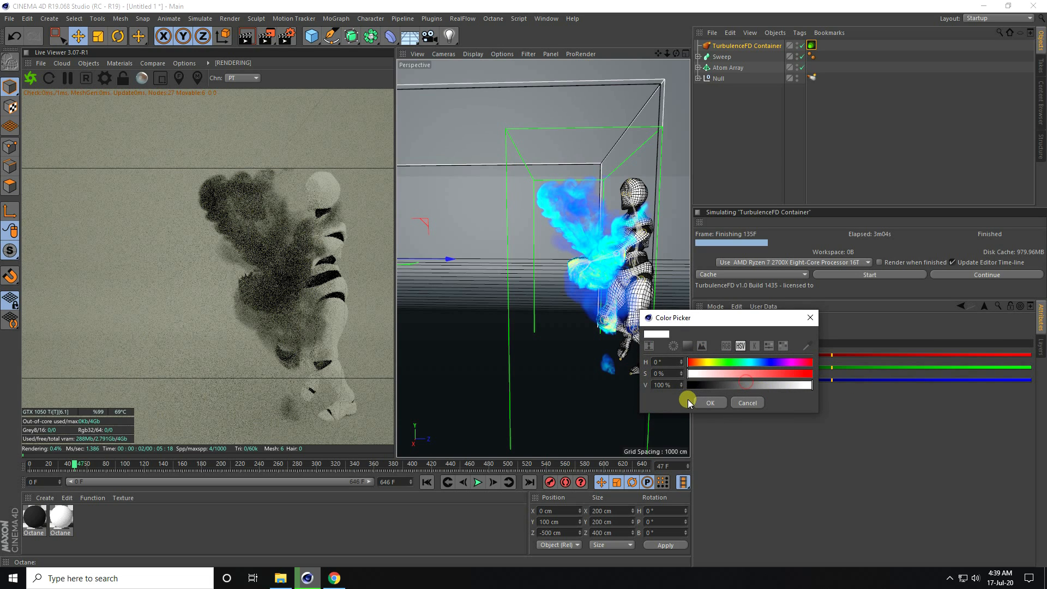
click(708, 403)
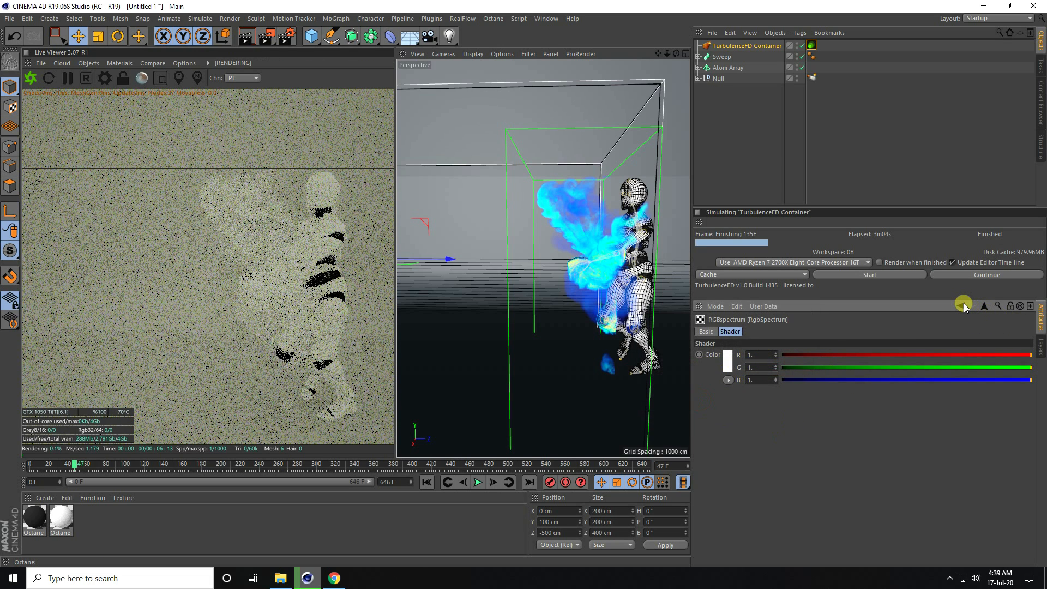
click(962, 304)
- Darken the Volume Medium's scattering colour to a grey of about 70% value
click(703, 434)
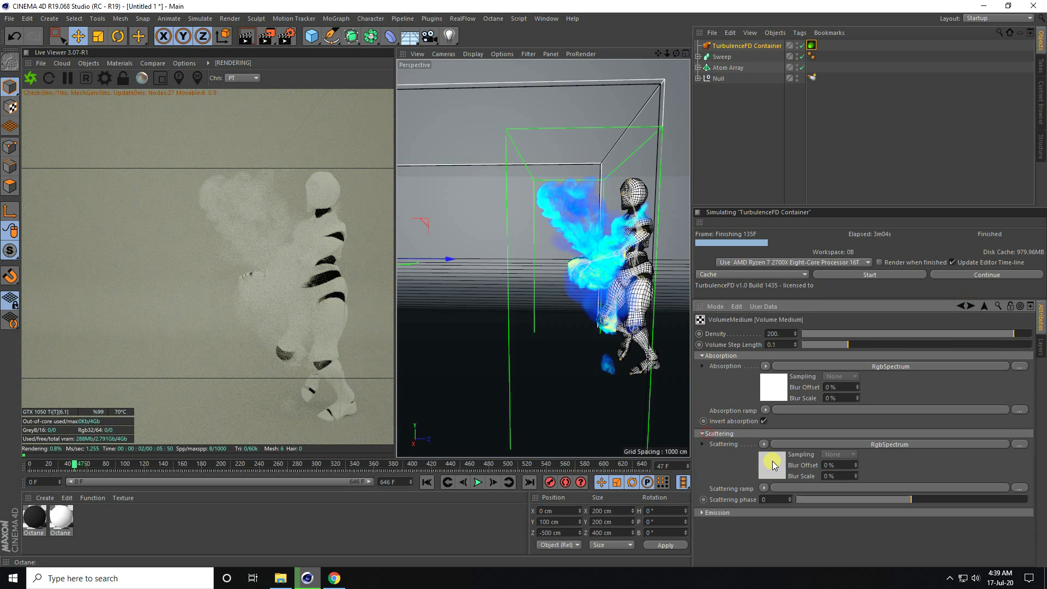
click(773, 463)
click(731, 355)
mouse_move(780, 376)
mouse_down()
mouse_move(780, 386)
mouse_move(776, 378)
mouse_up()
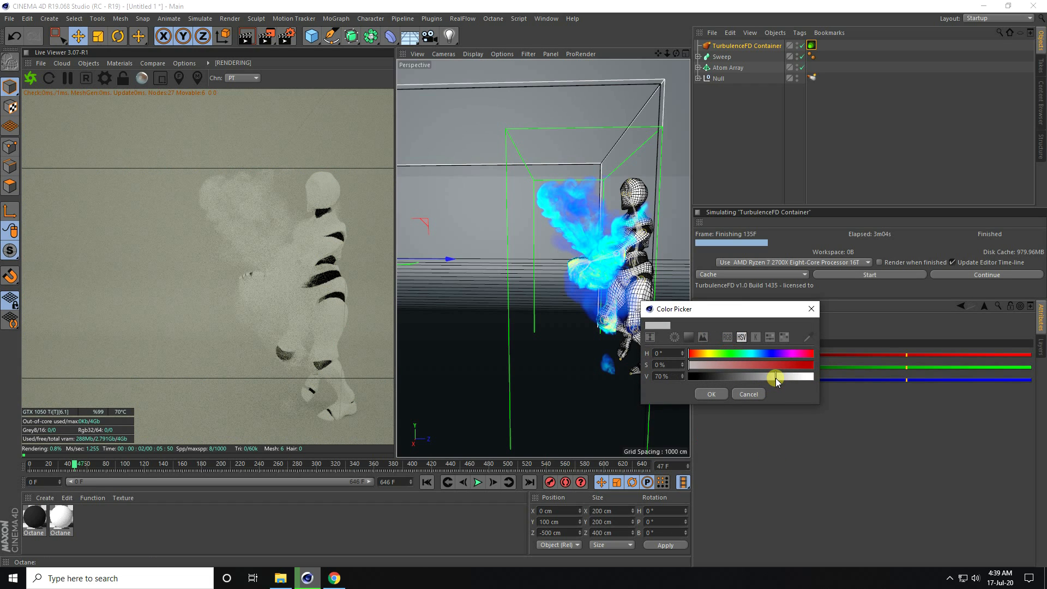
click(710, 394)
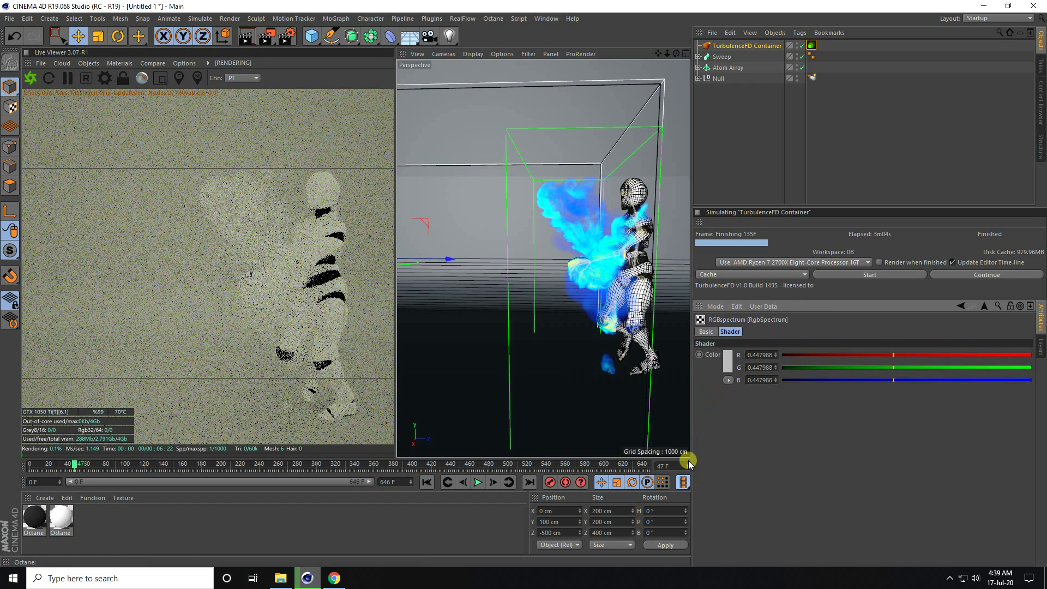
- Add an Octane HDRI environment to the scene
click(87, 63)
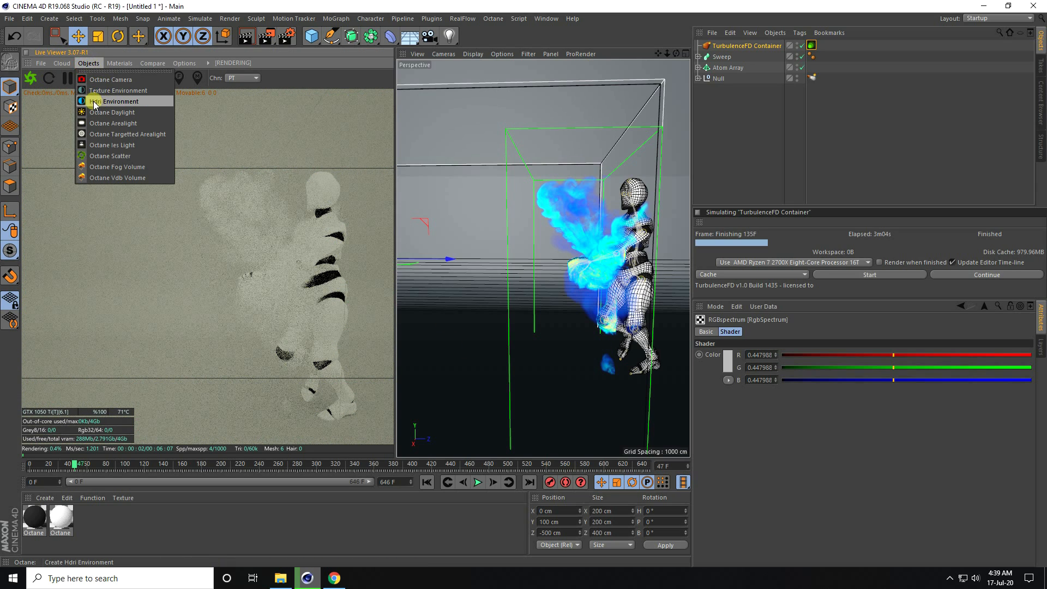
click(121, 104)
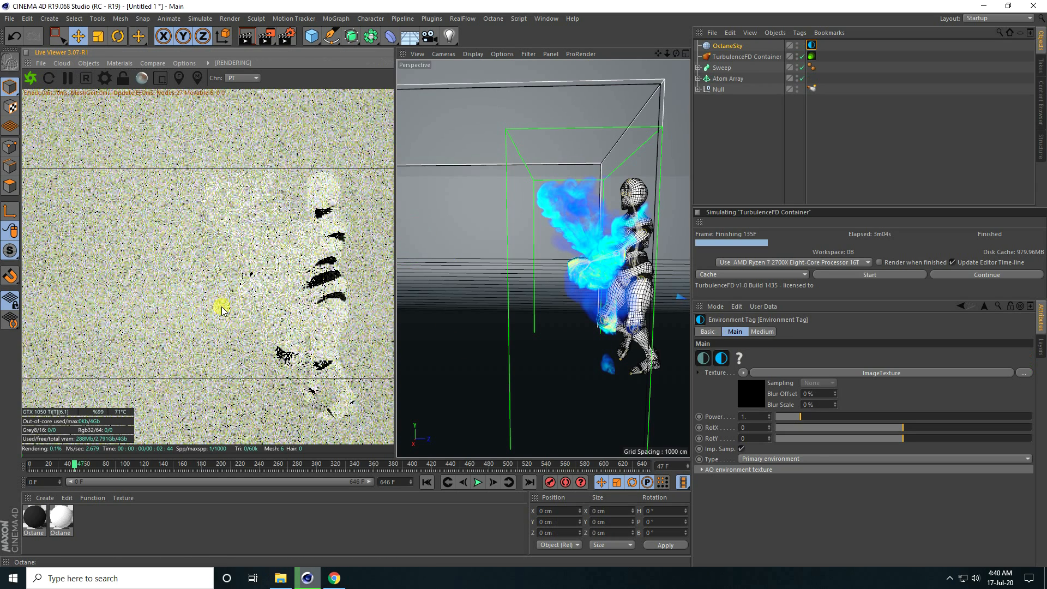
- Duplicate the white Octane material
click(45, 498)
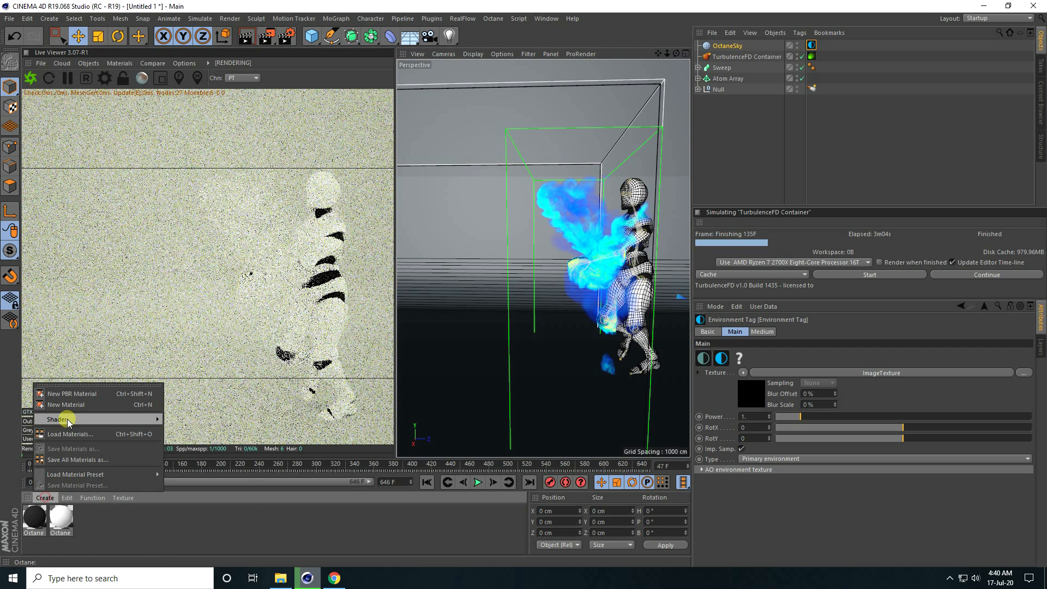
click(61, 519)
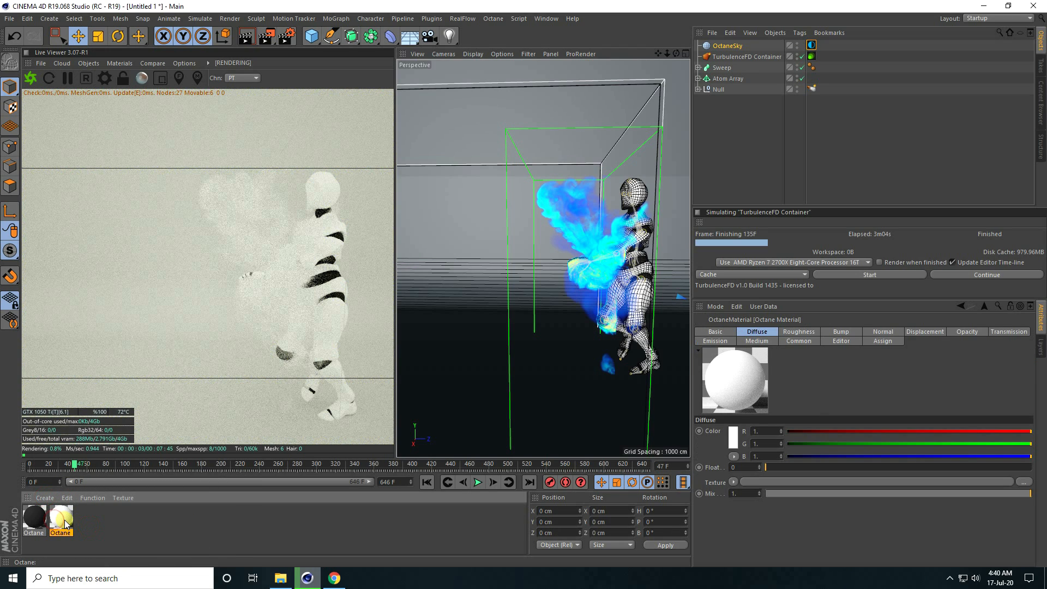
key(ctrl+v)
- Set the copied material's diffuse colour to dark blue (H 200°, S 100%, V 40%) and apply it to the Sweep backdrop
double_click(33, 522)
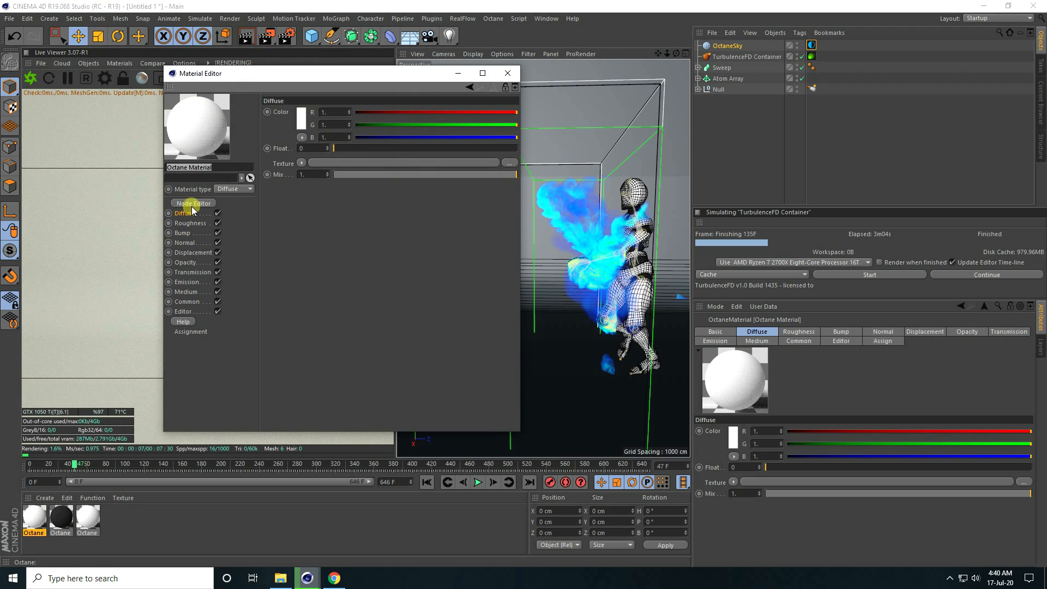
click(302, 126)
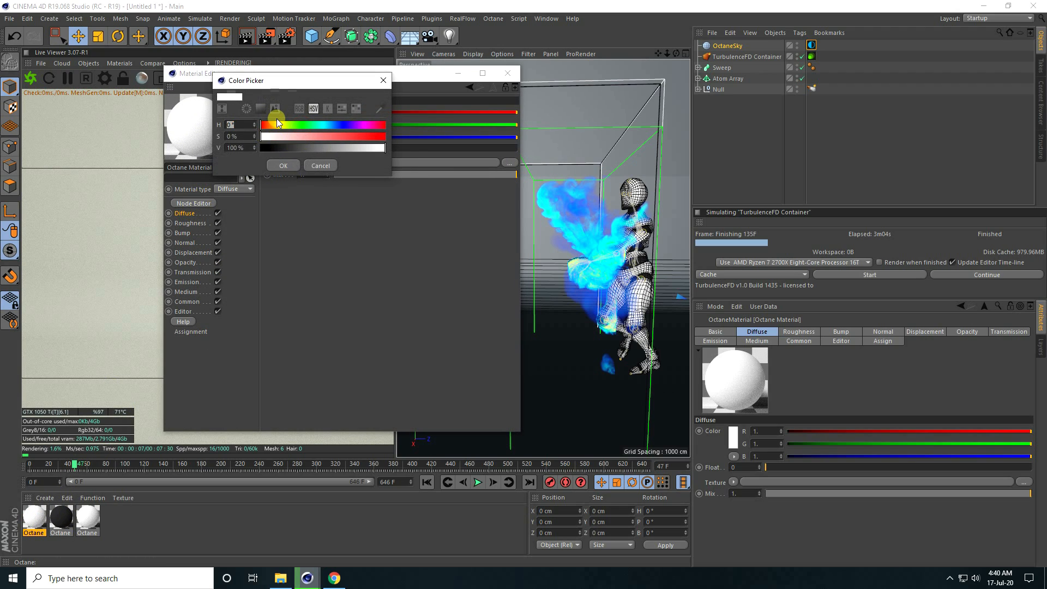
drag(281, 124, 386, 137)
drag(337, 147, 315, 147)
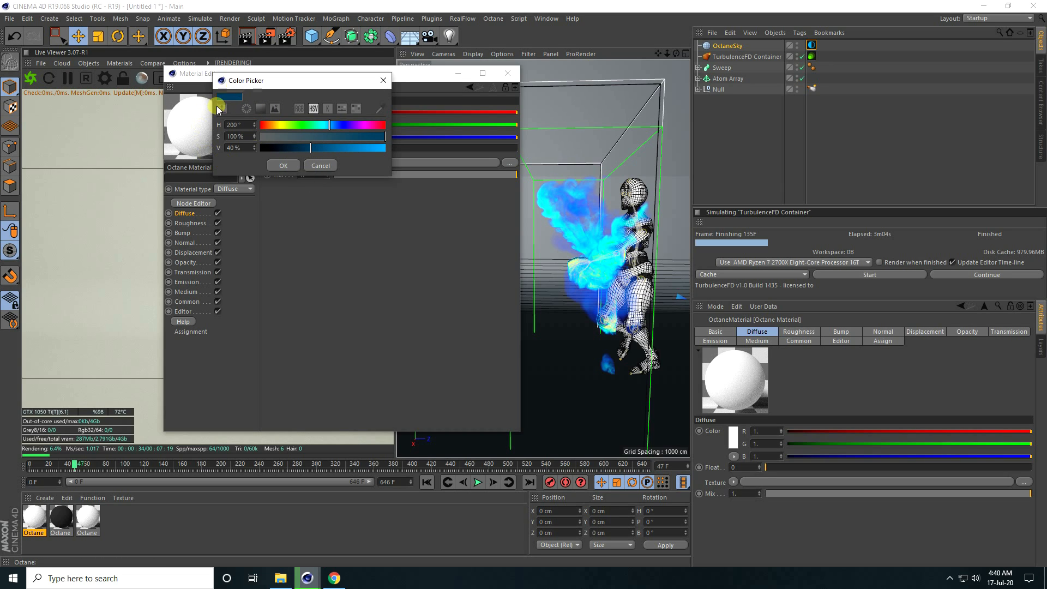
click(283, 165)
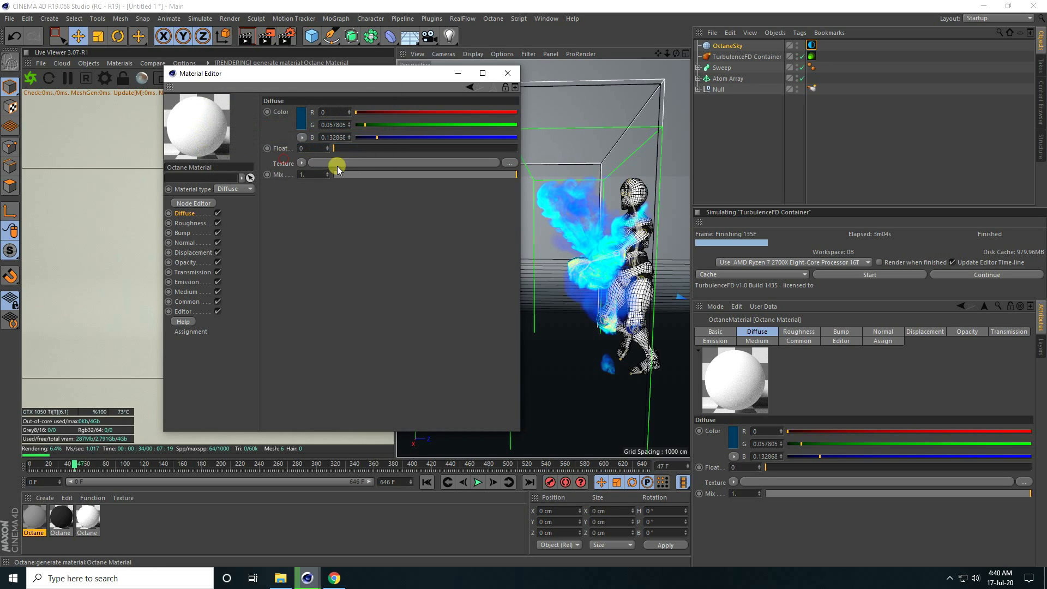
click(507, 74)
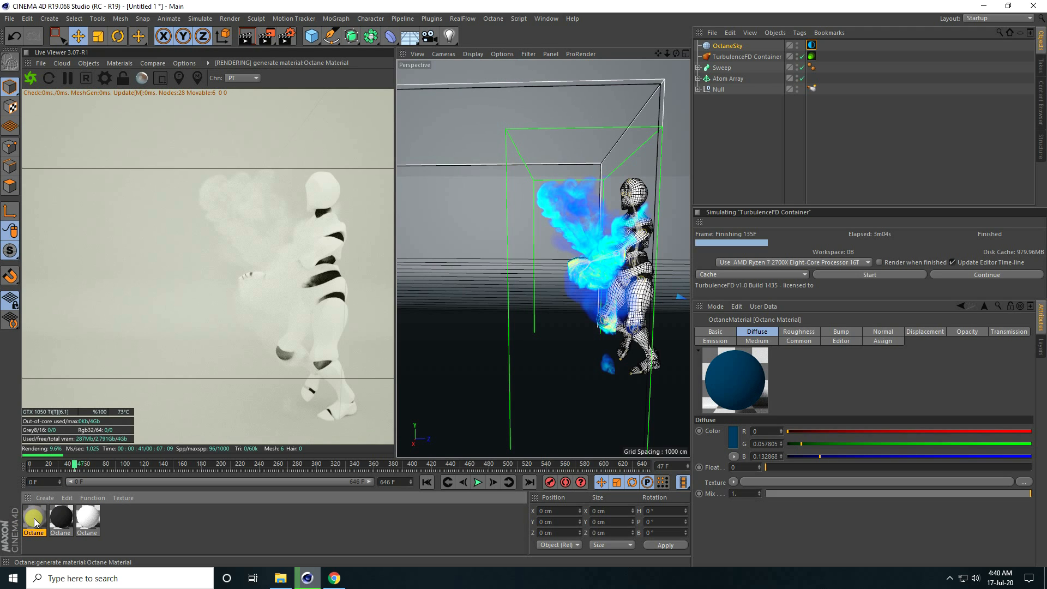
drag(37, 516, 726, 67)
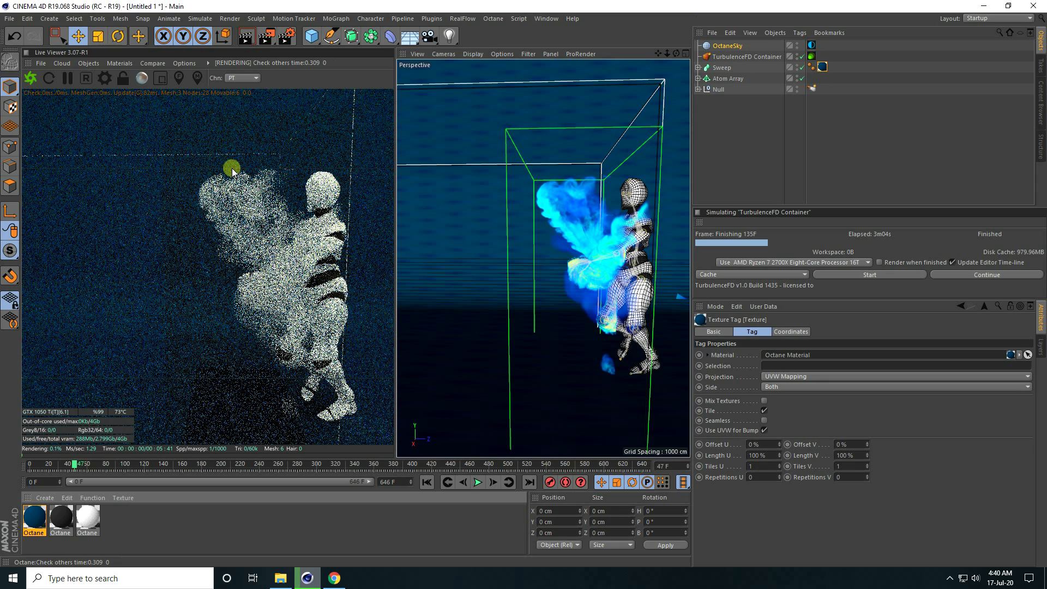
- Add an Octane camera, look through it, and set its heading to 90° and its pitch to 0°
click(85, 63)
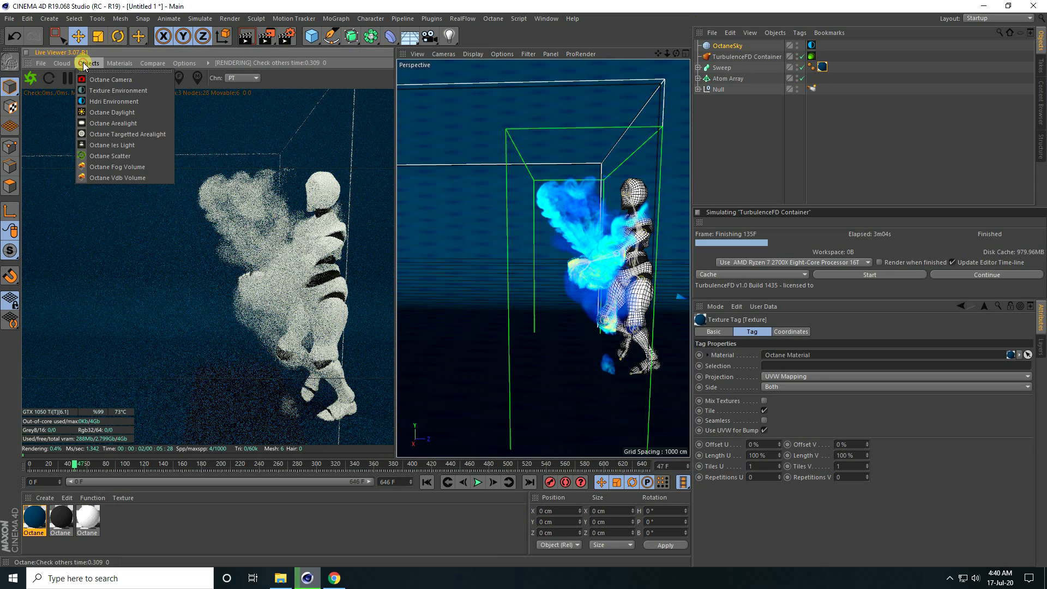
click(104, 81)
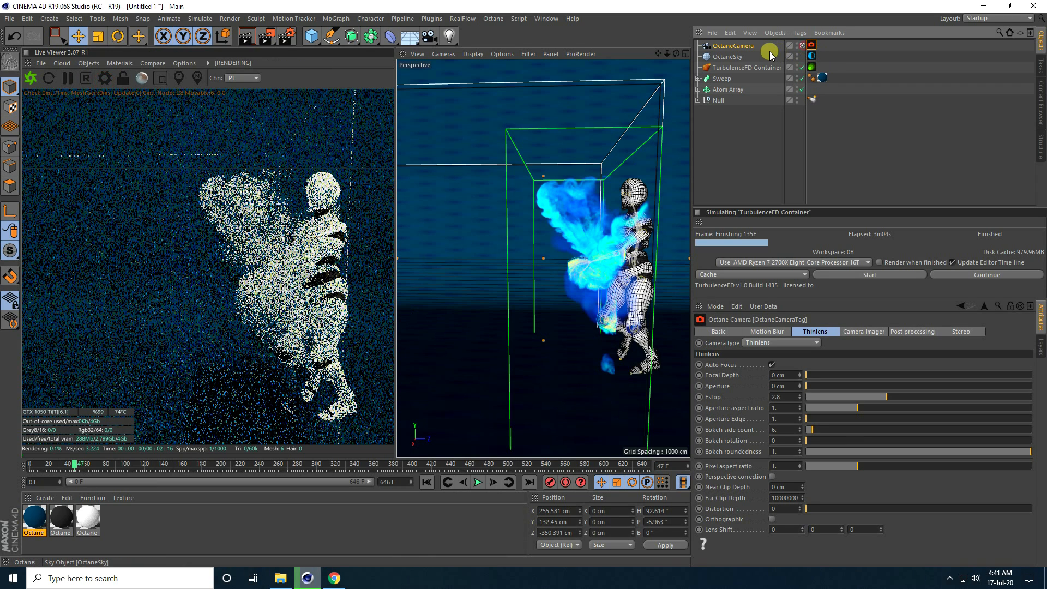
click(733, 46)
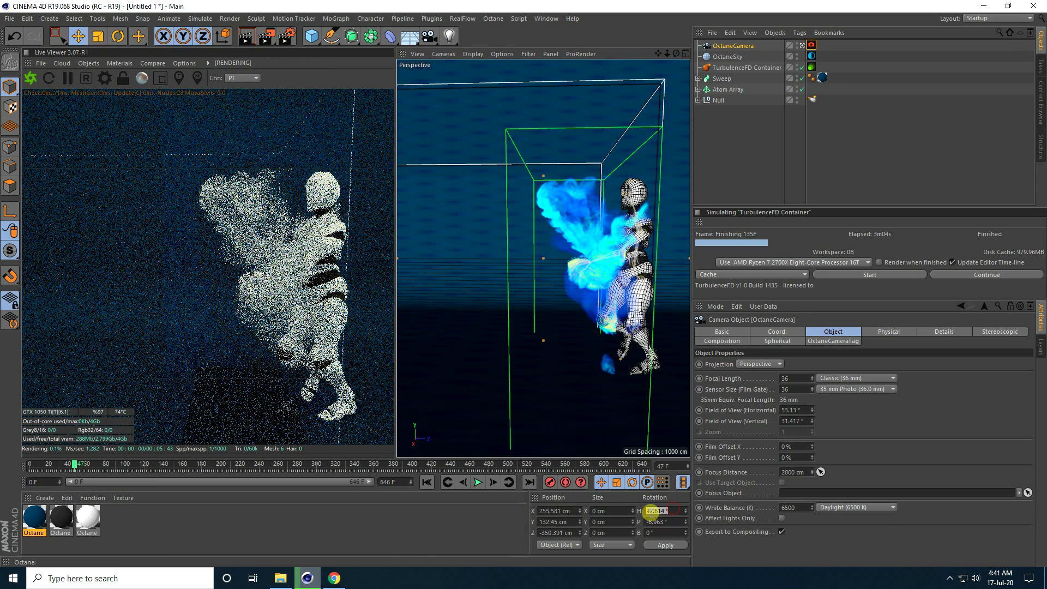
text(90)
key(Return)
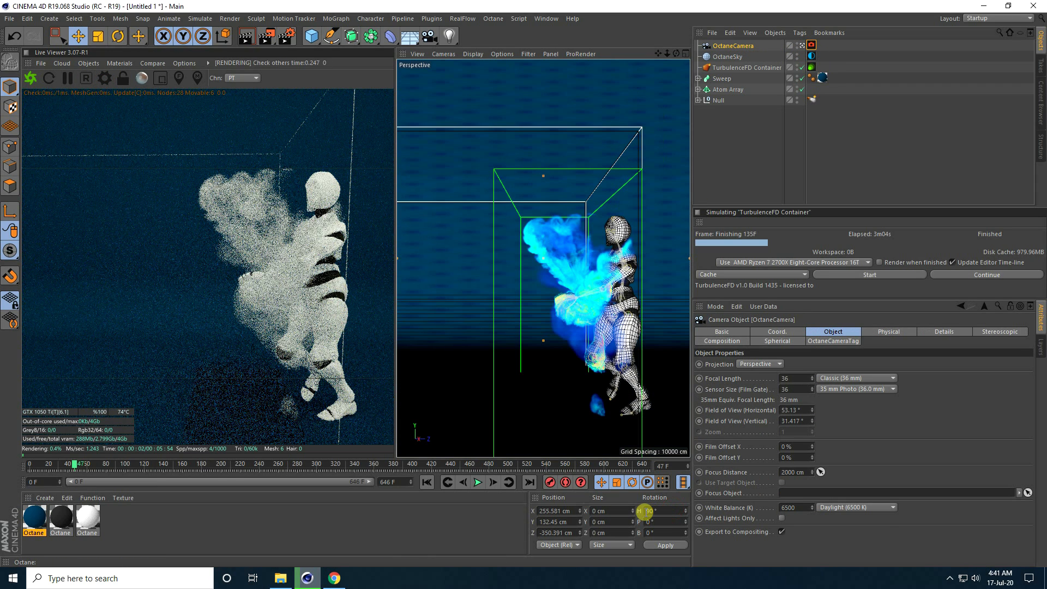
- Move the Octane camera back from the dancer in the Front view to about X 592 cm
middle_click(591, 296)
middle_click(580, 328)
scroll(498, 298, down, 4)
drag(525, 258, 594, 267)
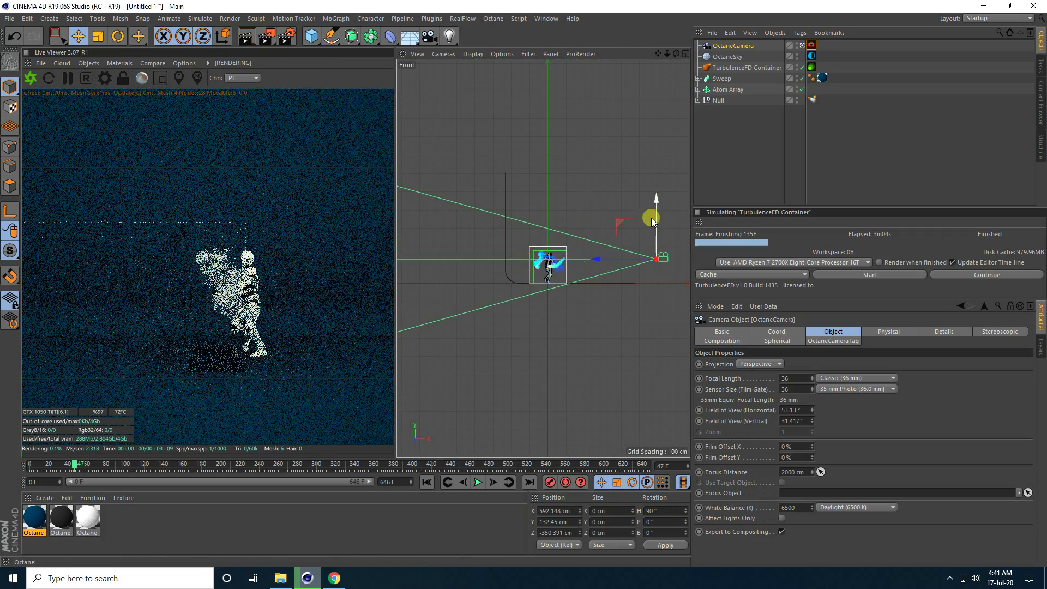
- Shift the Octane camera sideways in the Top view to about Z -509 cm, centring it on the wireframe box
middle_click(587, 335)
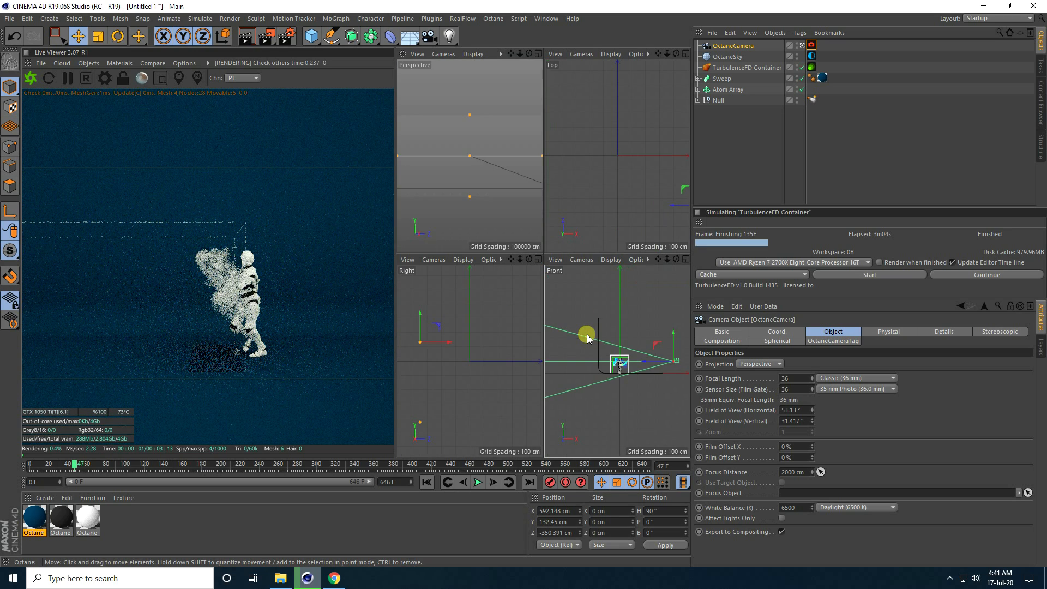
middle_click(597, 327)
middle_click(572, 320)
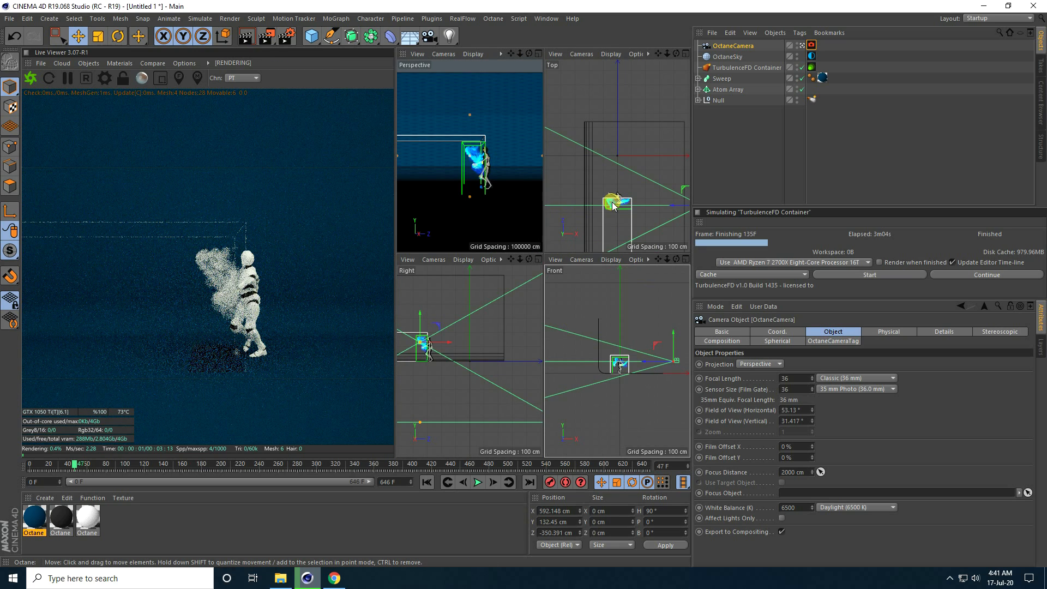
middle_click(613, 205)
scroll(561, 161, down, 2)
drag(668, 237, 670, 266)
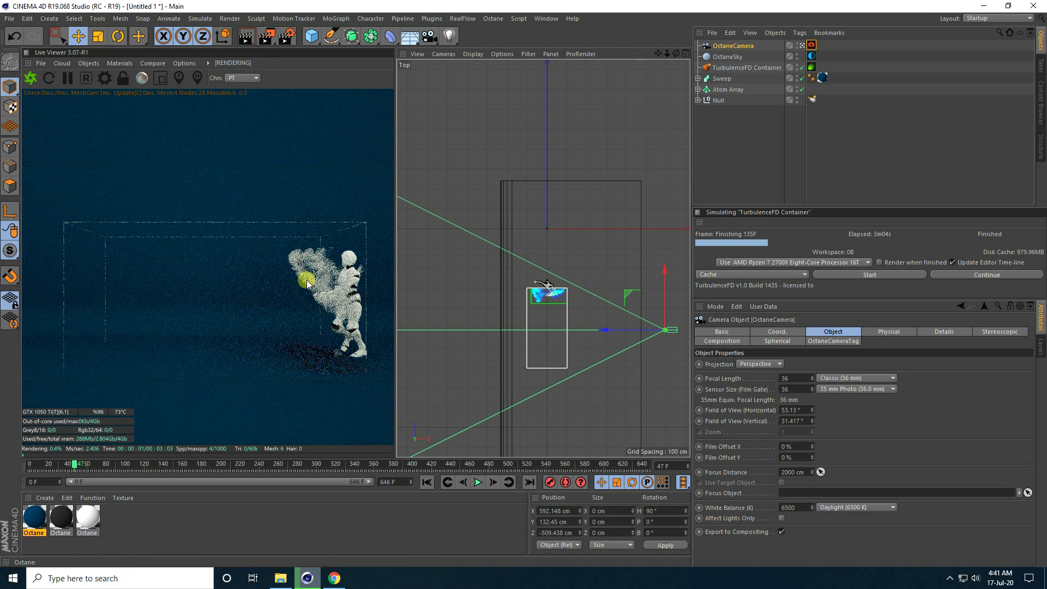
- Lower the Octane camera to about Y 94 cm in the Front view and widen the Live Viewer
middle_click(587, 305)
middle_click(599, 370)
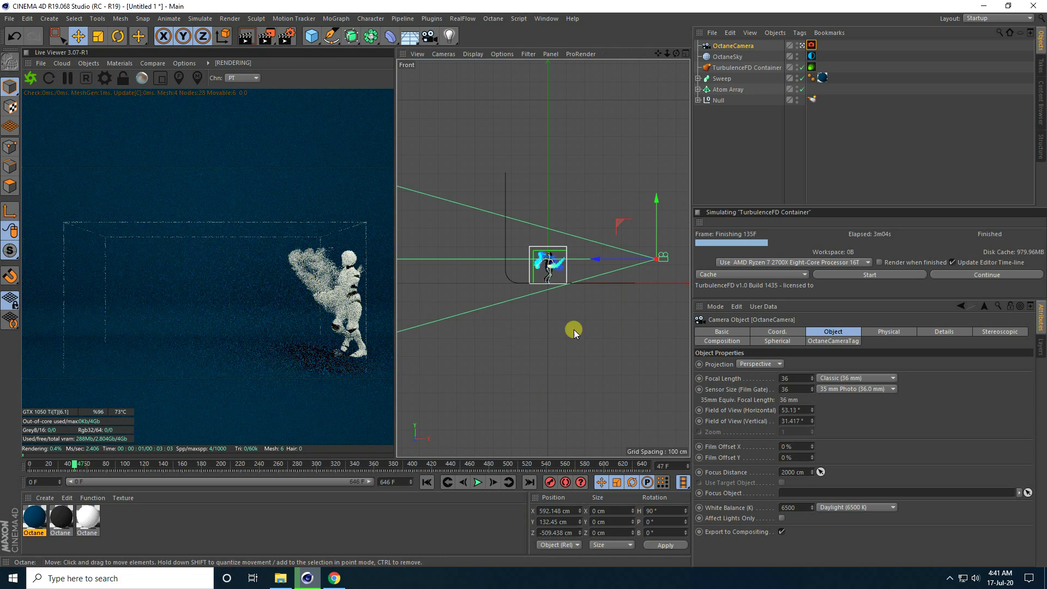
drag(658, 201, 659, 214)
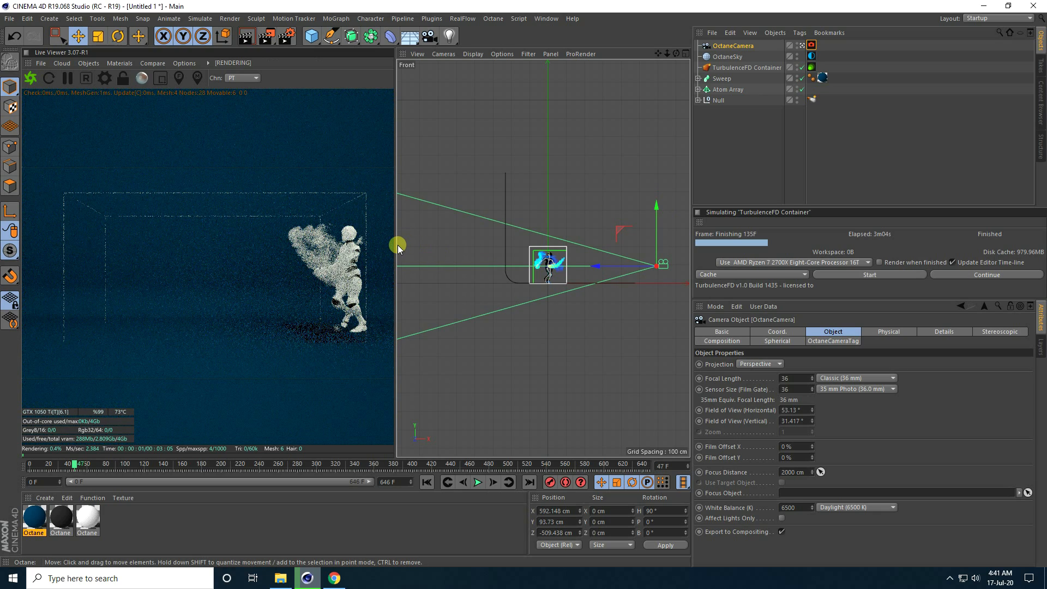
drag(398, 245, 456, 245)
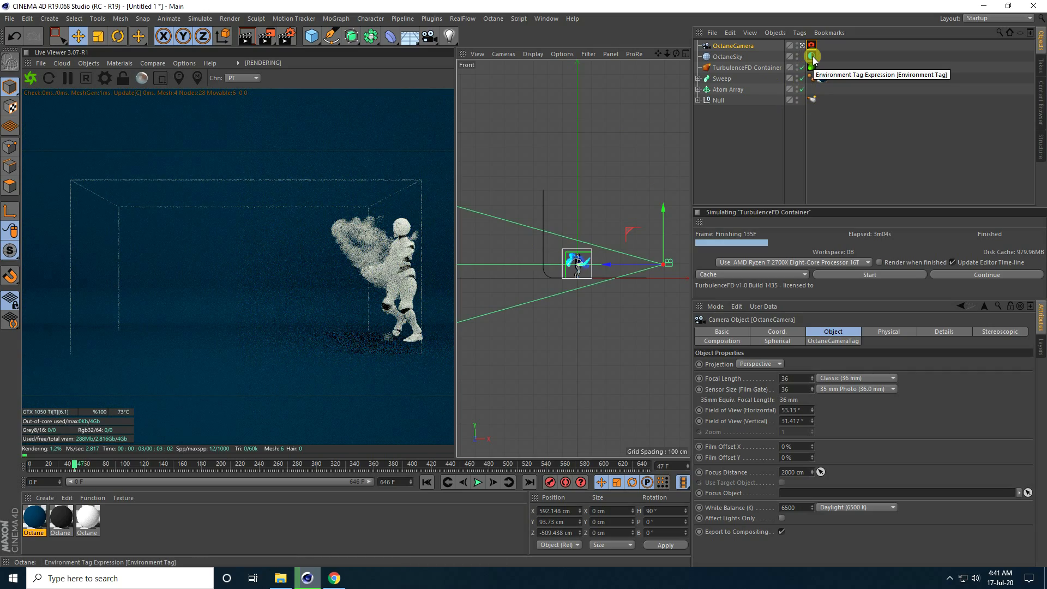
- Set the power of the Octane sky's environment to 1.4
click(812, 57)
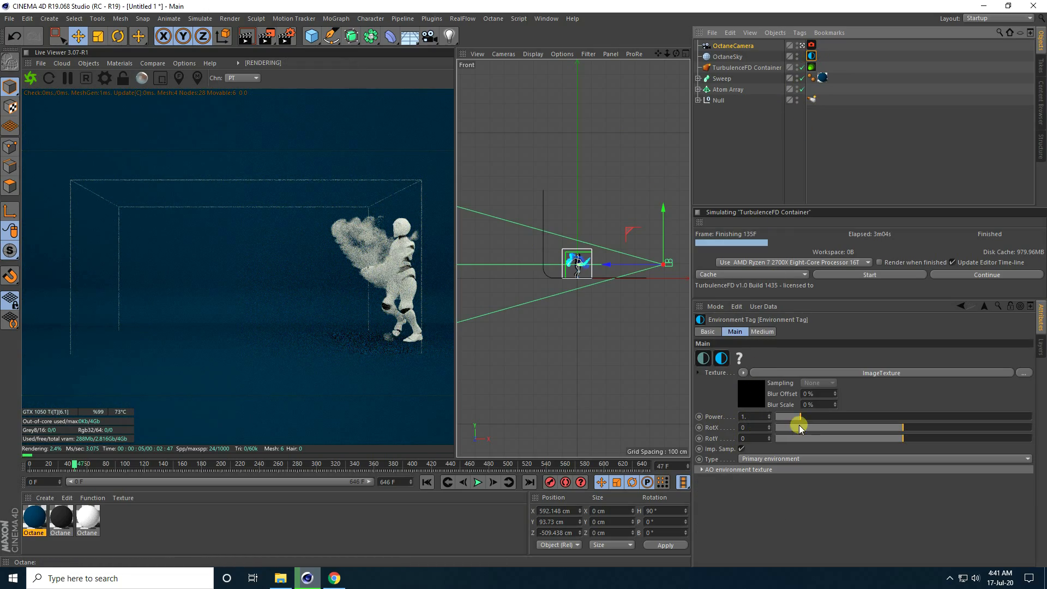
drag(800, 417, 811, 417)
click(753, 417)
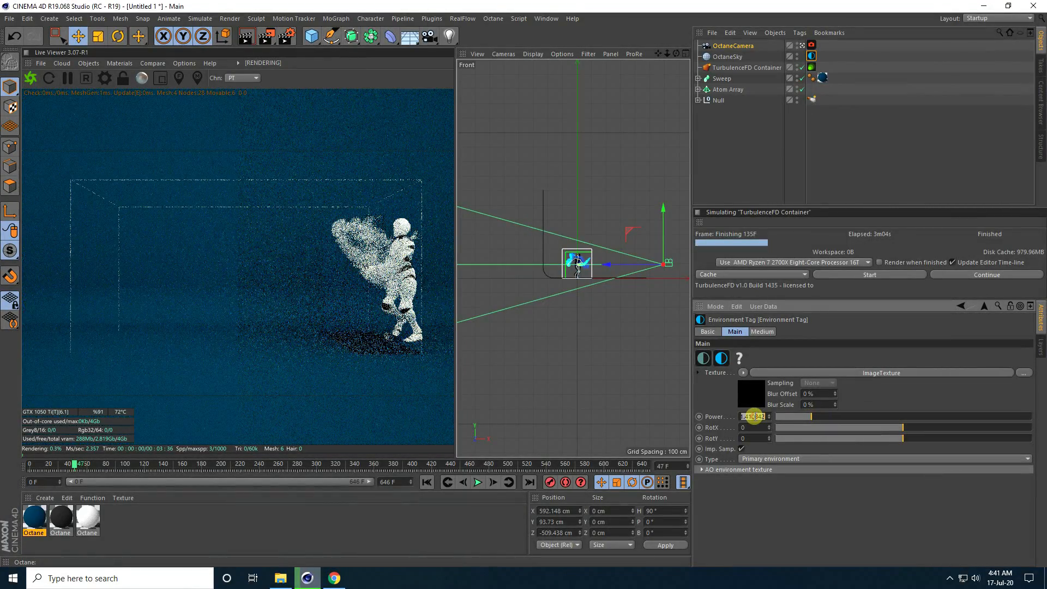
text(1.4)
key(Return)
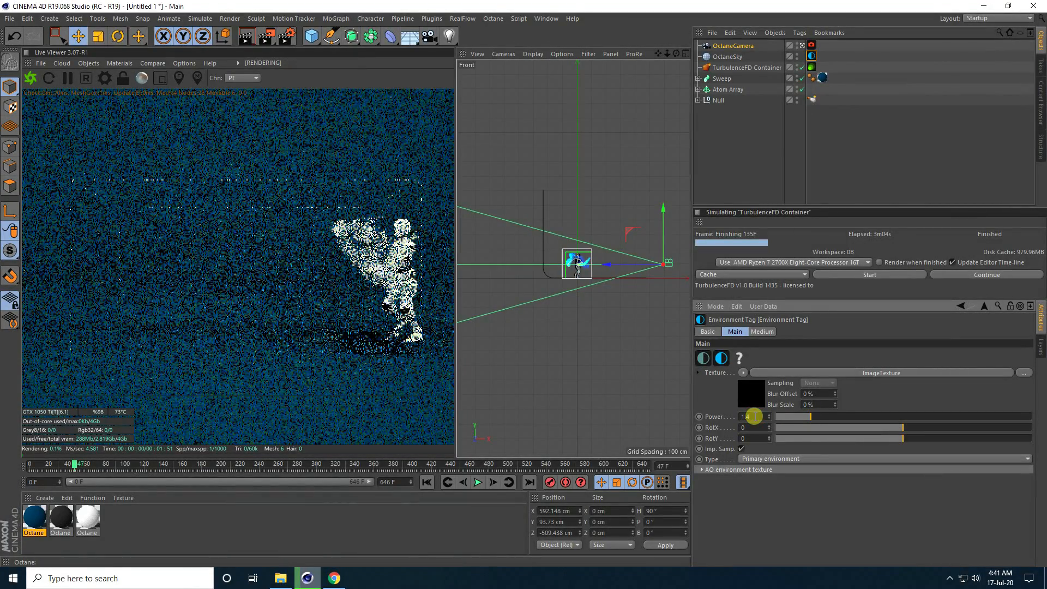
- Add an Octane area light and take the Perspective view out of the Octane camera to see the whole scene
click(94, 64)
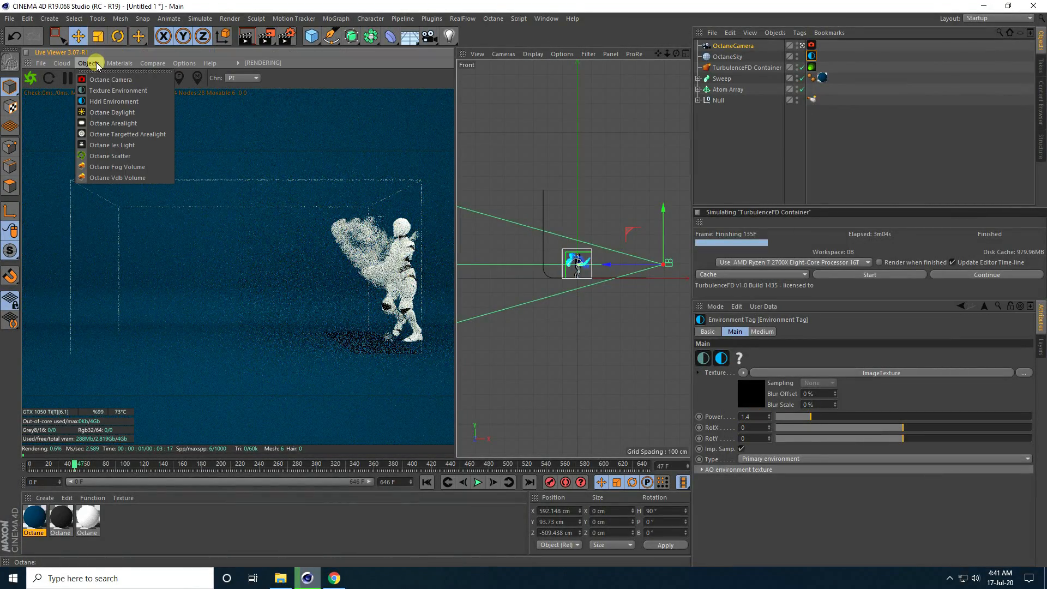
click(112, 123)
middle_click(570, 250)
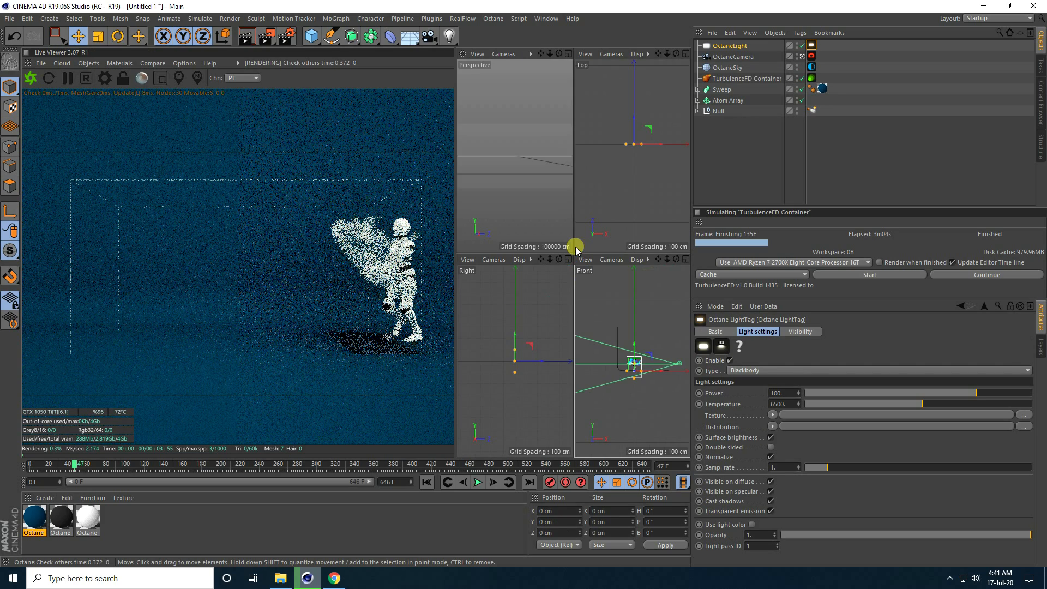
middle_click(552, 170)
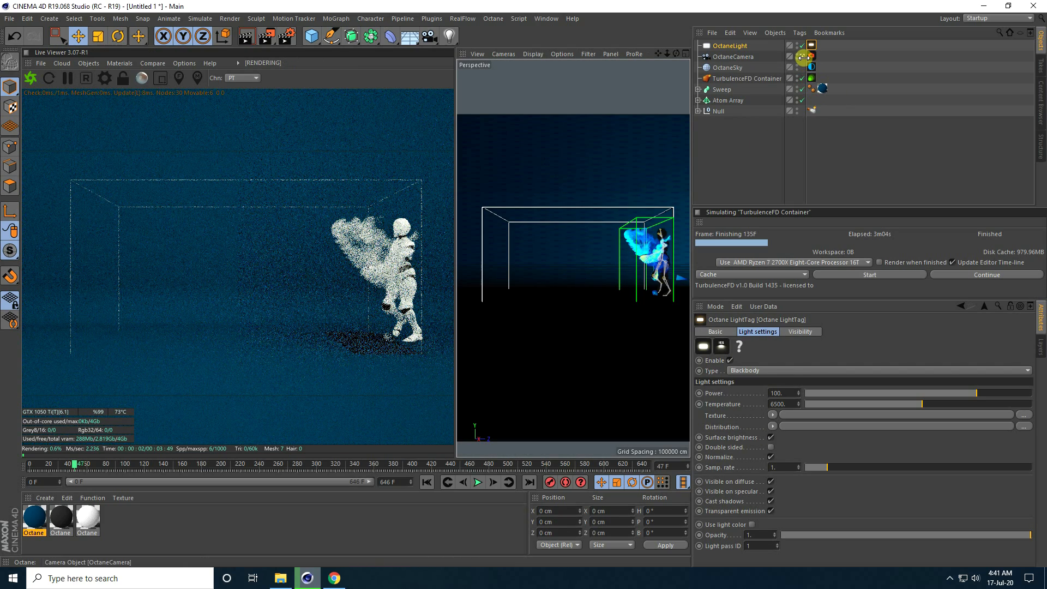
scroll(634, 206, up, 5)
scroll(575, 251, down, 10)
alt+drag(603, 246, 672, 301)
click(672, 301)
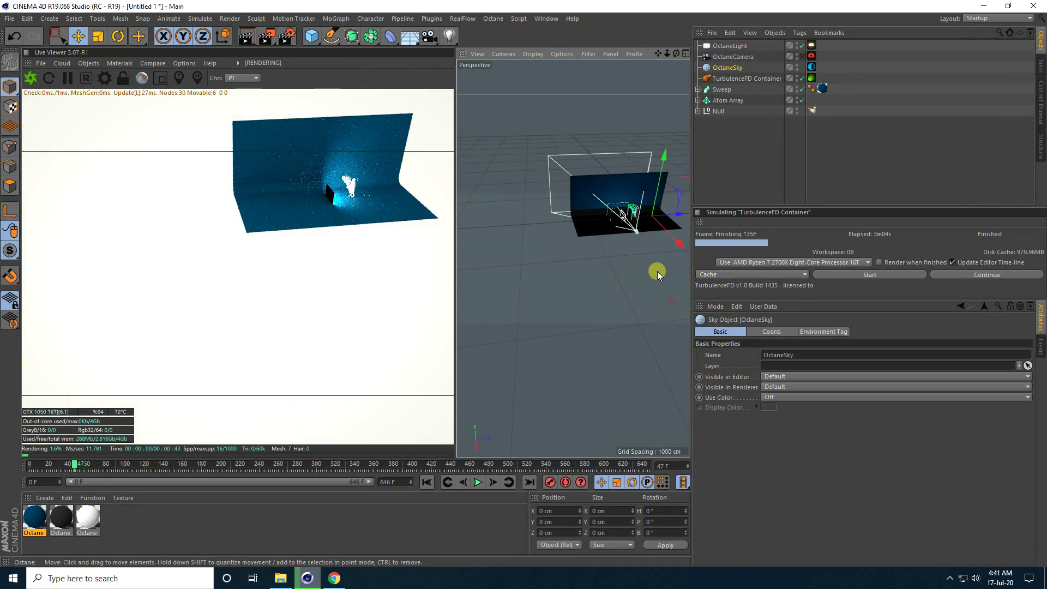
- Turn the area light to a 90° heading and move it in front of the backdrop to about X 1106 cm, Z -485 cm
click(666, 226)
alt+middle_drag(656, 226, 549, 232)
drag(529, 250, 571, 253)
key(r)
click(78, 36)
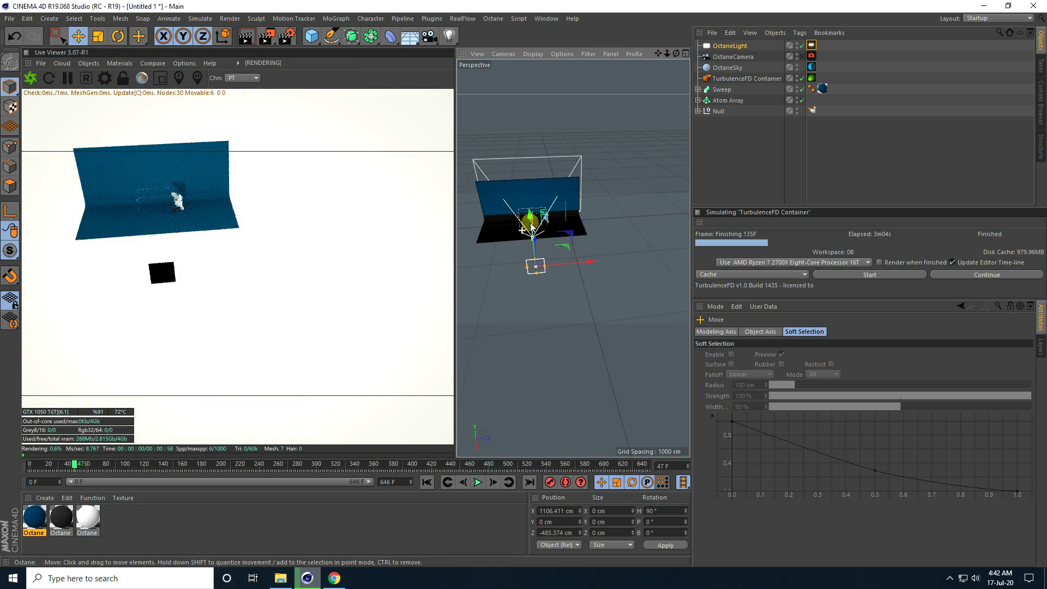
- Raise the area light above the dancer to about Y 536 cm
scroll(542, 211, up, 3)
scroll(542, 212, up, 1)
drag(568, 246, 571, 153)
alt+drag(559, 220, 634, 195)
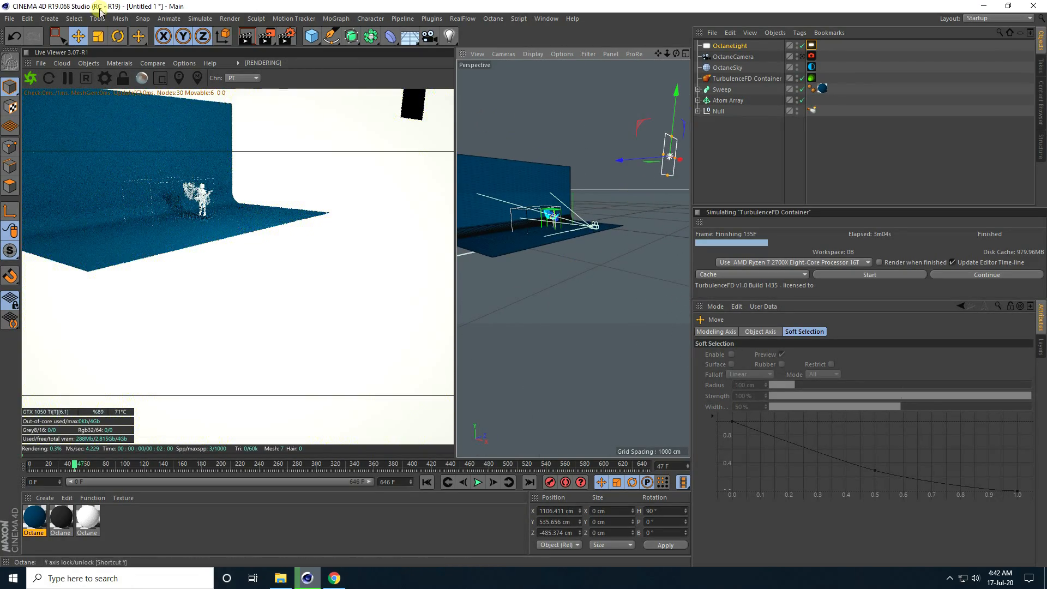
- Tilt the area light down to a pitch of about -36° and shift it to about X 1073 cm, Y 582 cm
click(119, 36)
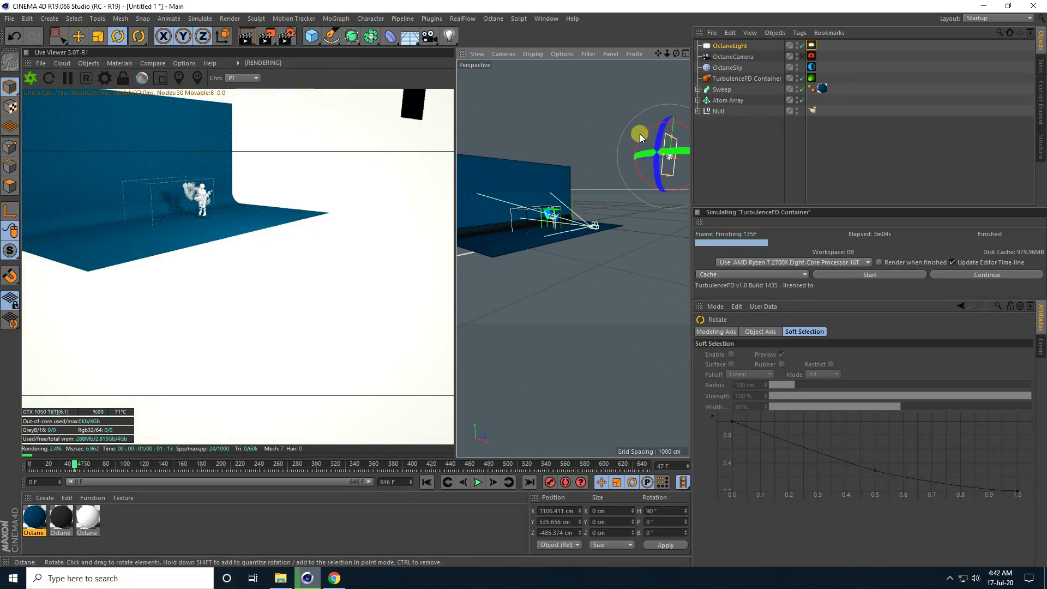
drag(643, 135, 637, 158)
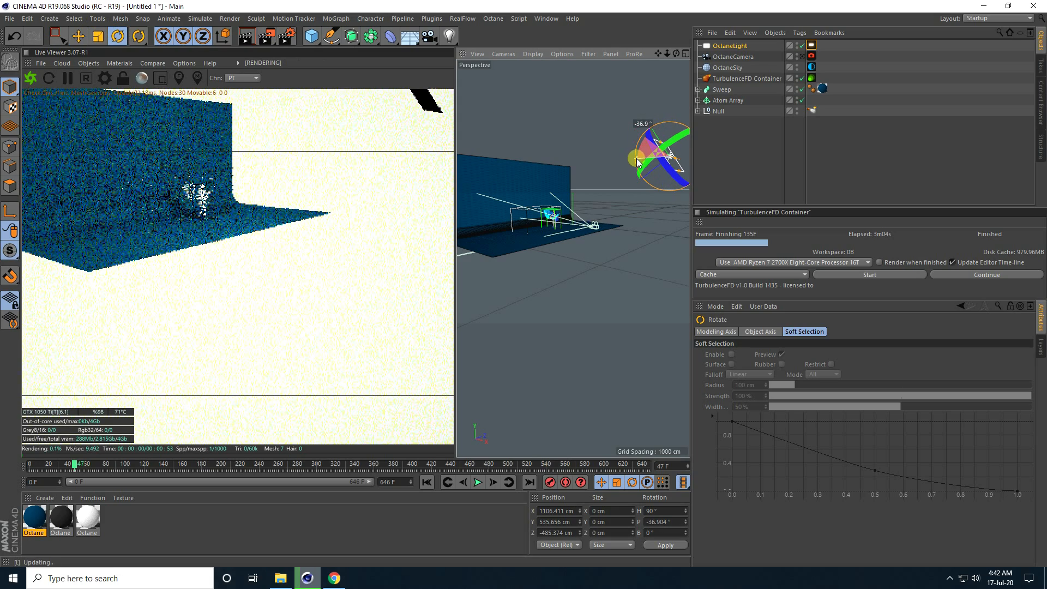
click(78, 36)
alt+drag(509, 250, 571, 139)
- Give the area light an RgbSpectrum texture in violet, with hue 250°, saturation 50% and value 100%
click(812, 45)
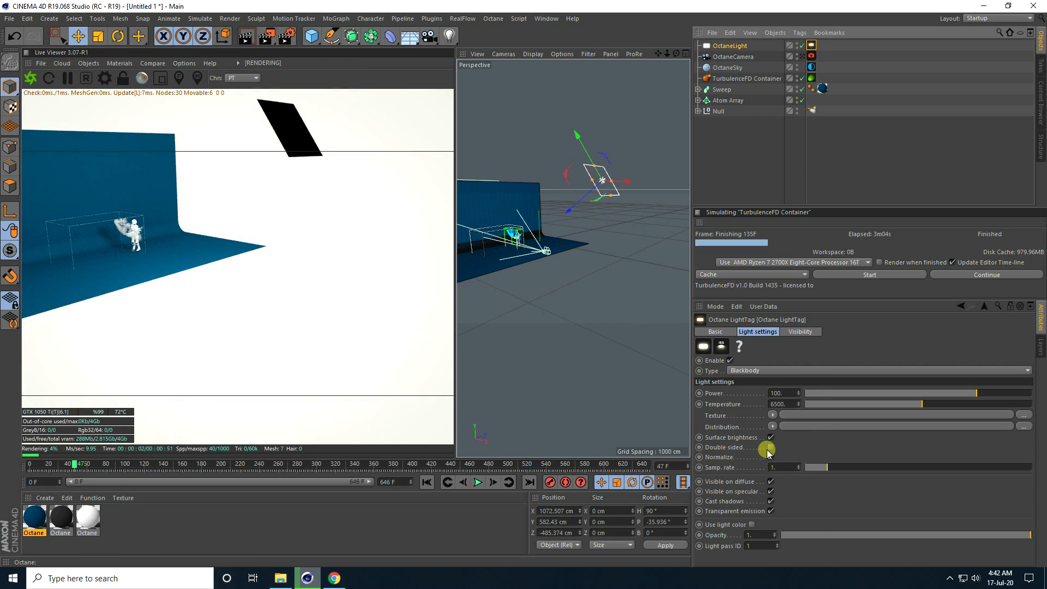
click(773, 417)
mouse_move(791, 328)
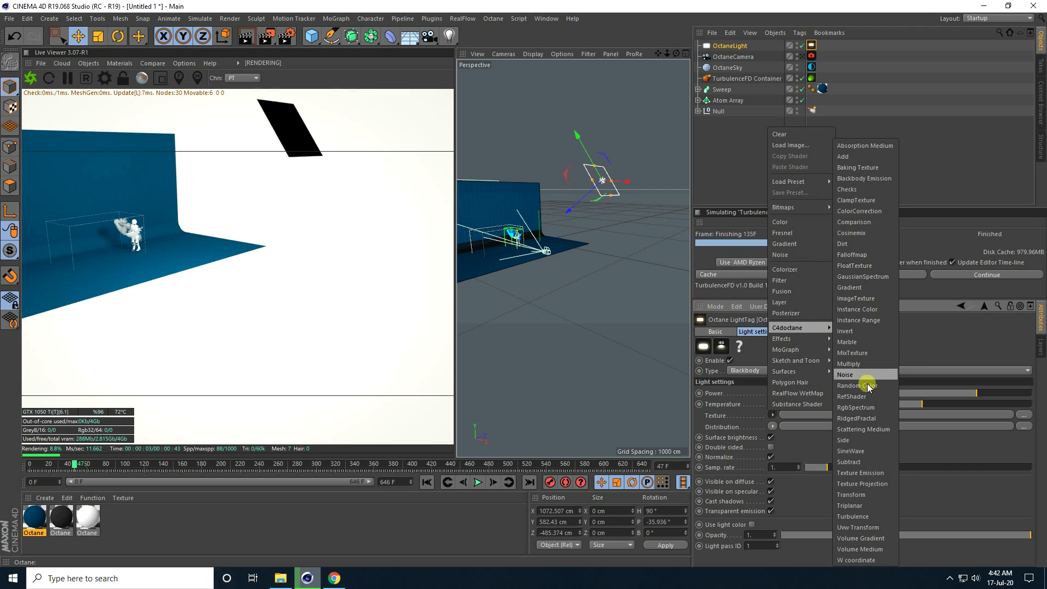
click(869, 410)
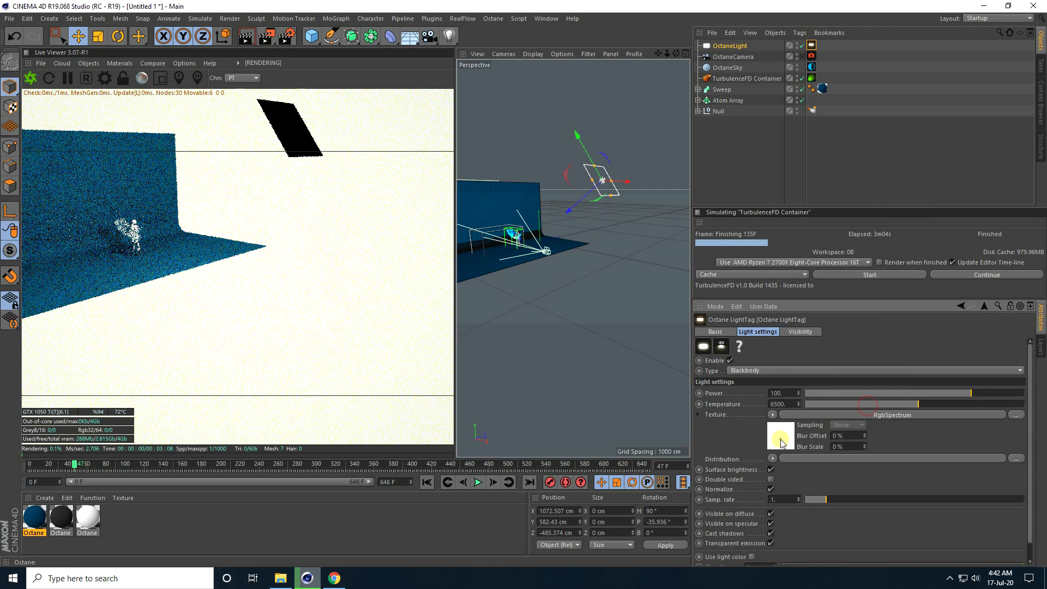
click(781, 438)
click(727, 361)
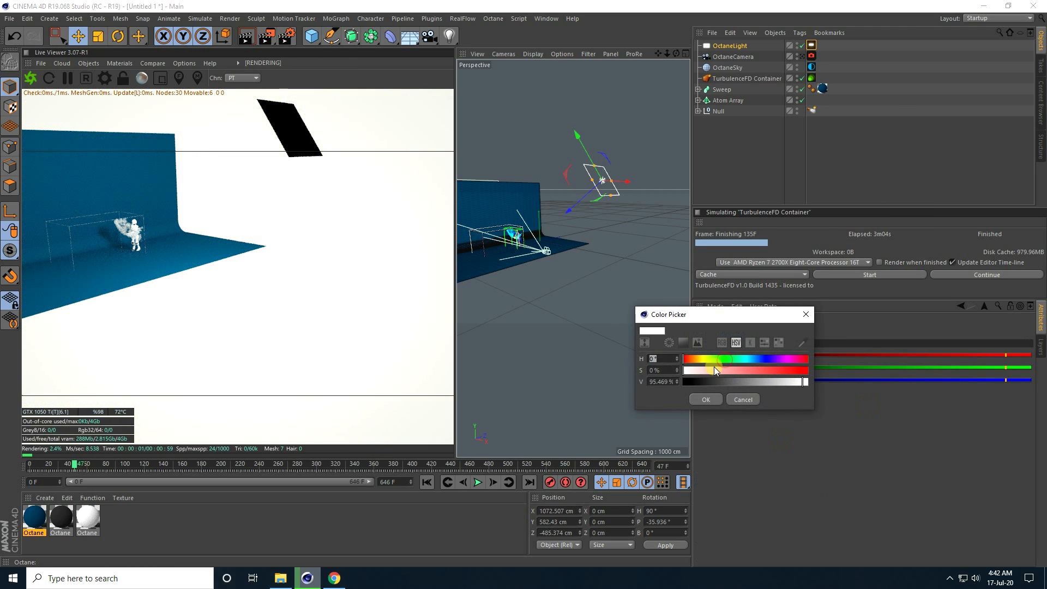
drag(715, 360, 757, 363)
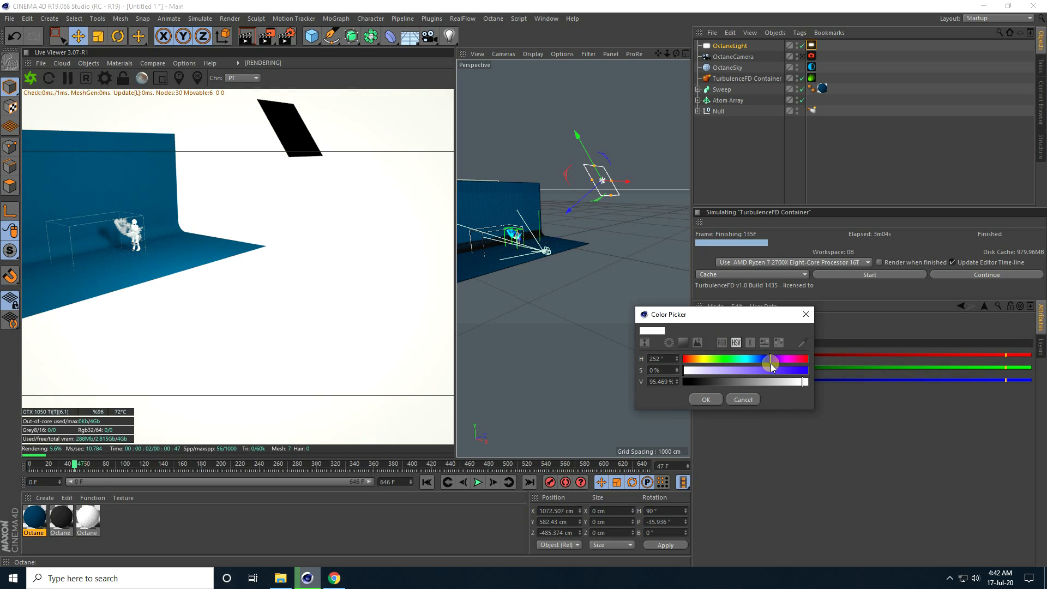
click(696, 371)
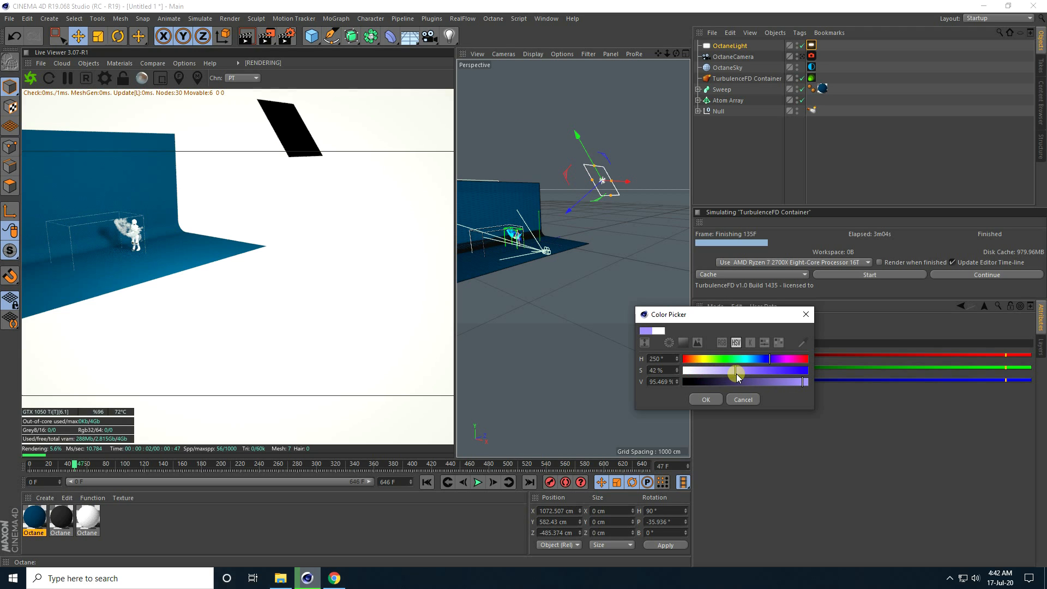
click(705, 403)
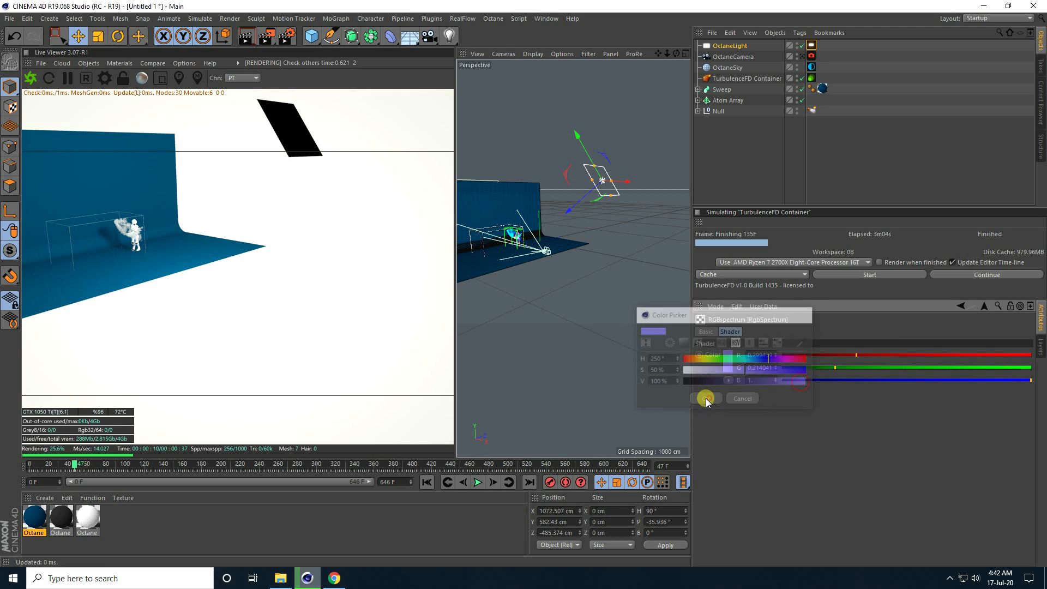
- Look through the Octane camera again, enable its post processing and set the bloom power to 10
click(802, 57)
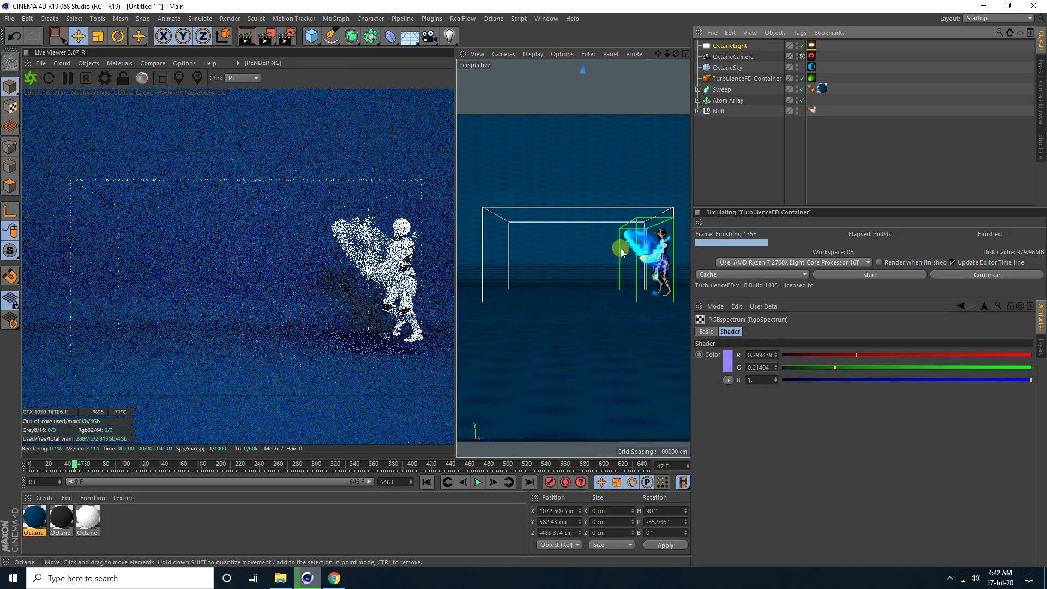
drag(457, 281, 463, 280)
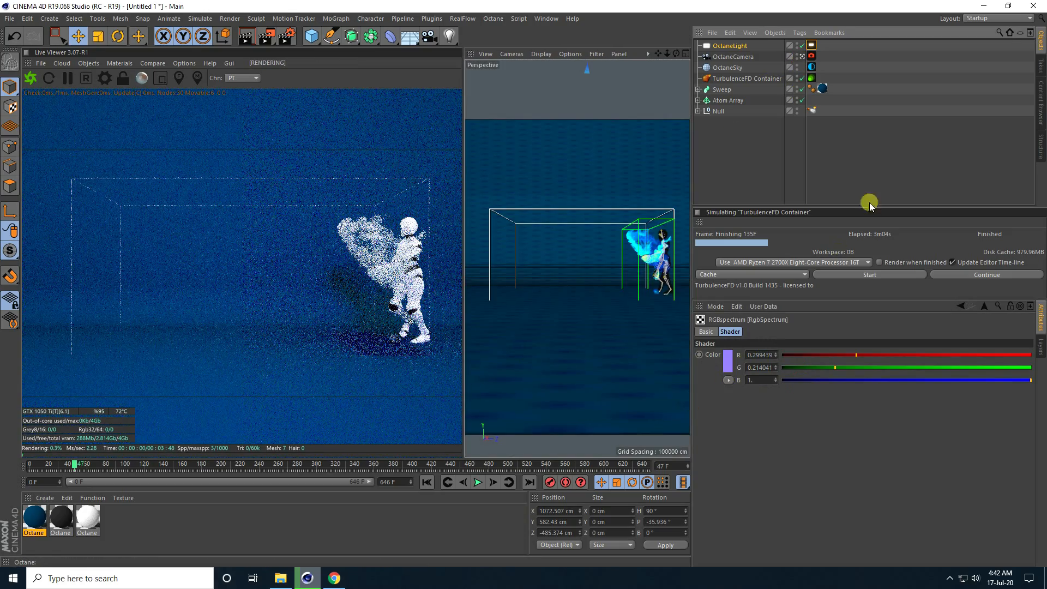
click(812, 57)
click(916, 332)
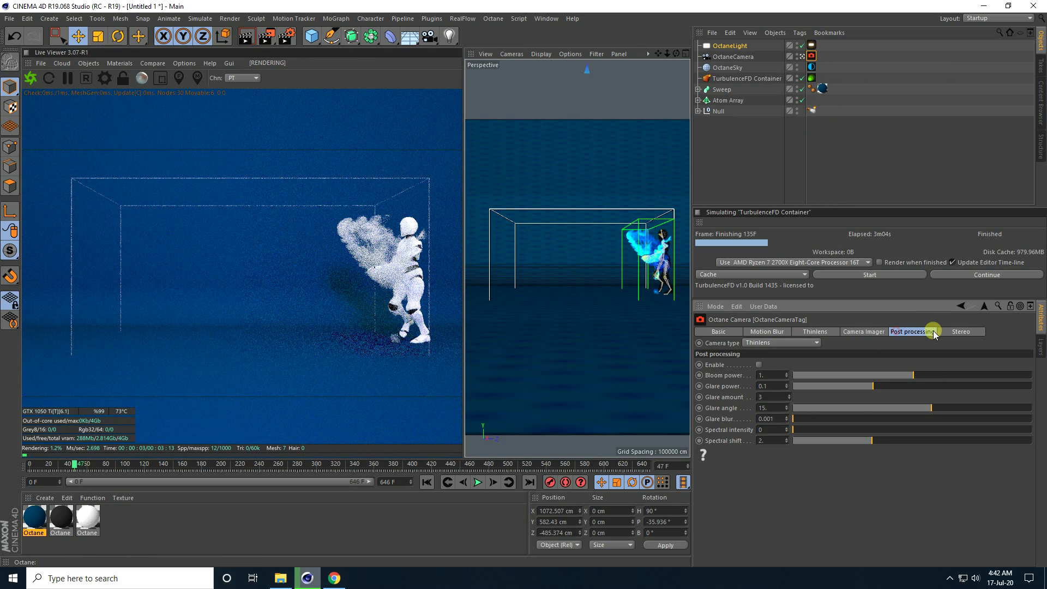
click(759, 366)
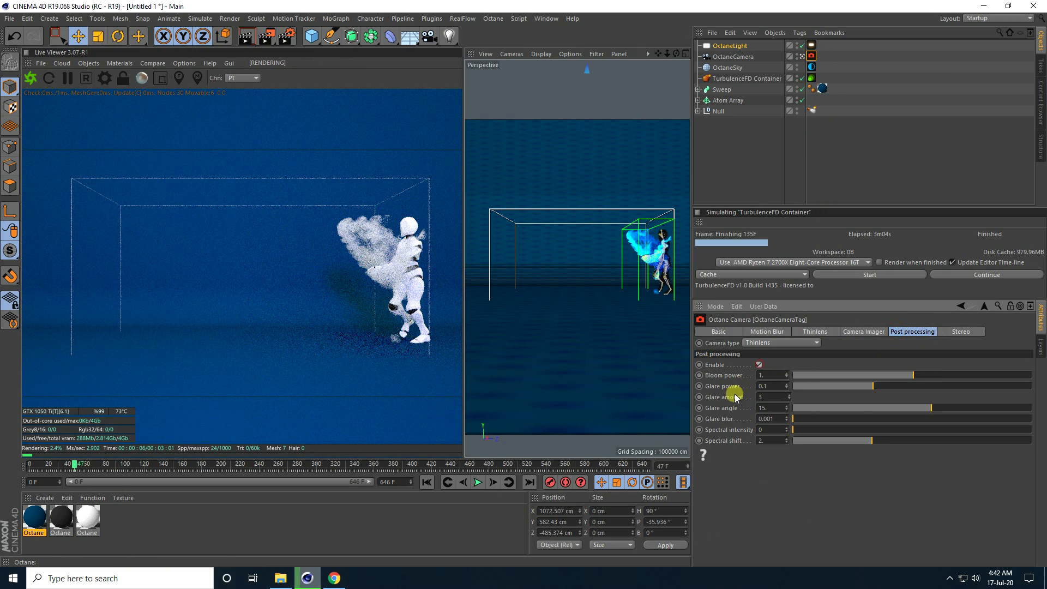
drag(771, 375, 713, 388)
text(10)
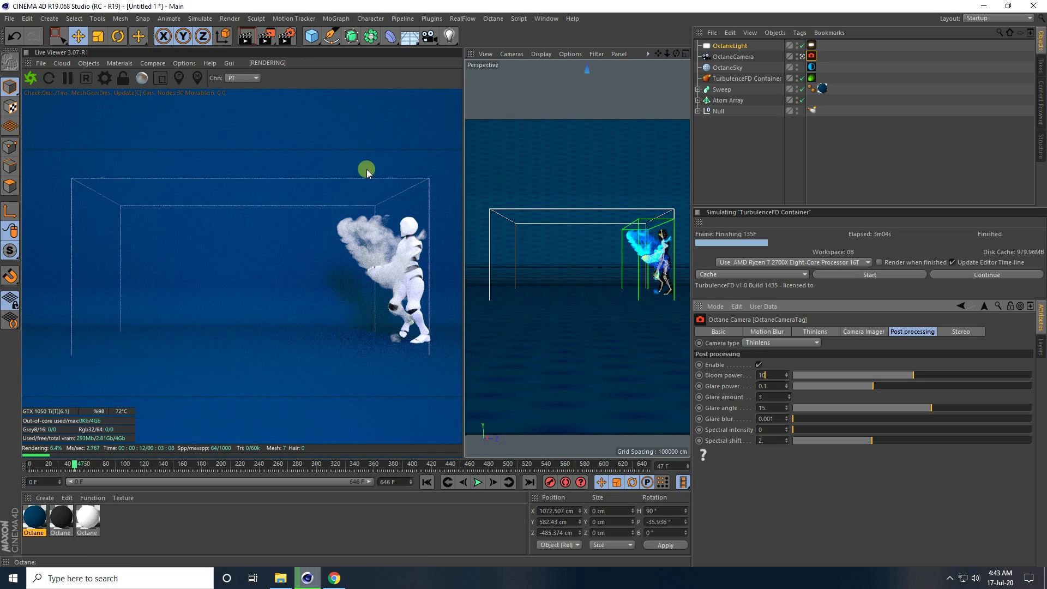
- Create a new Octane diffuse material and add a texture emission to it
click(48, 497)
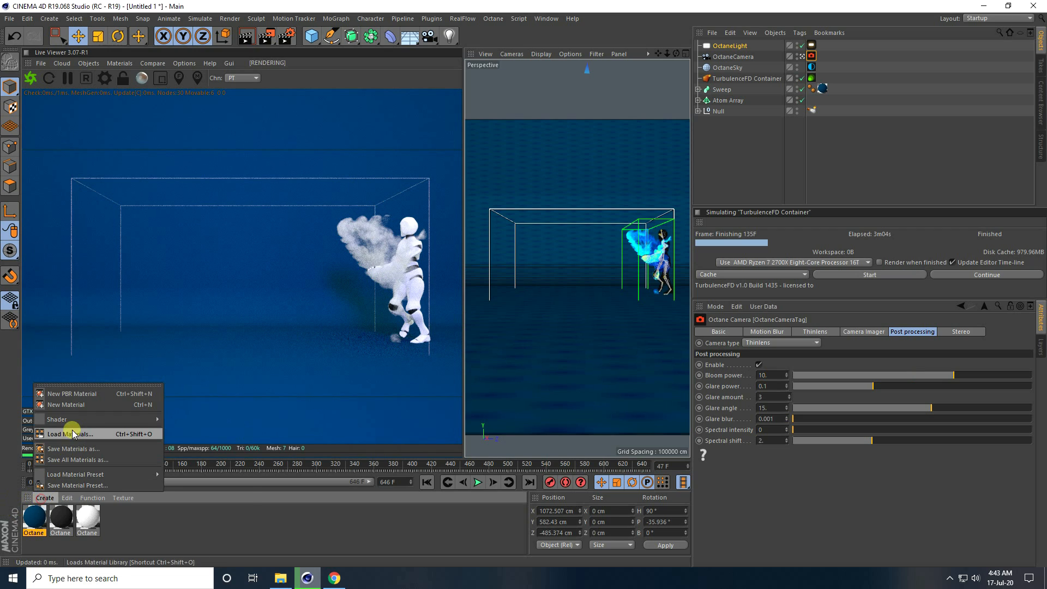
mouse_move(77, 420)
mouse_move(211, 395)
click(281, 397)
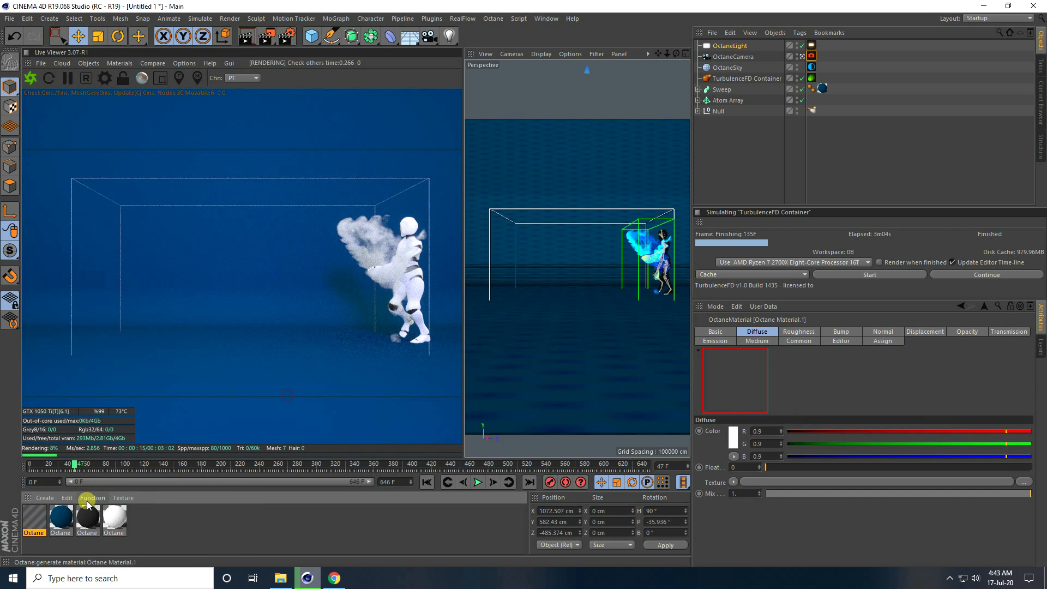
double_click(34, 520)
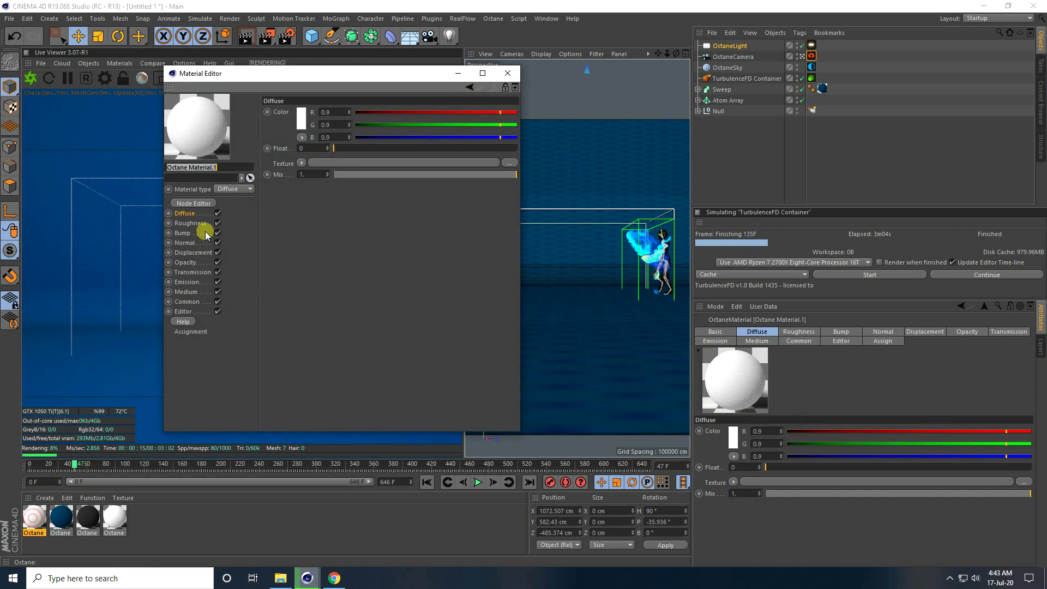
click(186, 282)
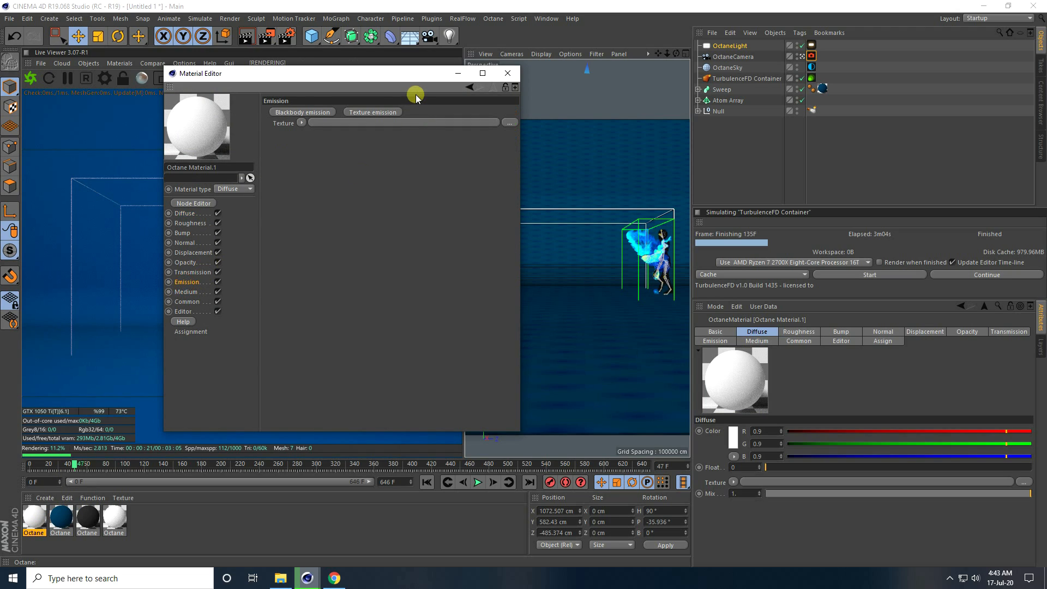
click(368, 112)
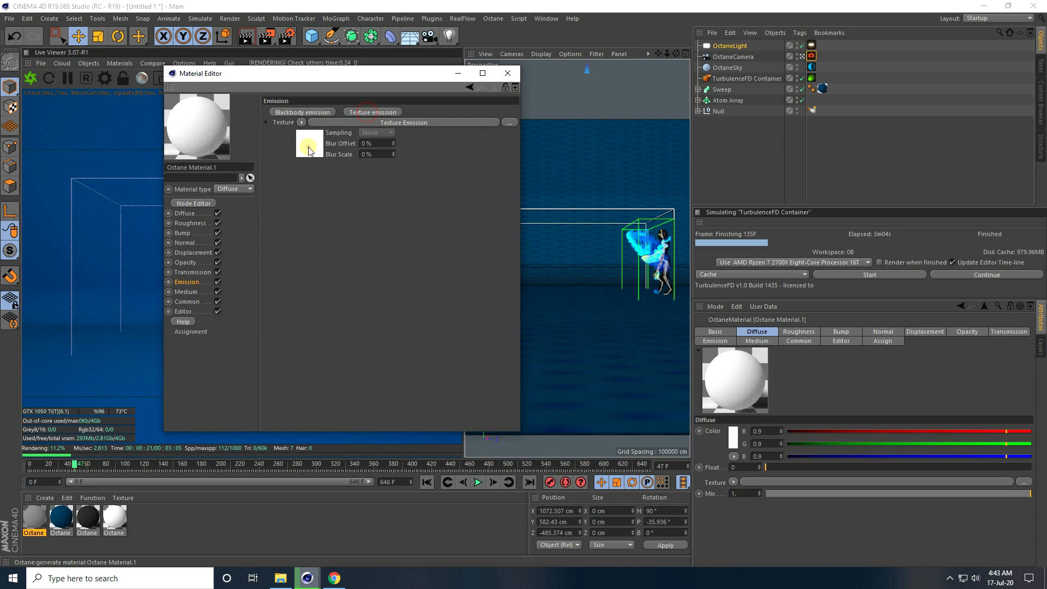
- Give the material's texture emission an RgbSpectrum texture in bright blue, with hue 200° and saturation 100%
click(306, 152)
click(340, 139)
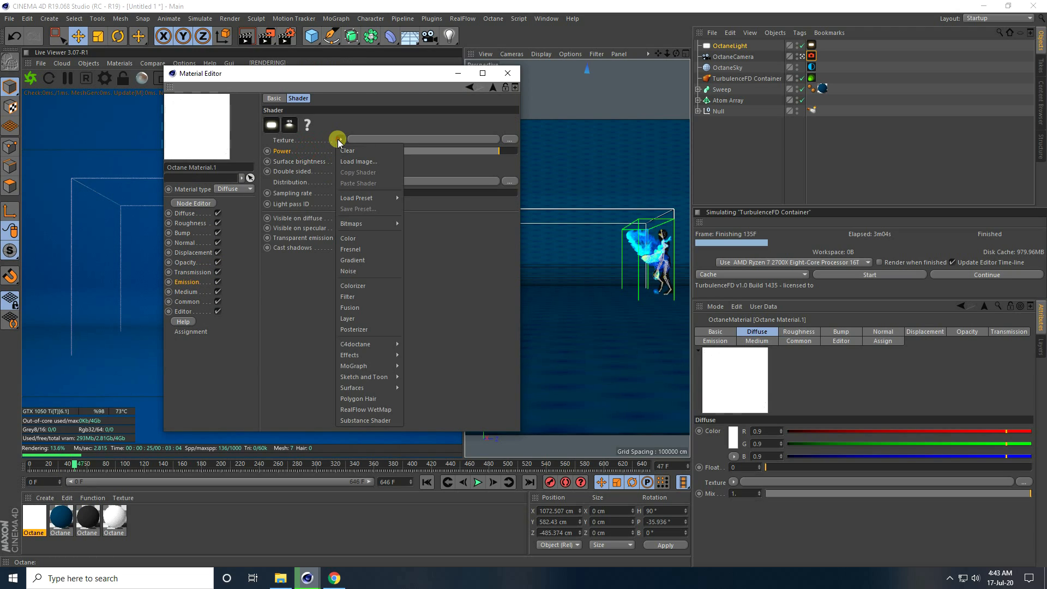
mouse_move(364, 344)
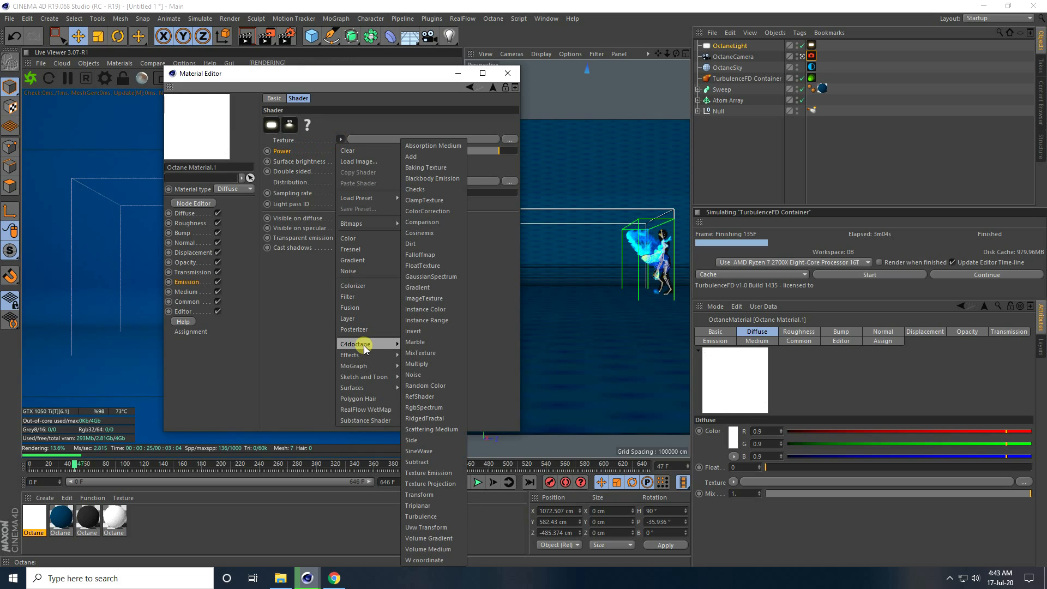
click(437, 409)
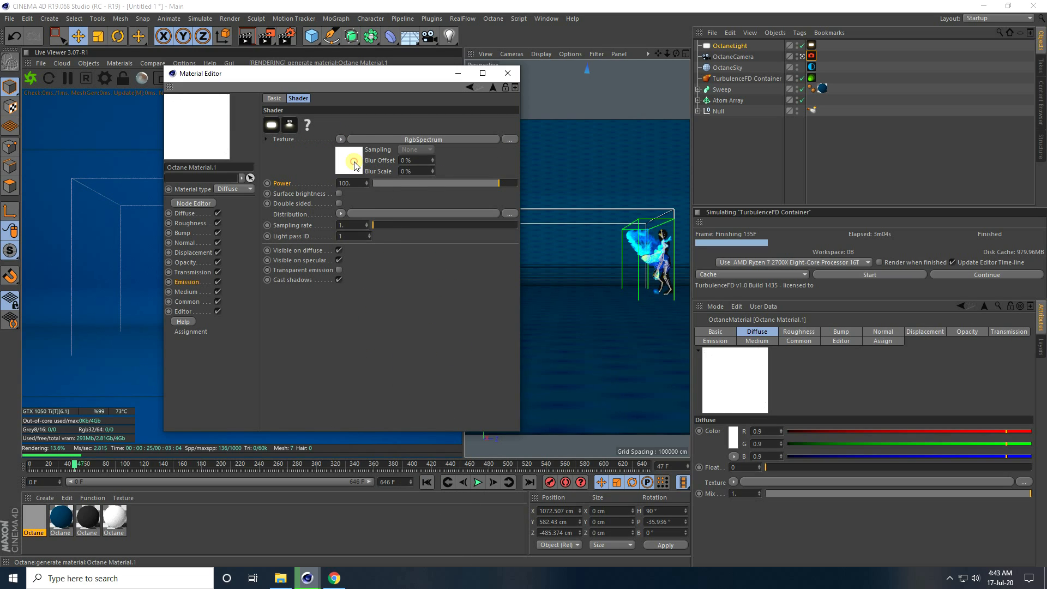
click(354, 161)
click(300, 131)
click(300, 131)
drag(300, 131, 377, 154)
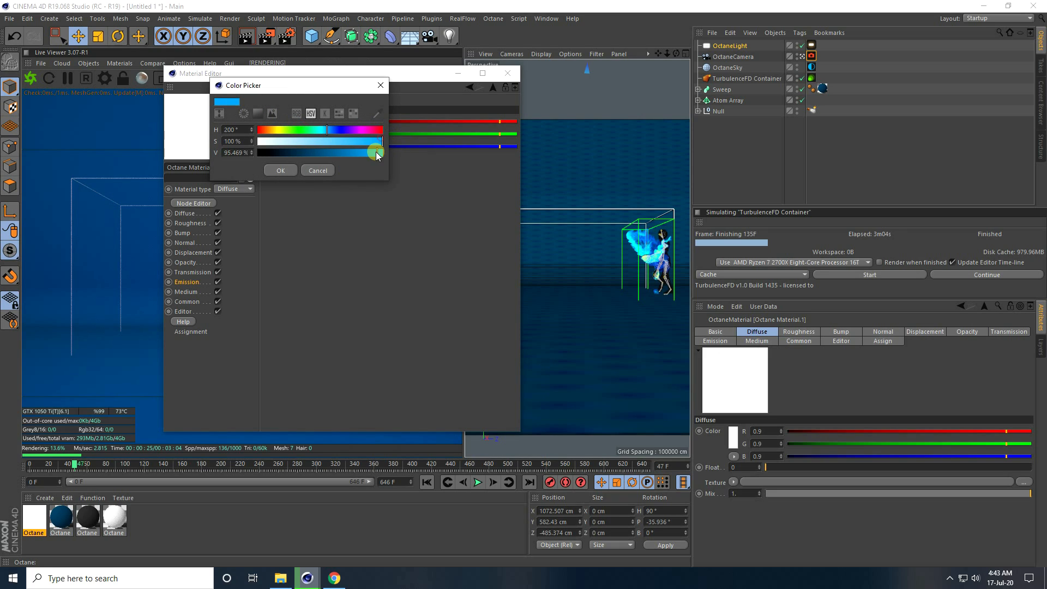
click(280, 171)
- Set the texture emission's power to 50 and enable surface brightness and double sided
click(469, 87)
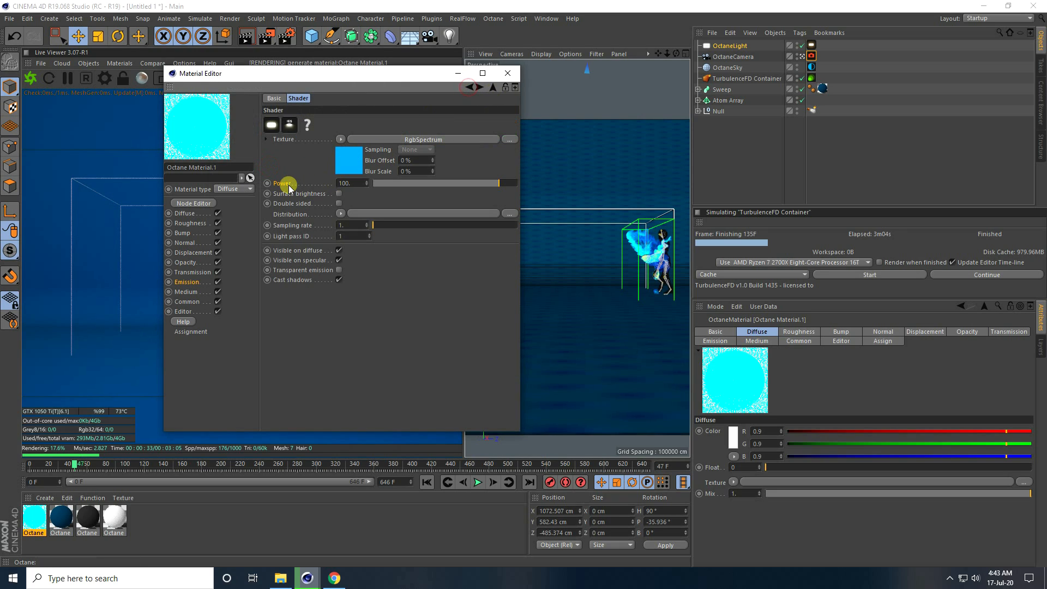
text(50)
key(Return)
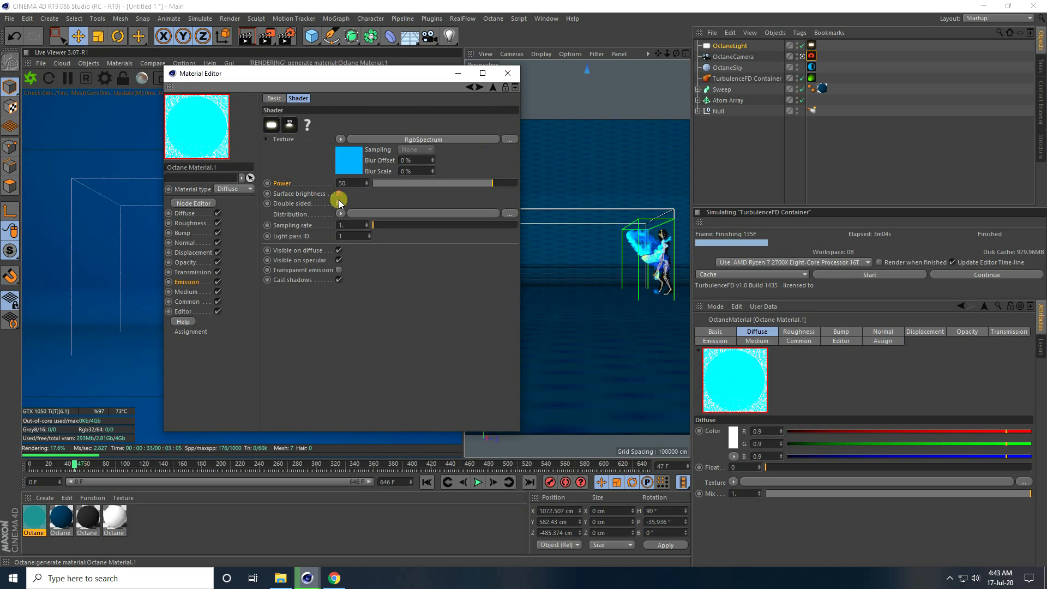
click(339, 202)
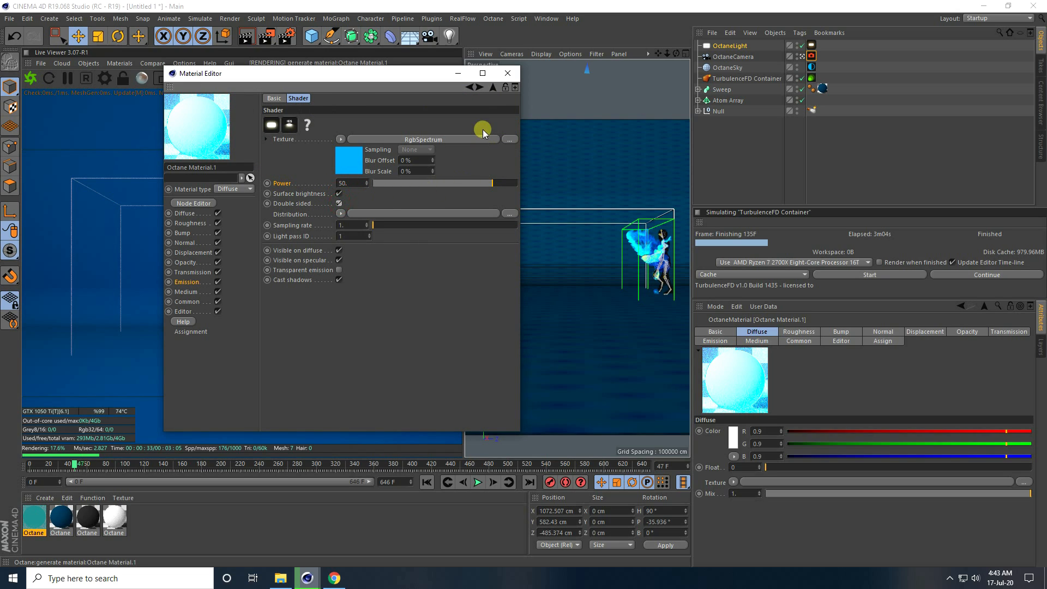
- Apply the new glowing blue material to the Atom Array and widen the Live Viewer
click(509, 73)
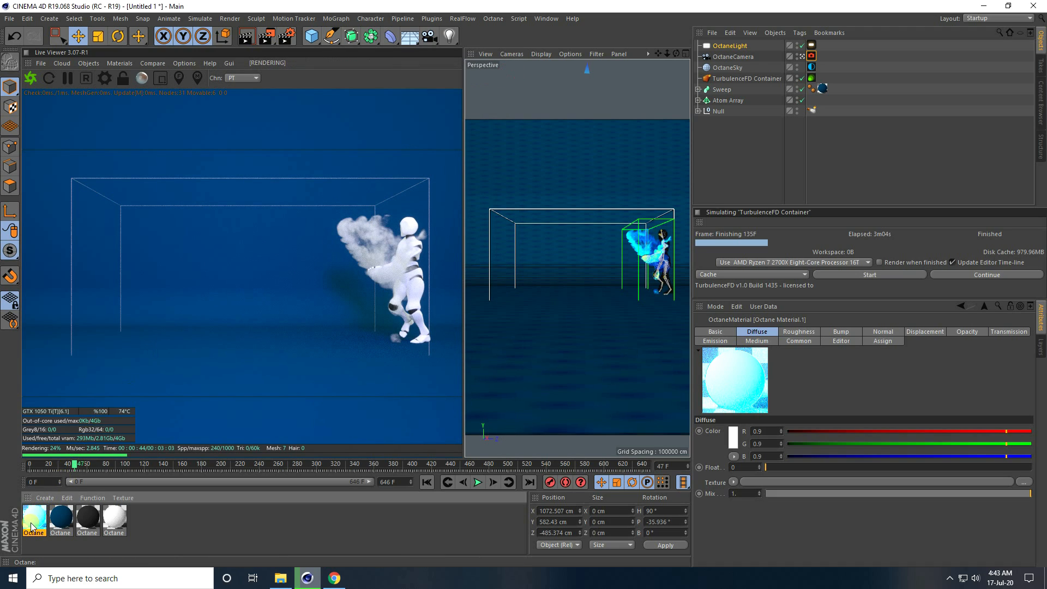
drag(35, 523, 725, 100)
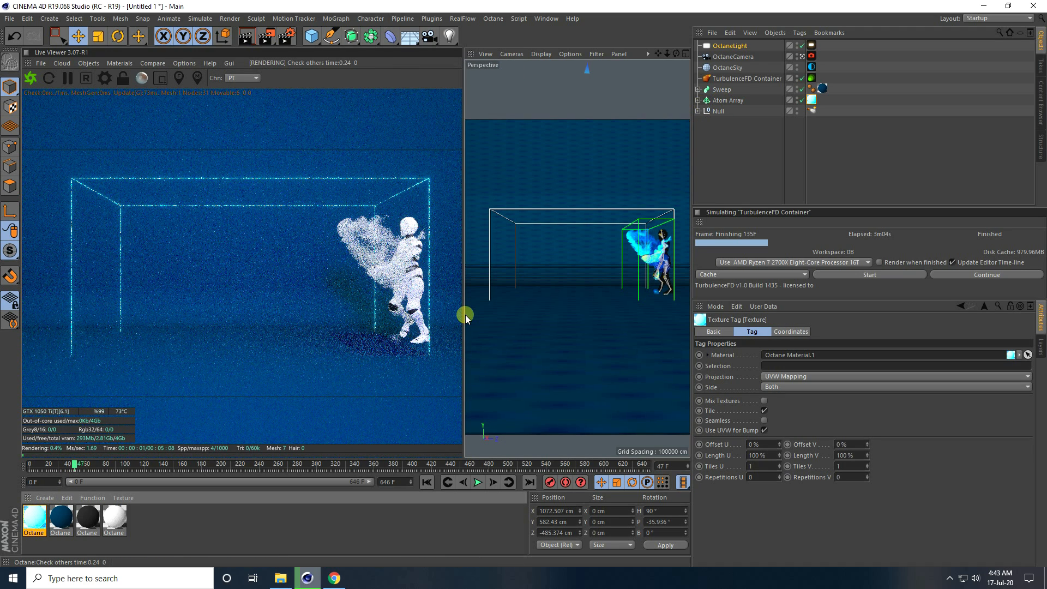
drag(463, 313, 501, 322)
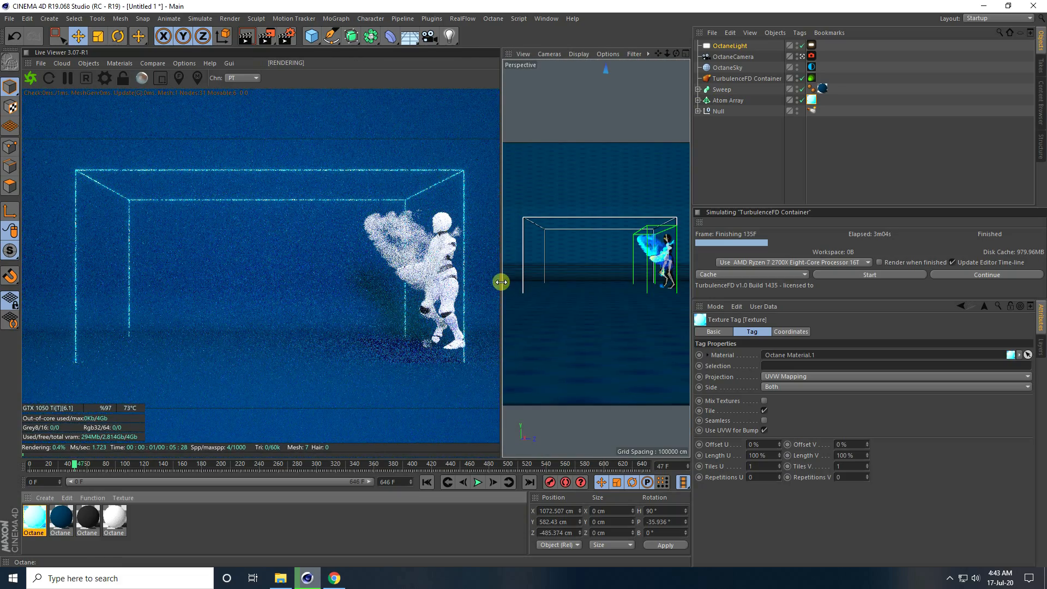
- Play the animation from the first frame and stop it at about frame 93 to check the glowing box and smoke
click(427, 483)
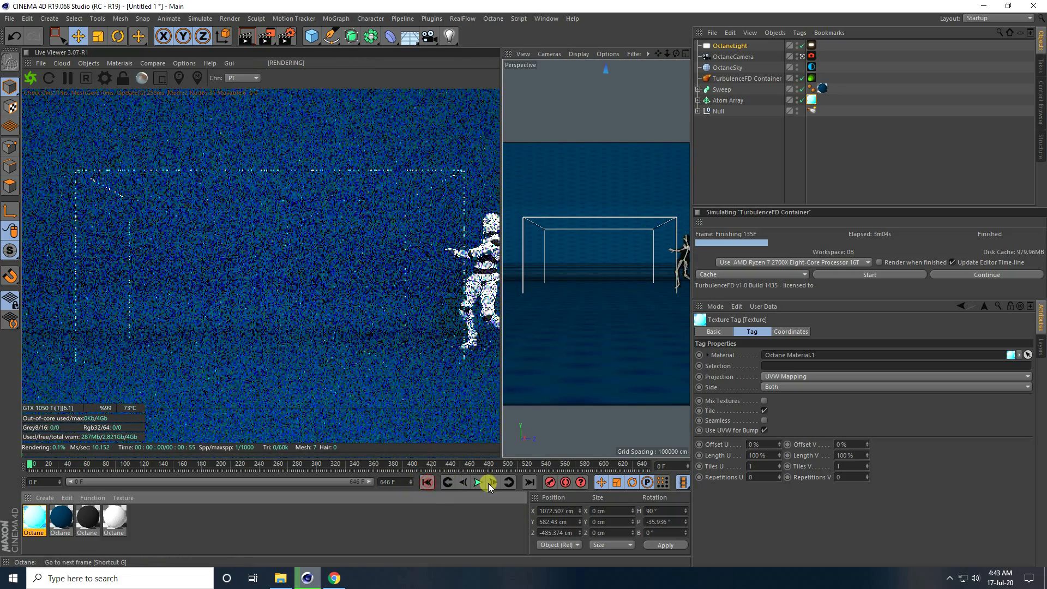
click(479, 482)
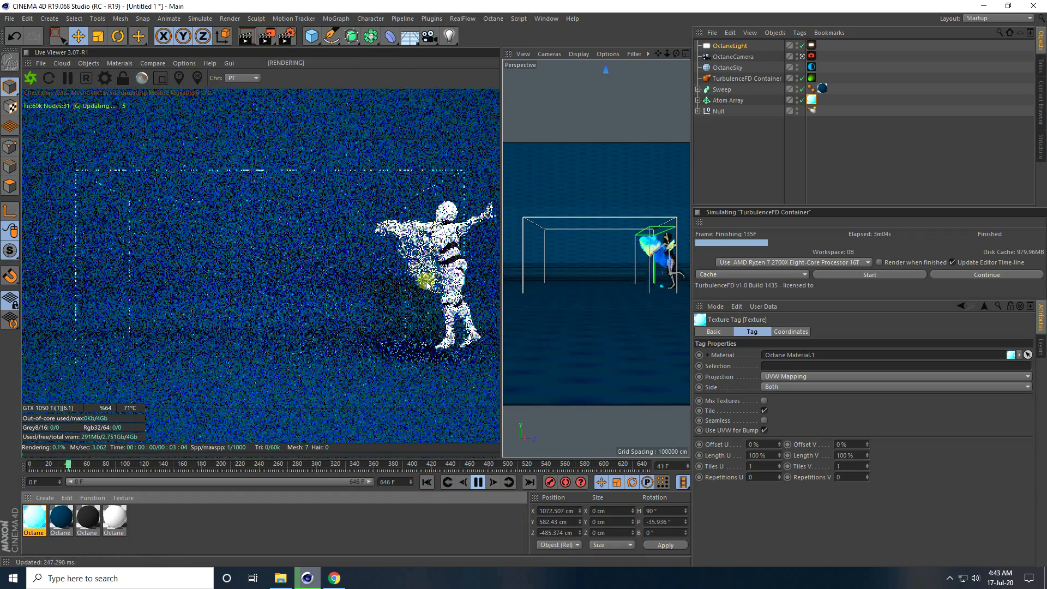
click(477, 482)
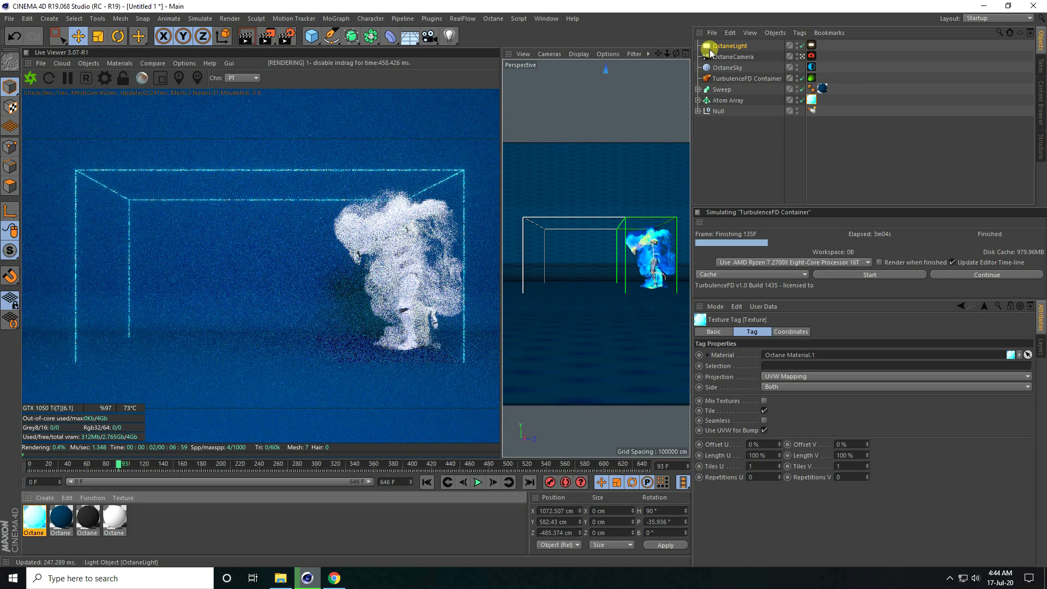
- Turn off camera visibility and shadow visibility for the Octane light
click(810, 45)
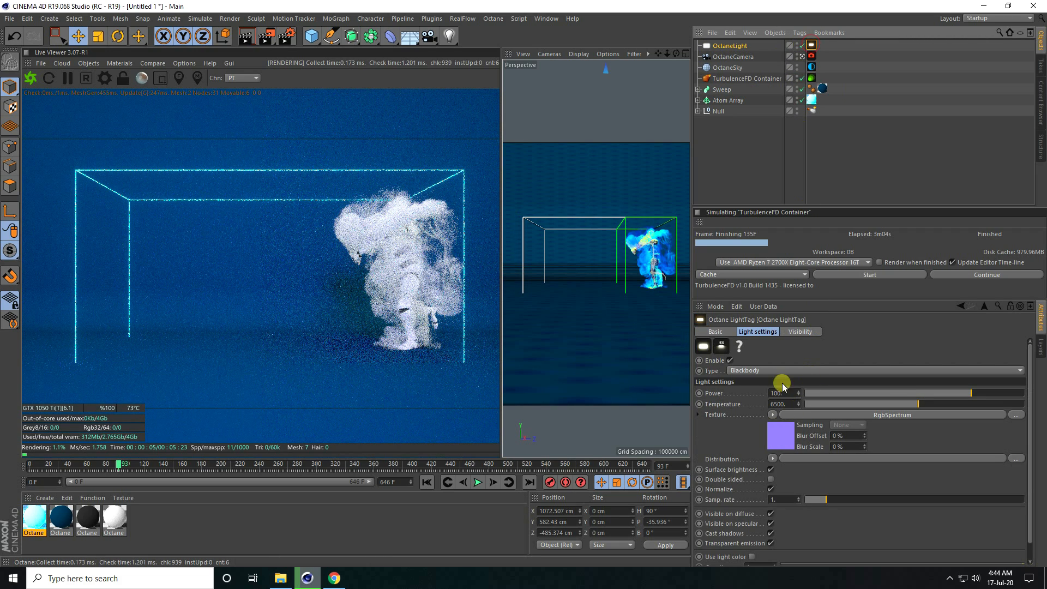
click(802, 332)
click(756, 393)
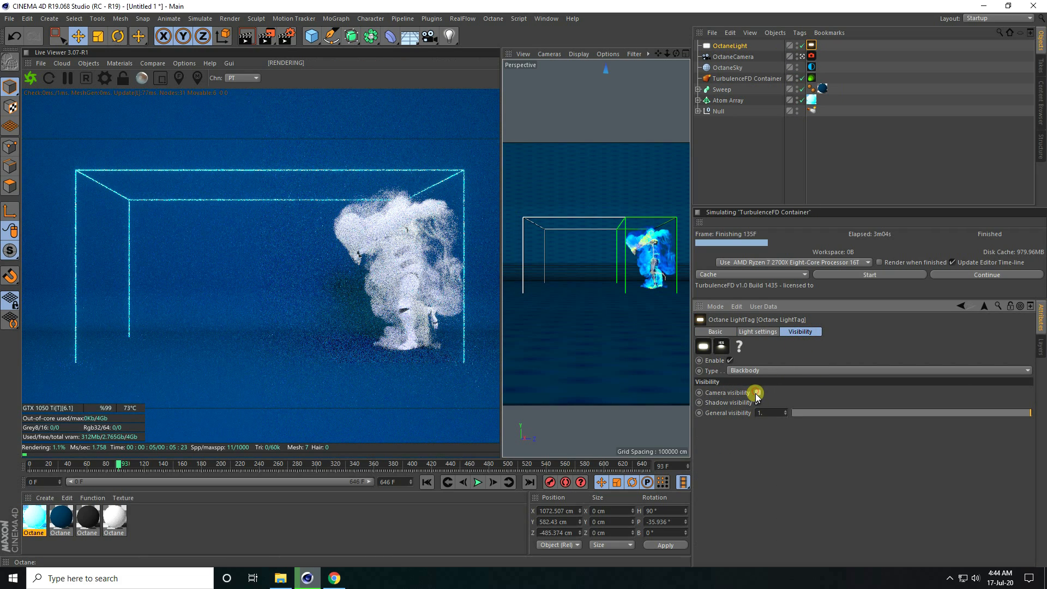
click(759, 403)
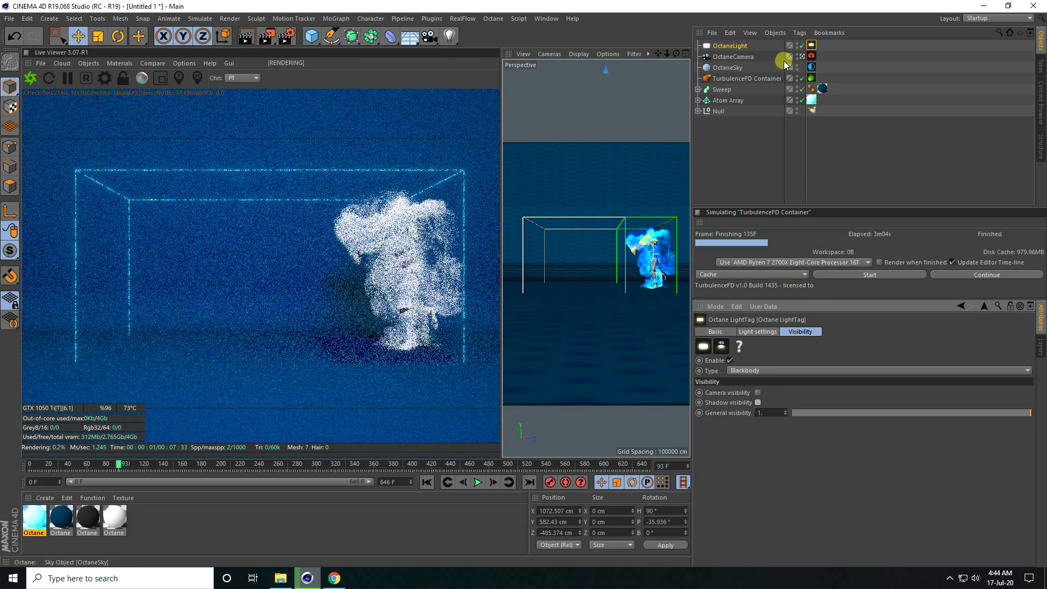
- Enable the Octane camera's imager, set saturate to white to 0.2 and turn on neutral response
click(811, 56)
click(727, 47)
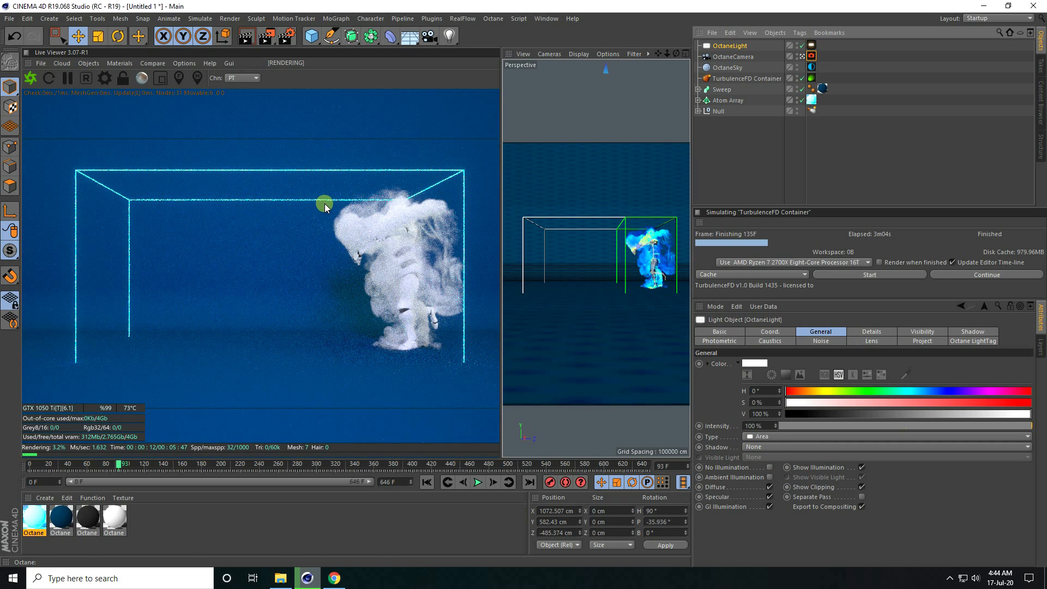
click(811, 56)
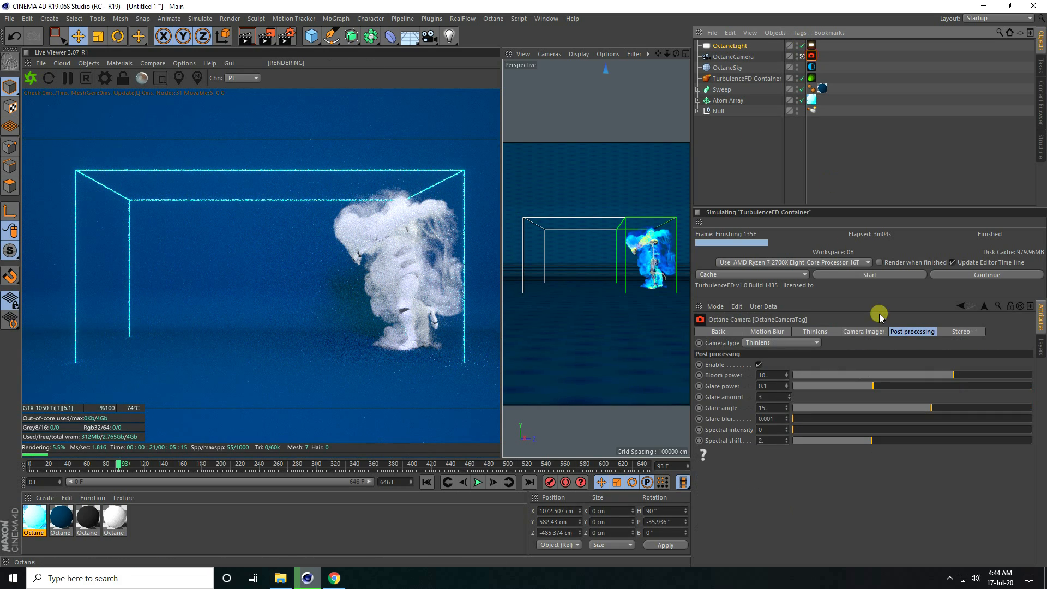
click(862, 332)
click(780, 364)
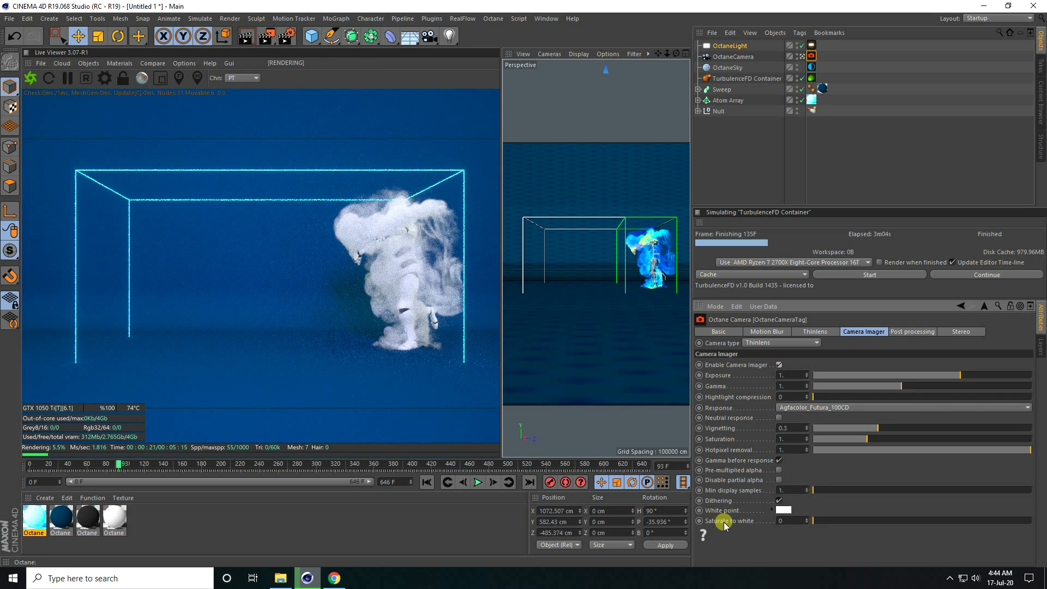
click(794, 521)
text(0.2)
key(Return)
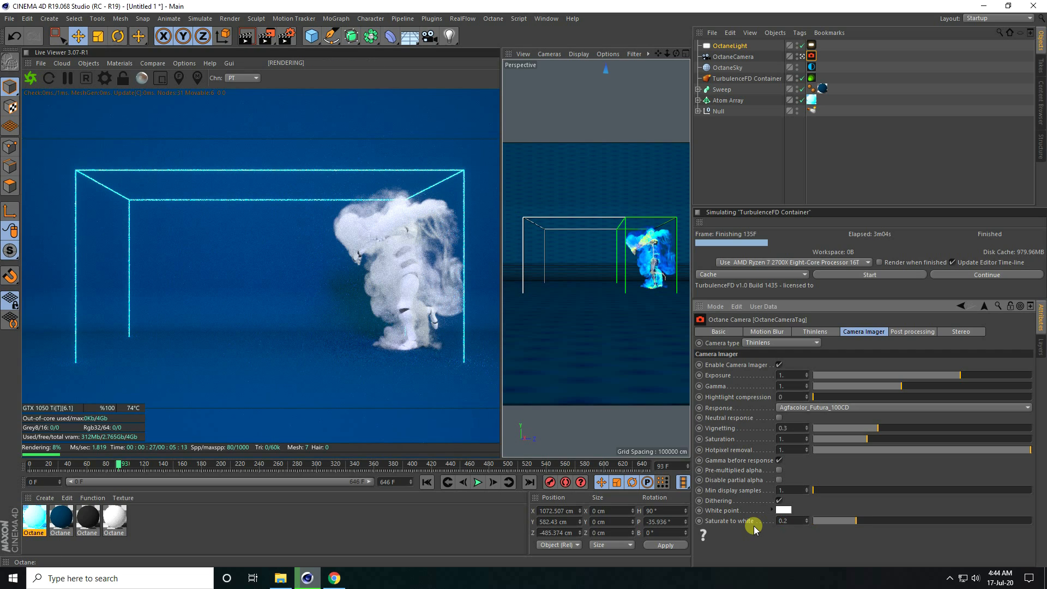
click(779, 418)
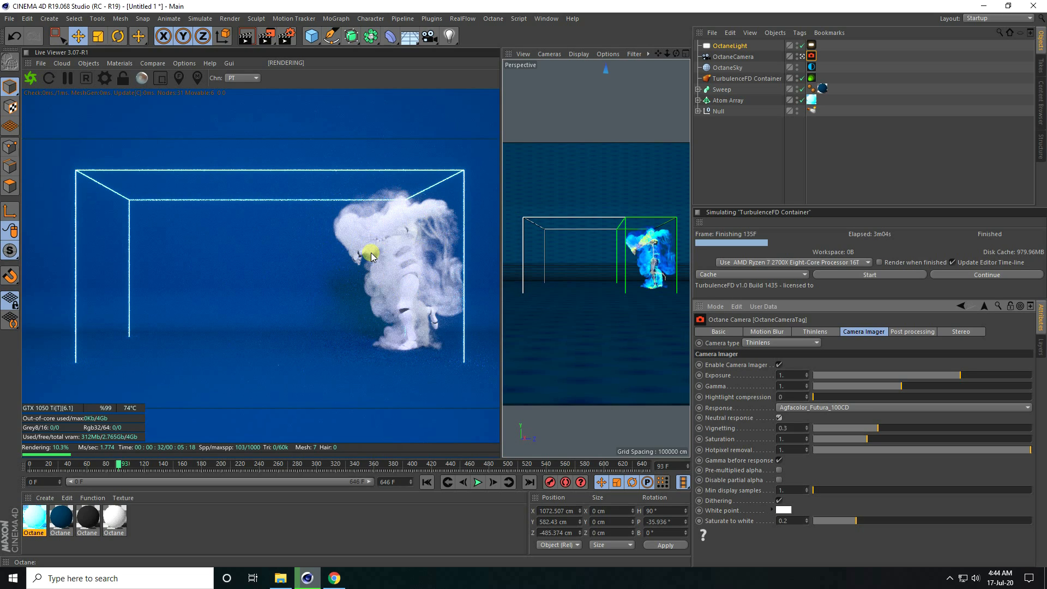
- Set the render output's frame range to All Frames
click(289, 37)
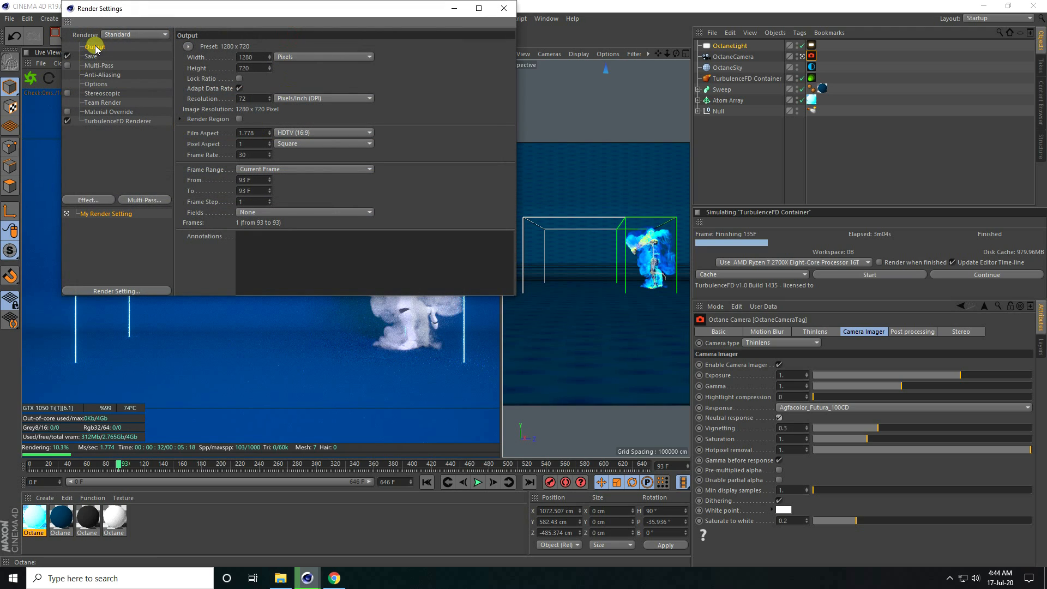
click(269, 169)
click(269, 204)
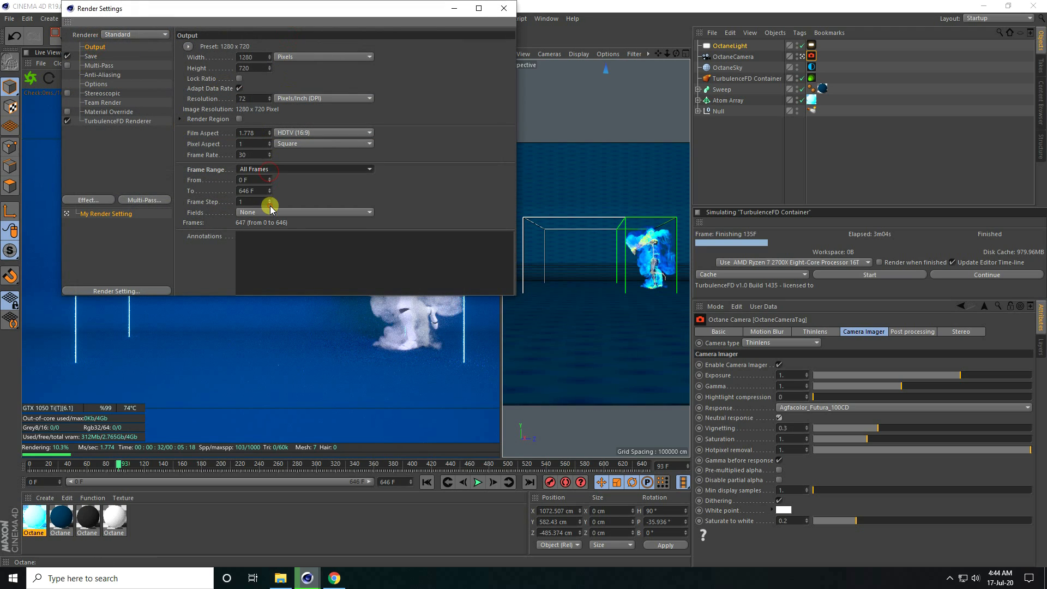
- Switch the renderer to Octane Renderer and enable the use of all GPUs
click(121, 34)
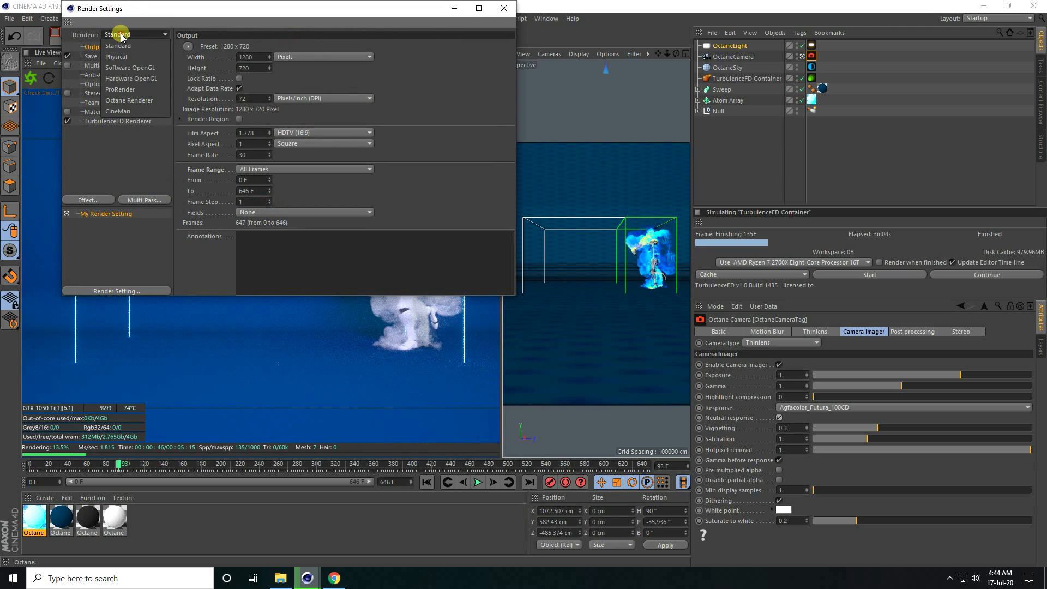
click(131, 101)
click(111, 122)
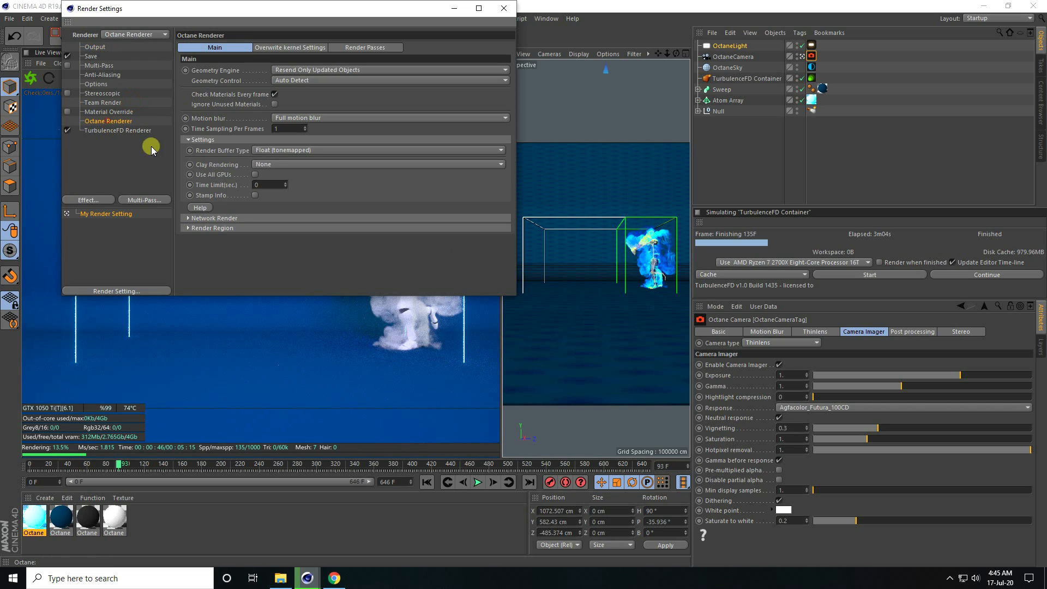
click(254, 174)
- Choose a different image format for the saved render files
click(90, 56)
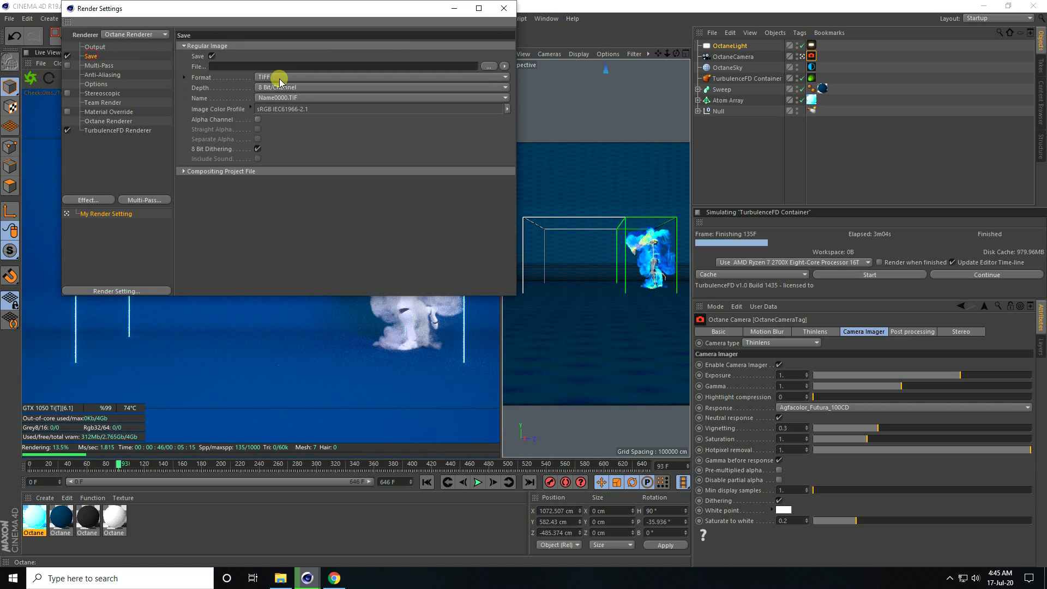
click(273, 77)
click(265, 154)
- Set the render save path to a file named ad in a new Desktop folder named ren
click(488, 66)
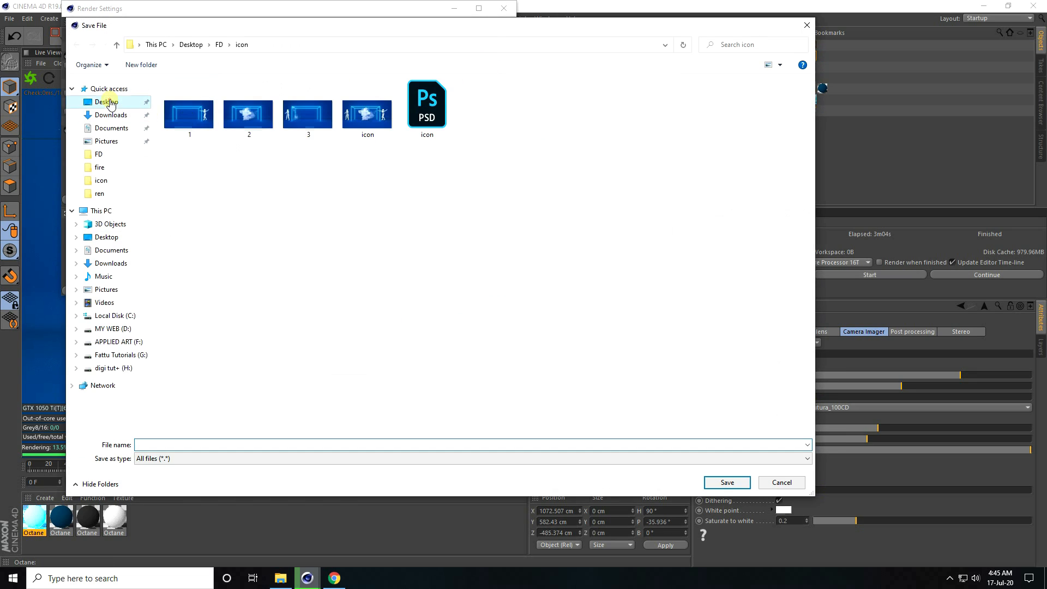
click(106, 102)
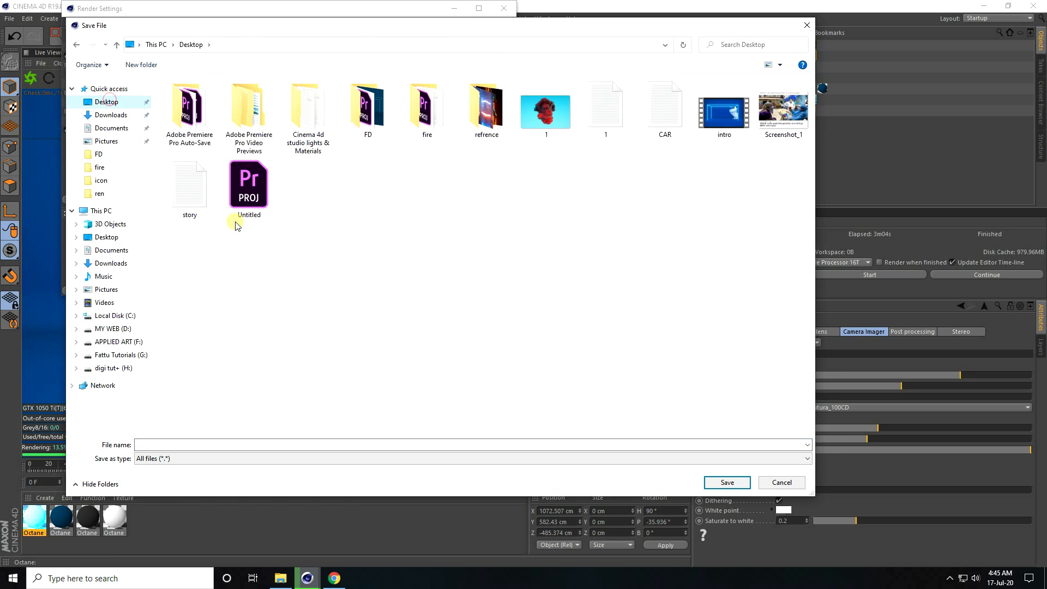
right_click(310, 251)
mouse_move(339, 343)
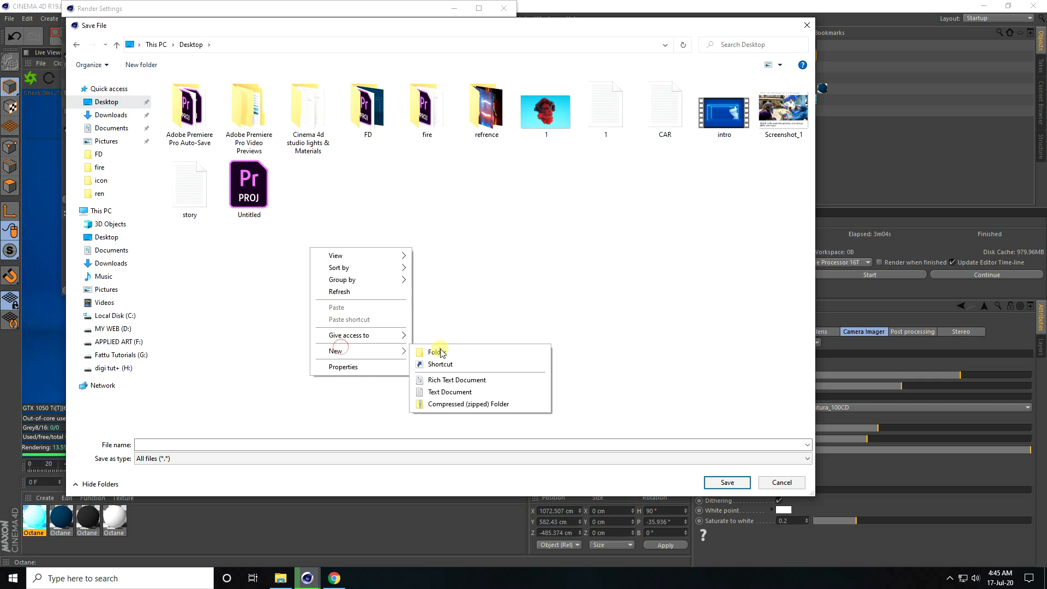
click(439, 348)
text(ren)
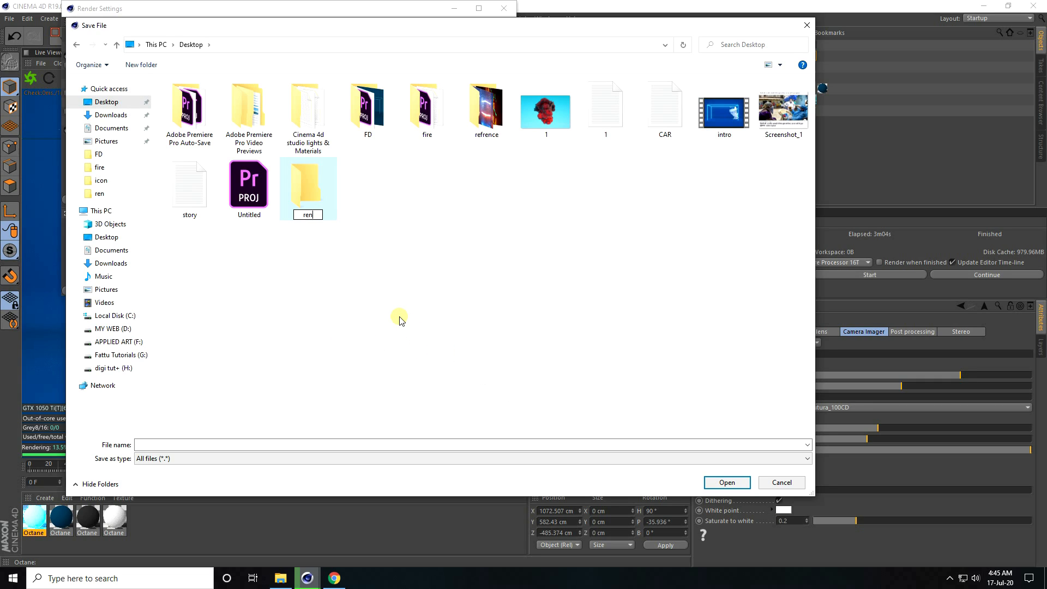
key(Return)
key(Return)
click(379, 445)
text(ad)
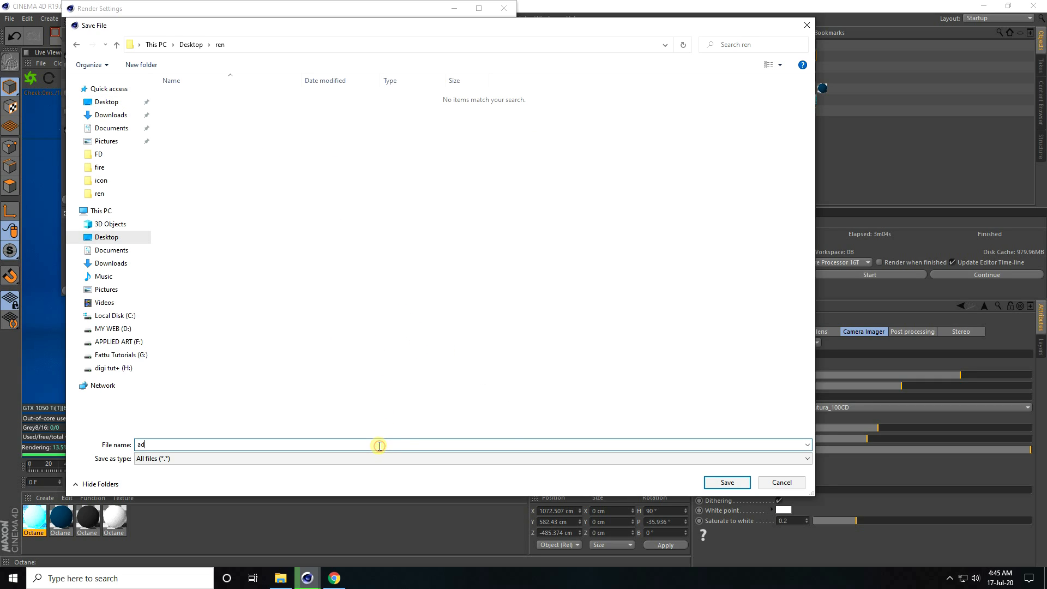
click(721, 481)
- Recheck the output settings, close the render settings and start rendering the project to the Picture Viewer
click(93, 47)
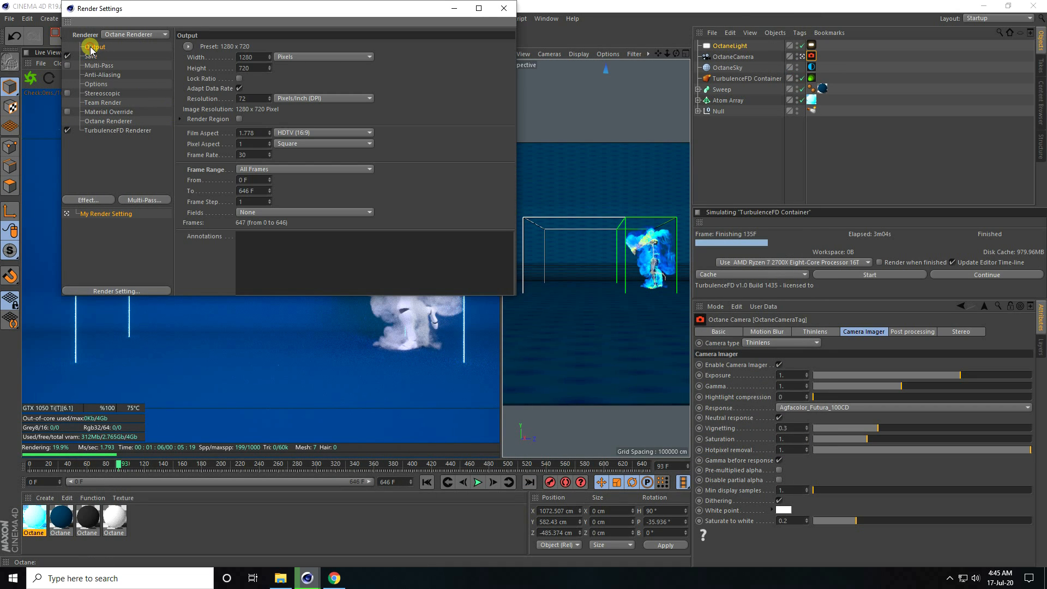
click(505, 8)
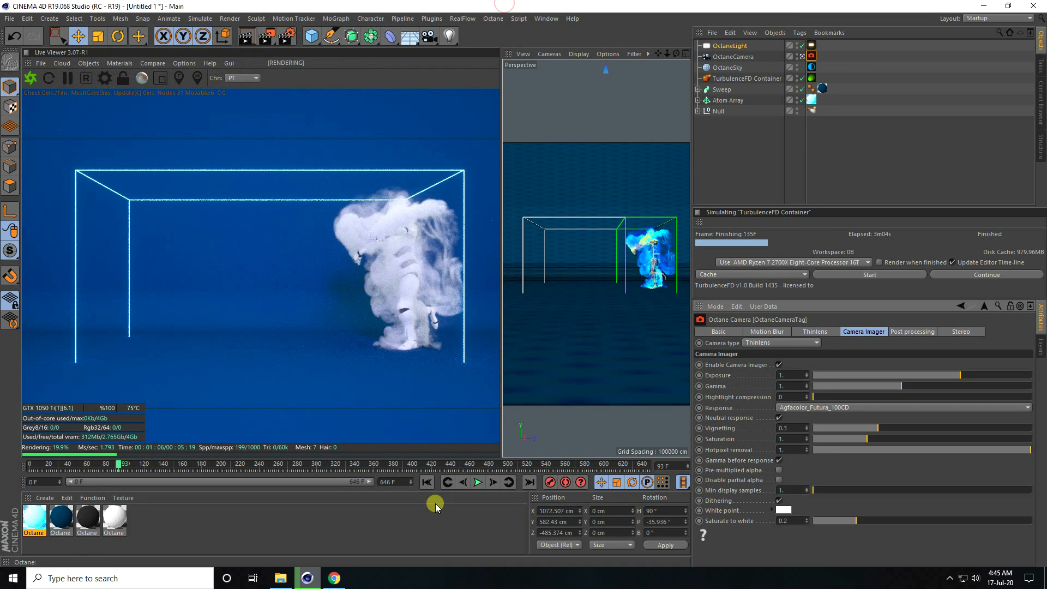
click(267, 32)
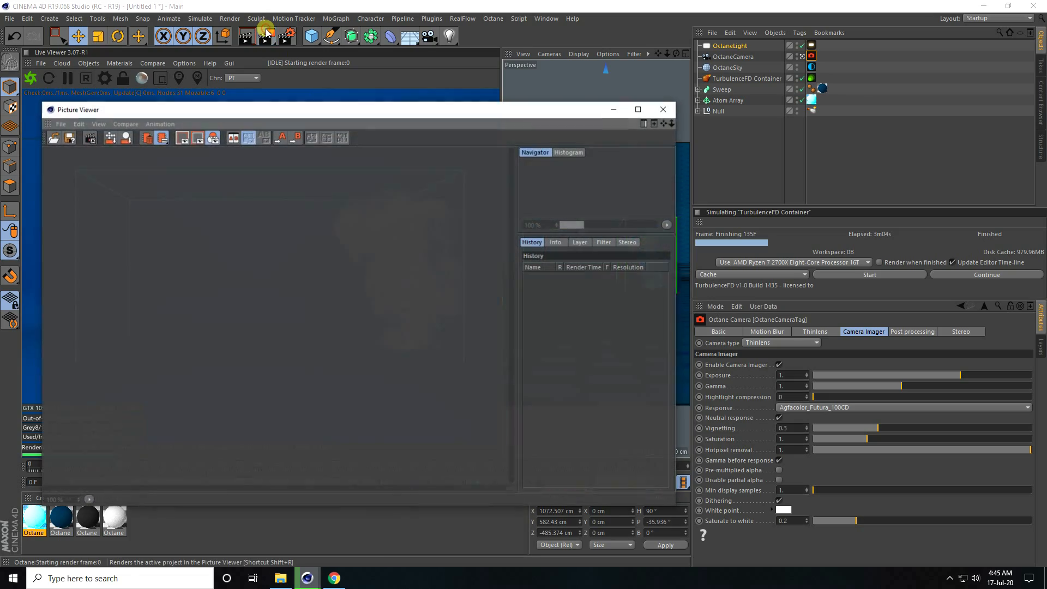